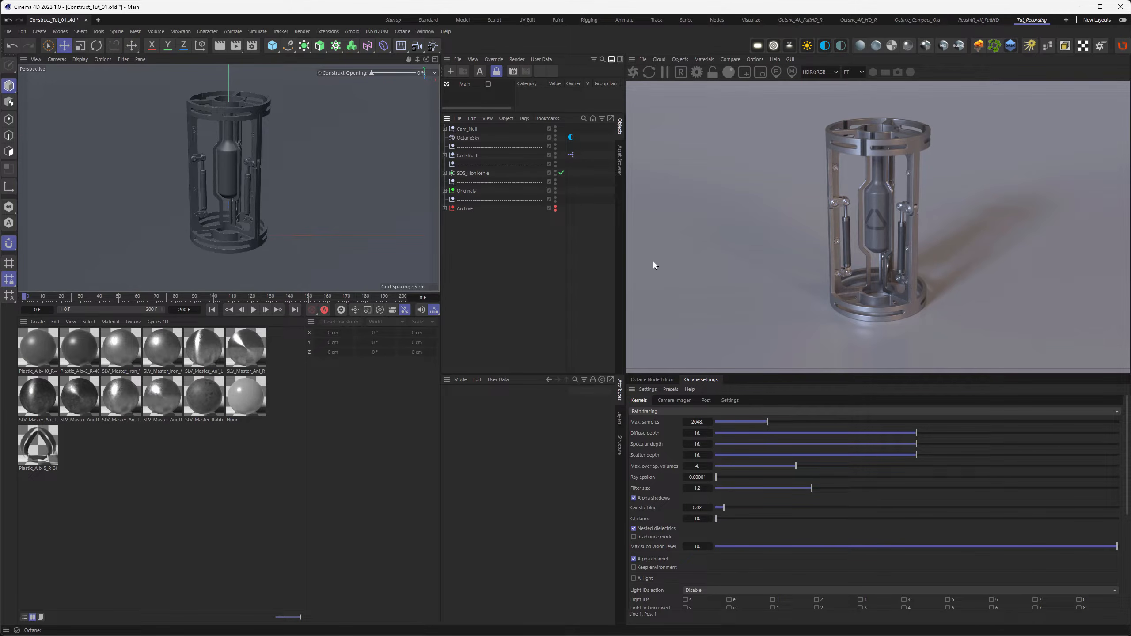
# - Enable the render layer in the Octane Renderer's Render AOV group settings and move the Render Settings window clear of the object list
pyautogui.click(252, 45)
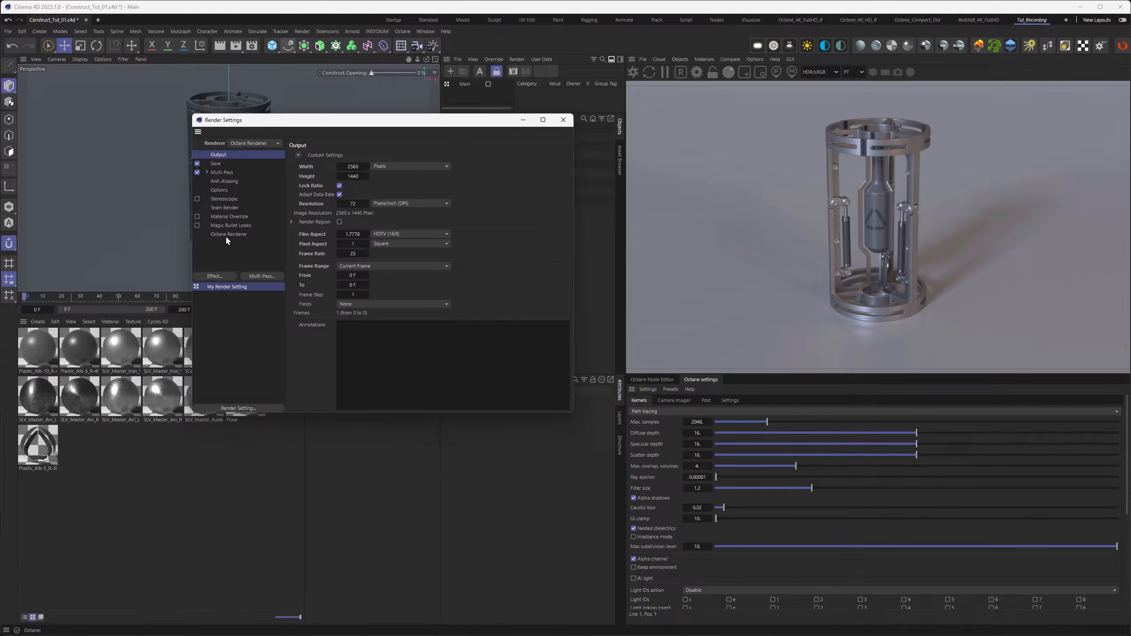
pyautogui.click(229, 234)
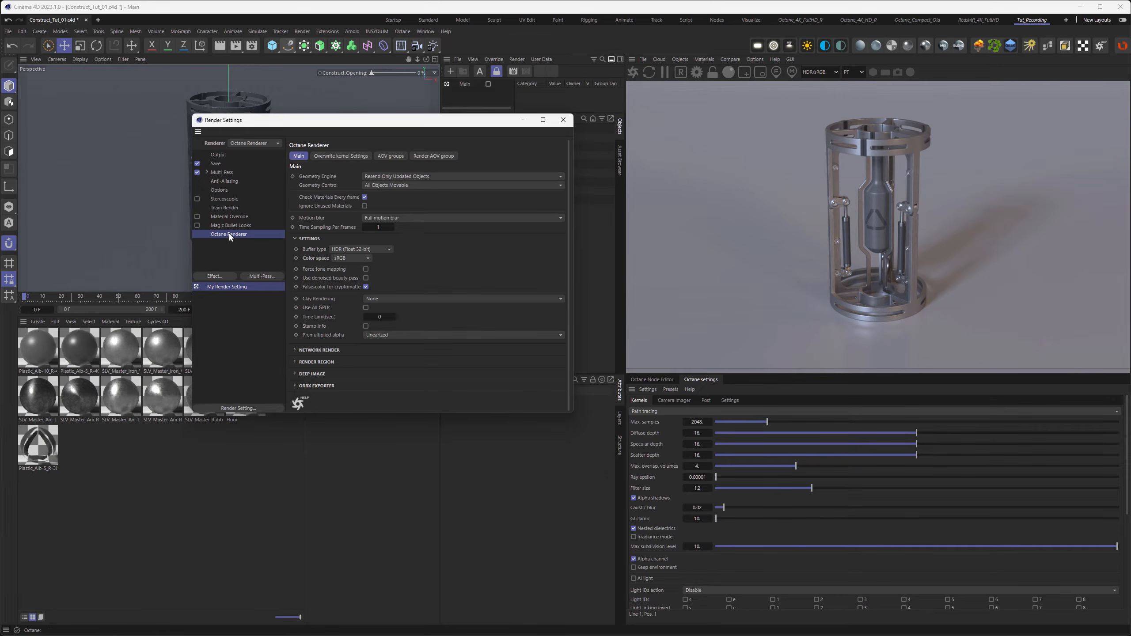
pyautogui.click(422, 156)
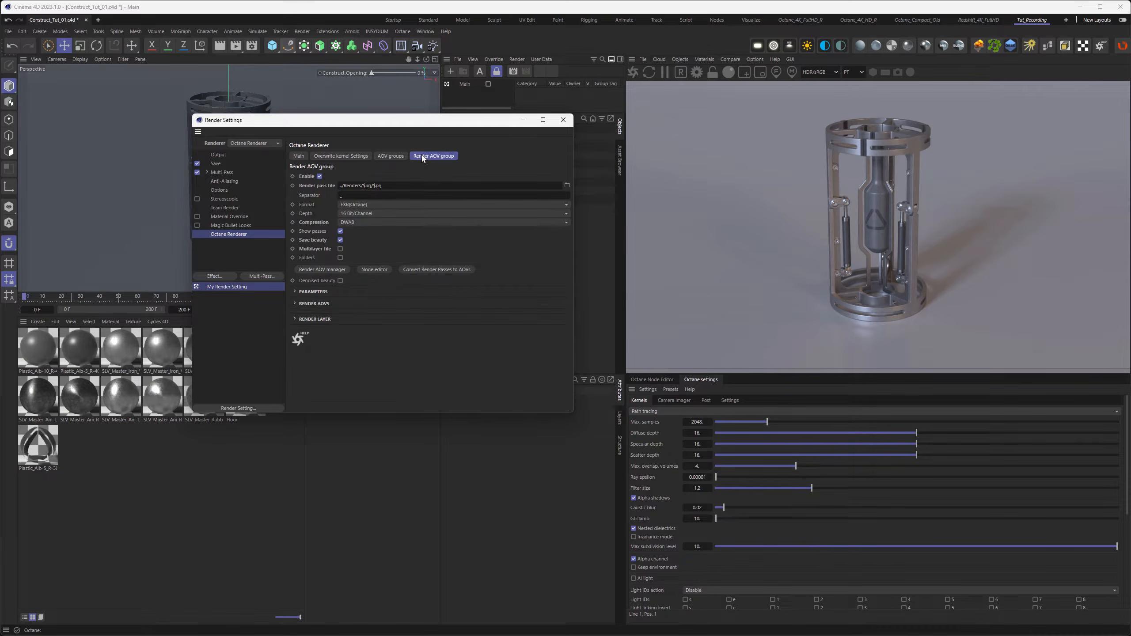
pyautogui.click(316, 322)
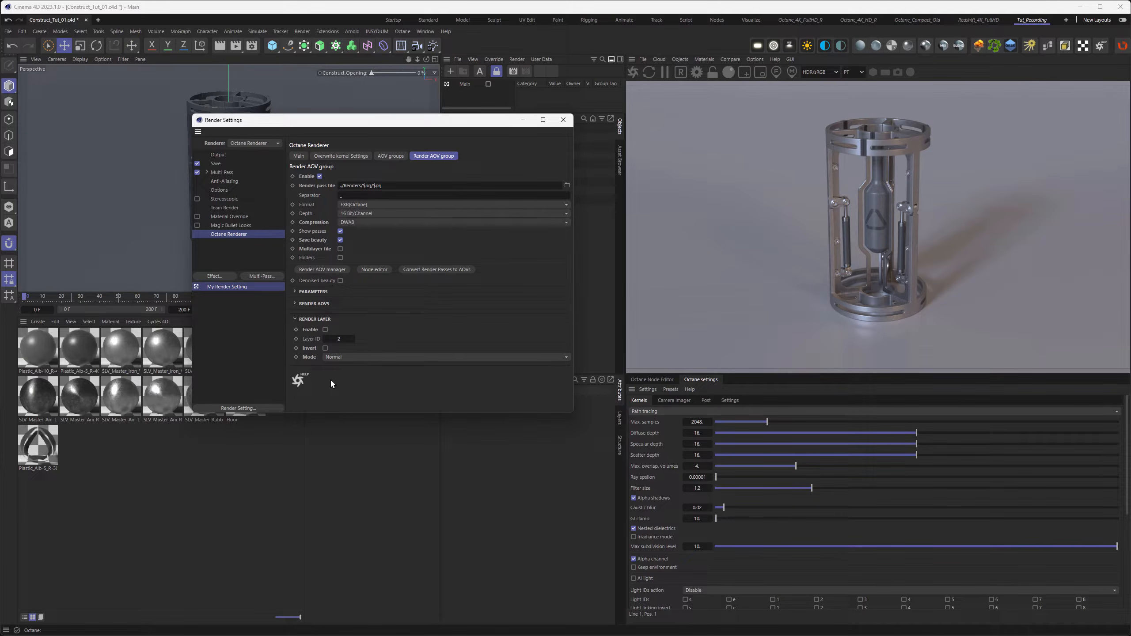
pyautogui.click(326, 329)
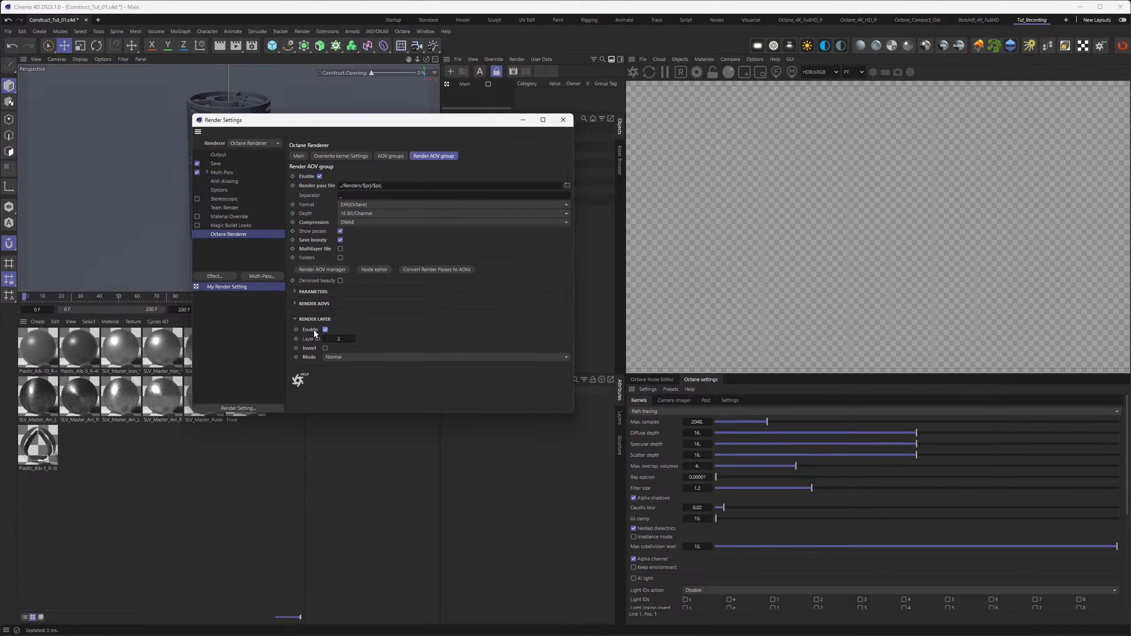
pyautogui.moveTo(431, 124); pyautogui.dragTo(307, 288)
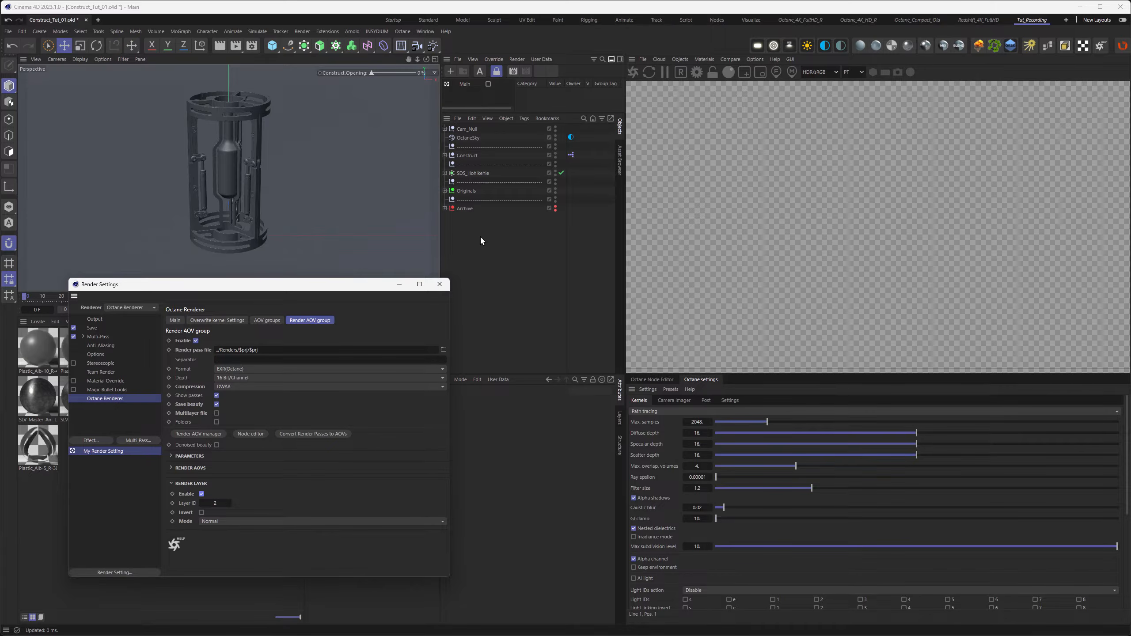
# - Add an Octane ObjectTag to the Construct null and set its object layer ID to 2
pyautogui.rightClick(473, 155)
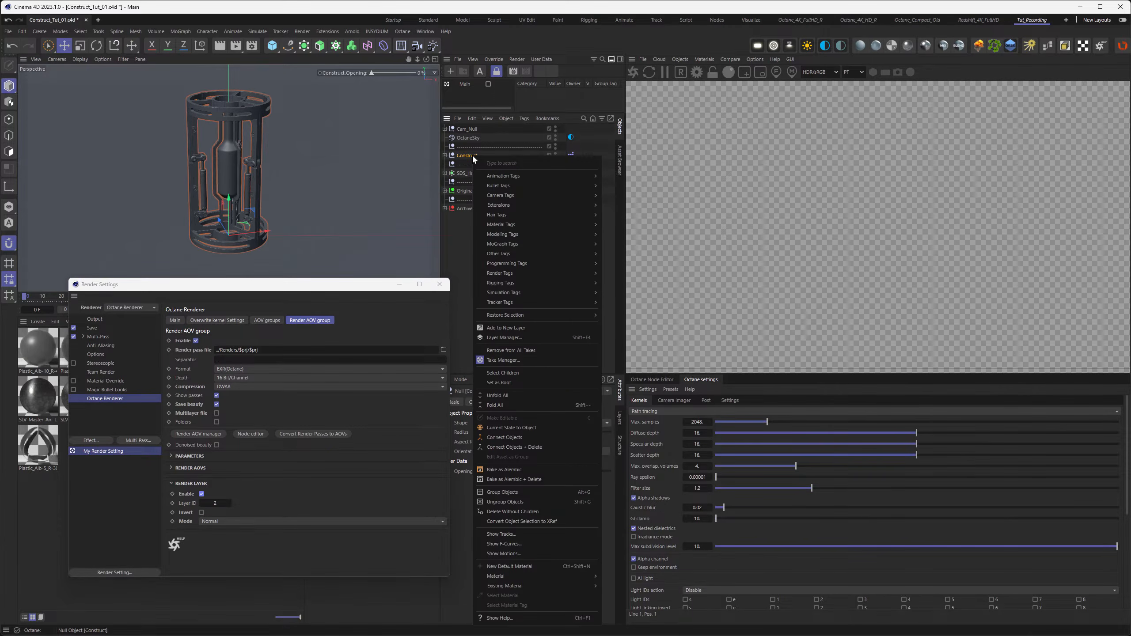
pyautogui.moveTo(516, 208)
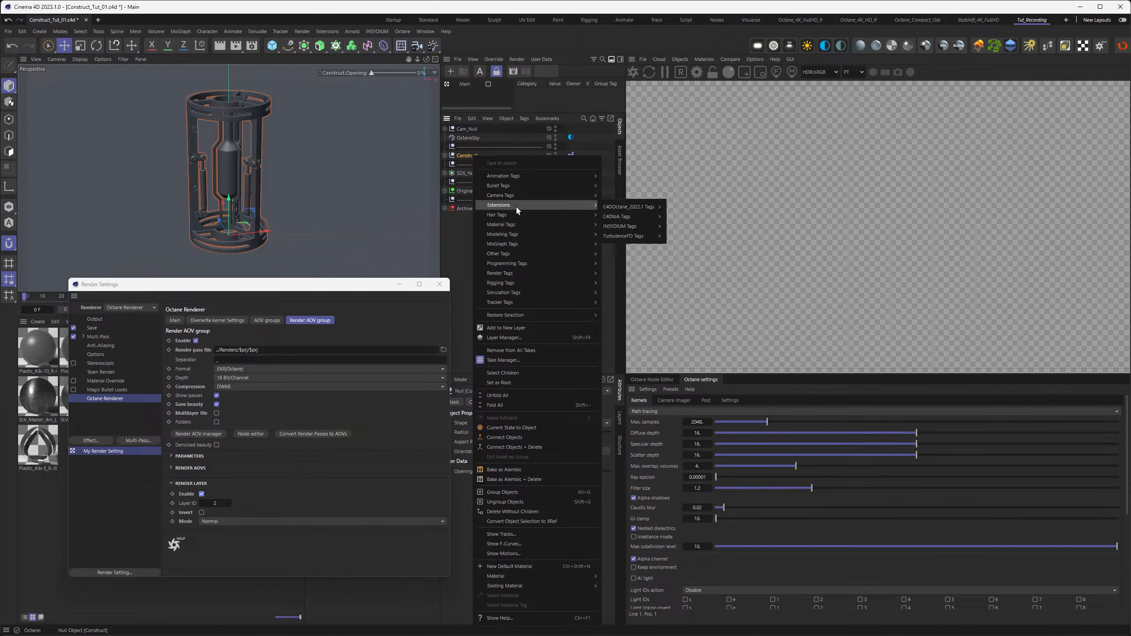
pyautogui.moveTo(624, 206)
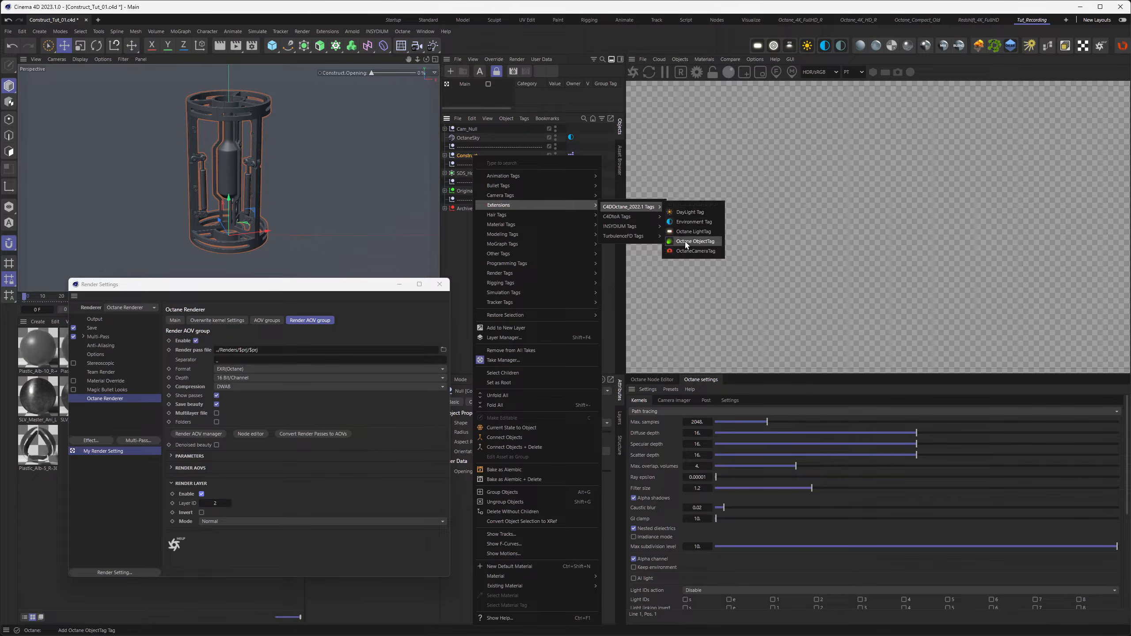
pyautogui.click(685, 241)
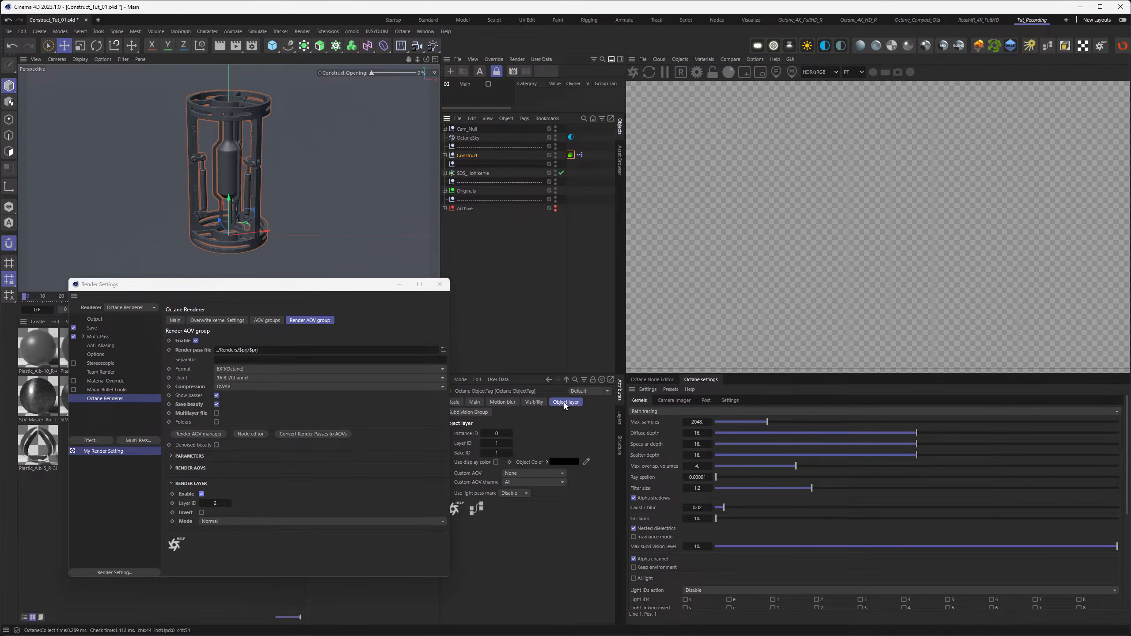
pyautogui.click(497, 443)
pyautogui.write('2')
pyautogui.press('Return')
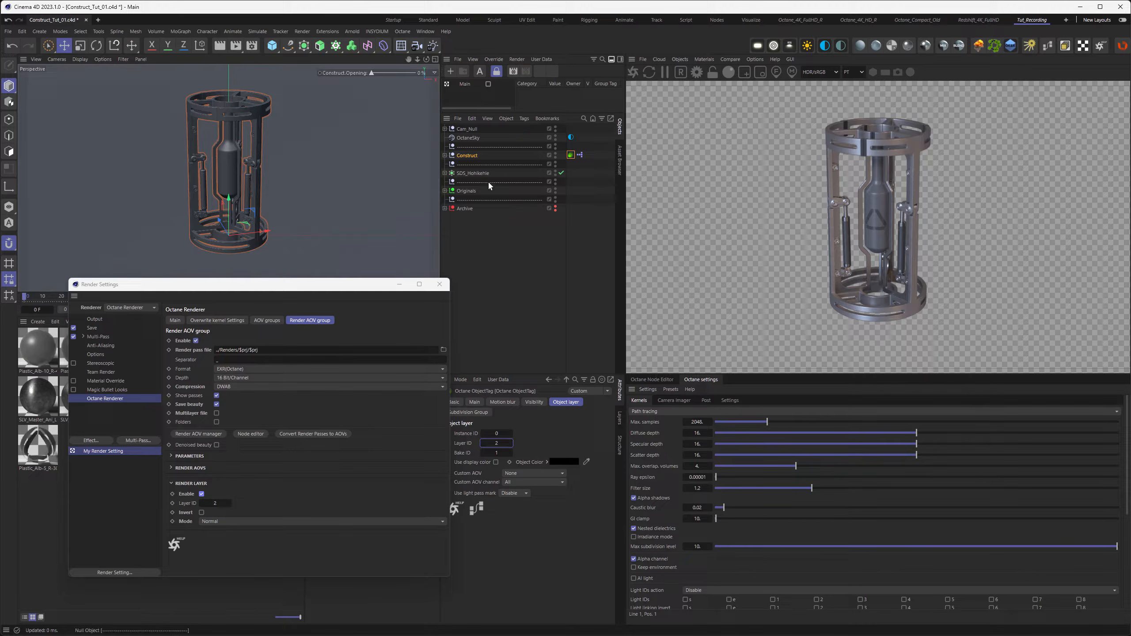
# - Hide the SDS_Hohlkehle backdrop to compare its influence on the Construct render, and show it again
pyautogui.click(475, 172)
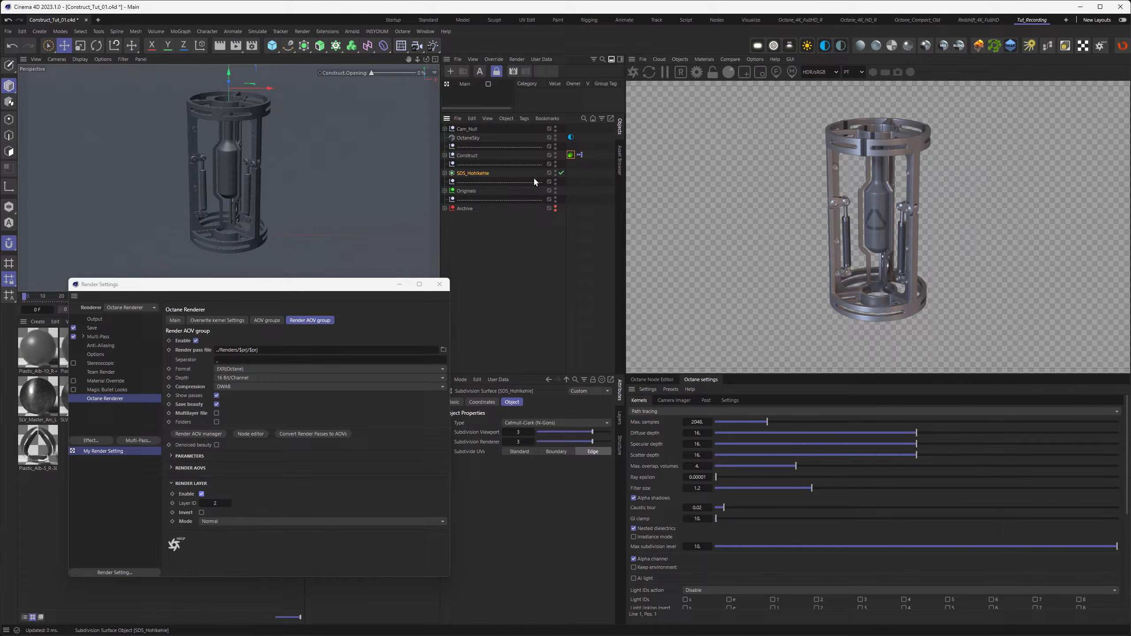
pyautogui.click(556, 172)
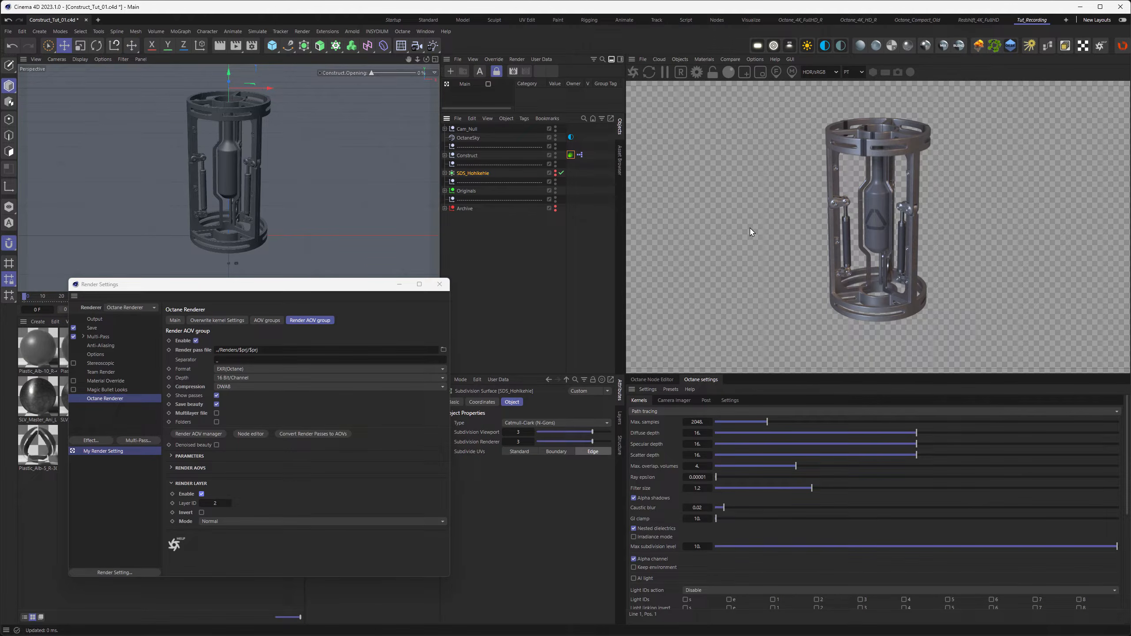
pyautogui.keyDown('alt'); pyautogui.click(555, 173); pyautogui.keyUp('alt')
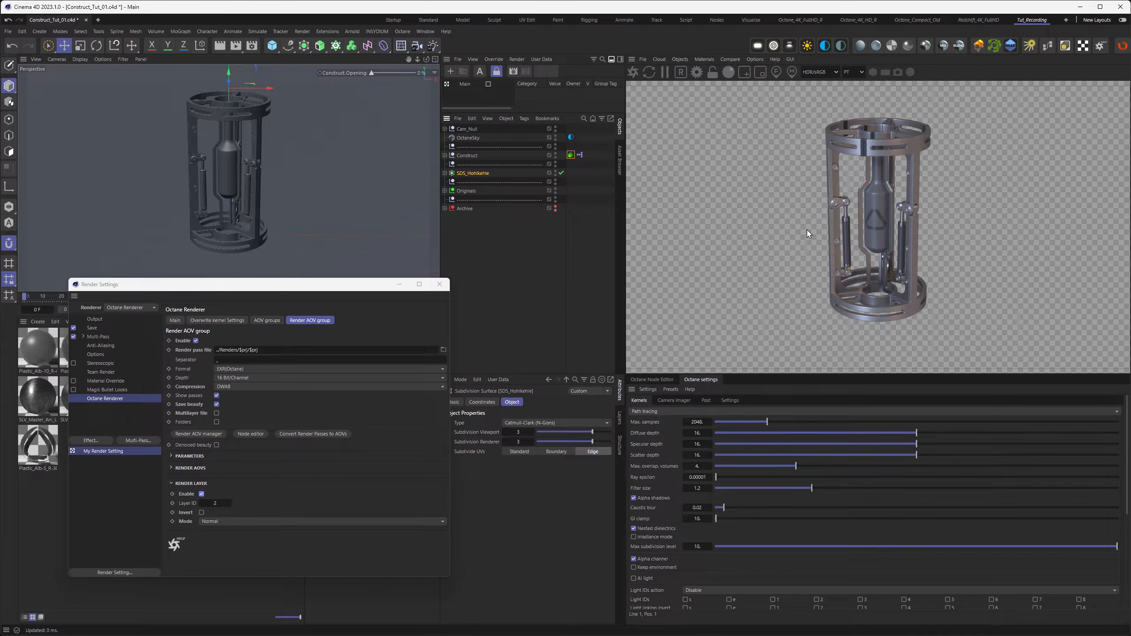
# - Set the layer ID in the Construct null's Octane ObjectTag to 1
pyautogui.click(571, 155)
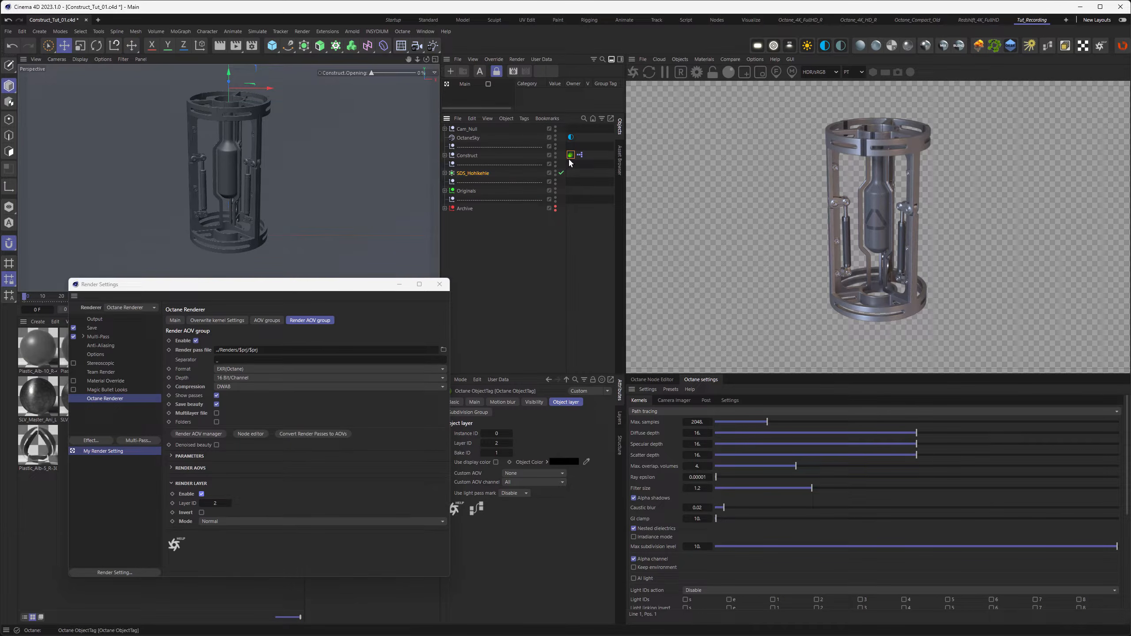
pyautogui.click(492, 443)
pyautogui.write('1')
pyautogui.press('Return')
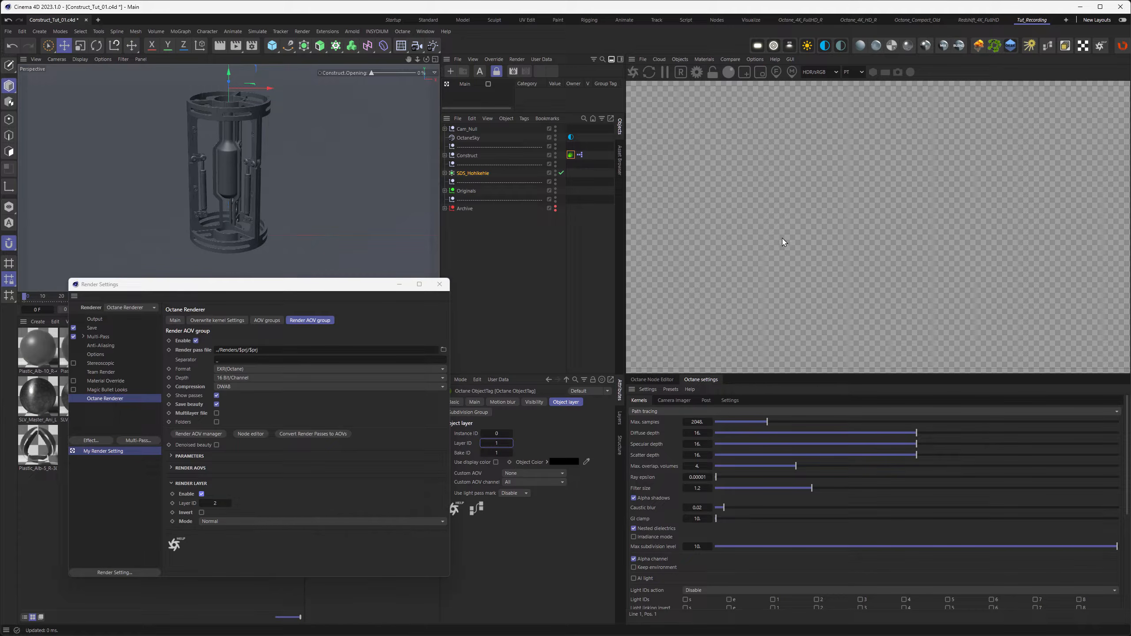
# - Add an Octane ObjectTag to SDS_Hohlkehle and set its object layer ID to 2
pyautogui.rightClick(469, 174)
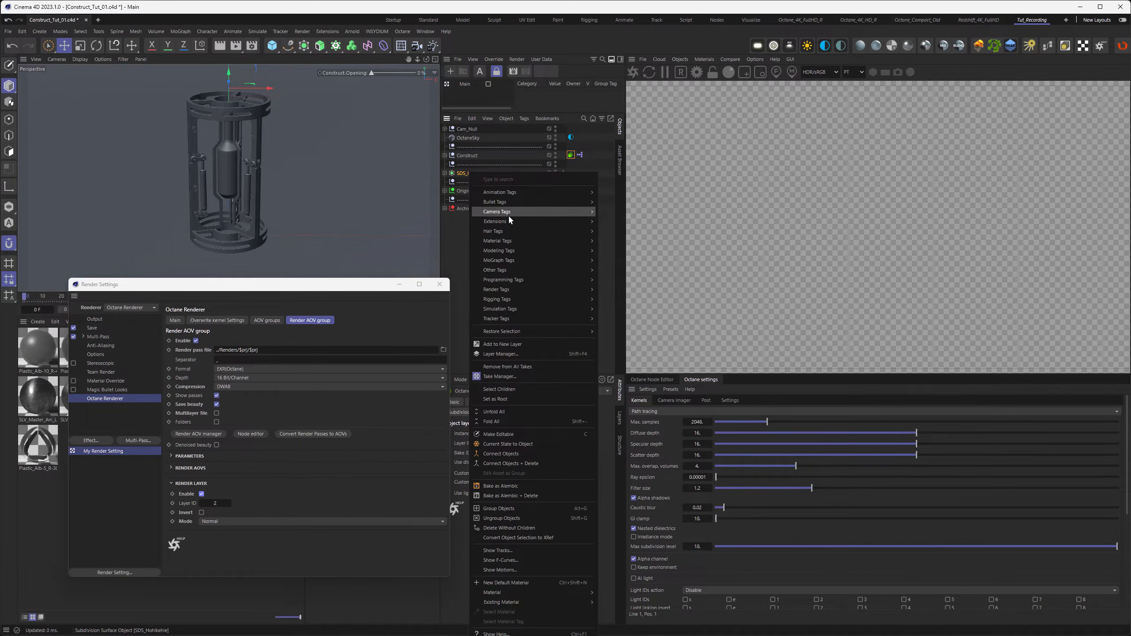
pyautogui.moveTo(511, 231)
pyautogui.moveTo(584, 221)
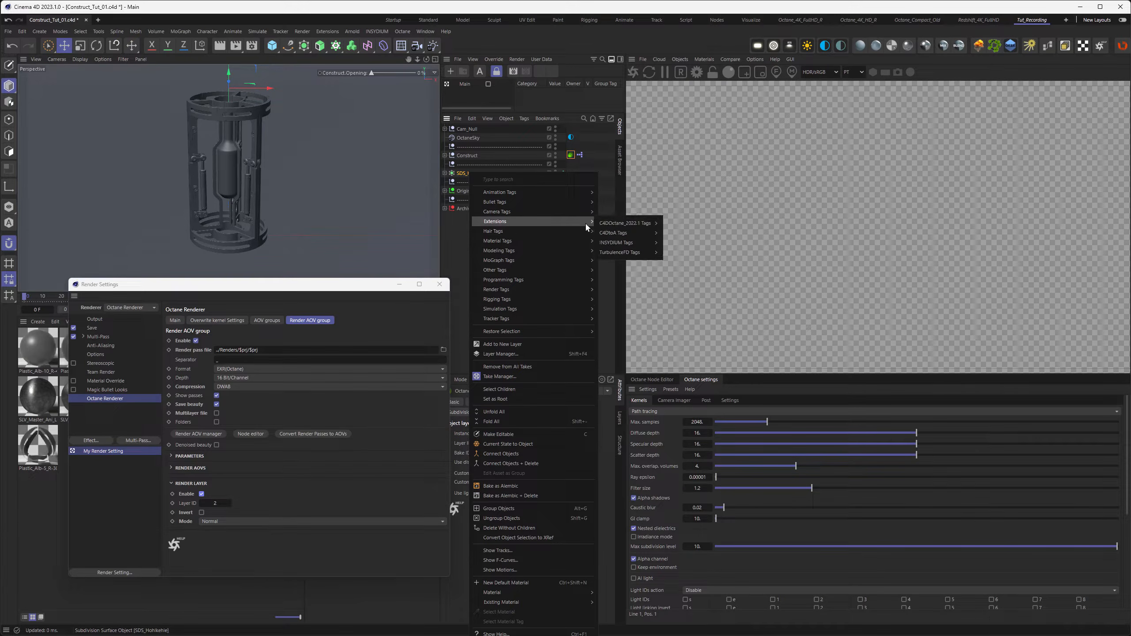
pyautogui.moveTo(634, 222)
pyautogui.click(681, 259)
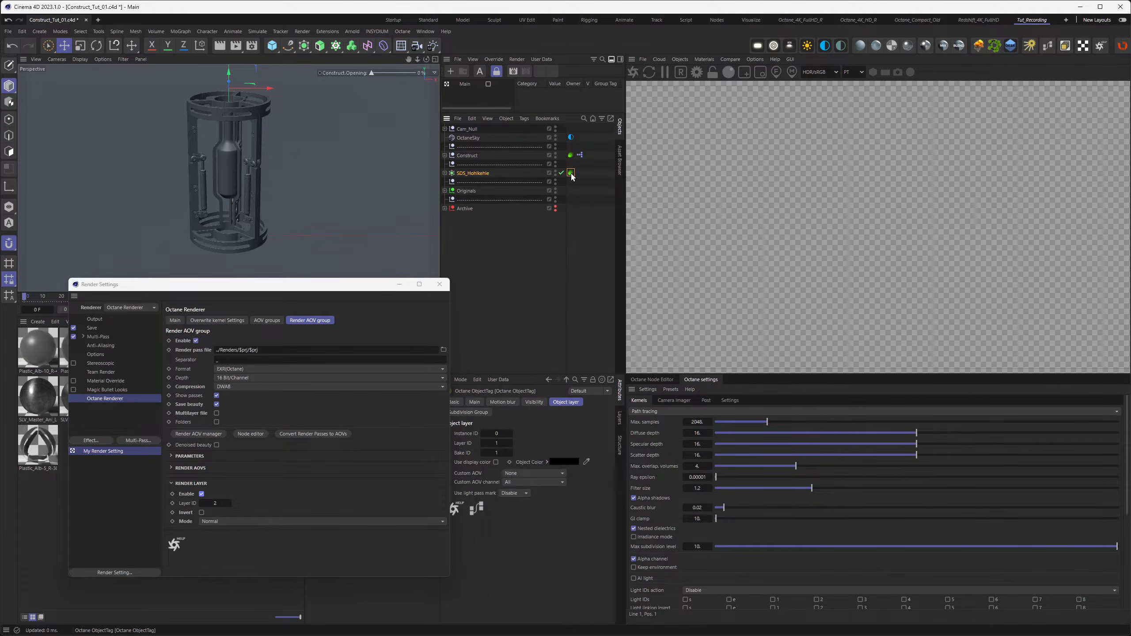
pyautogui.doubleClick(496, 442)
pyautogui.write('2')
pyautogui.press('Return')
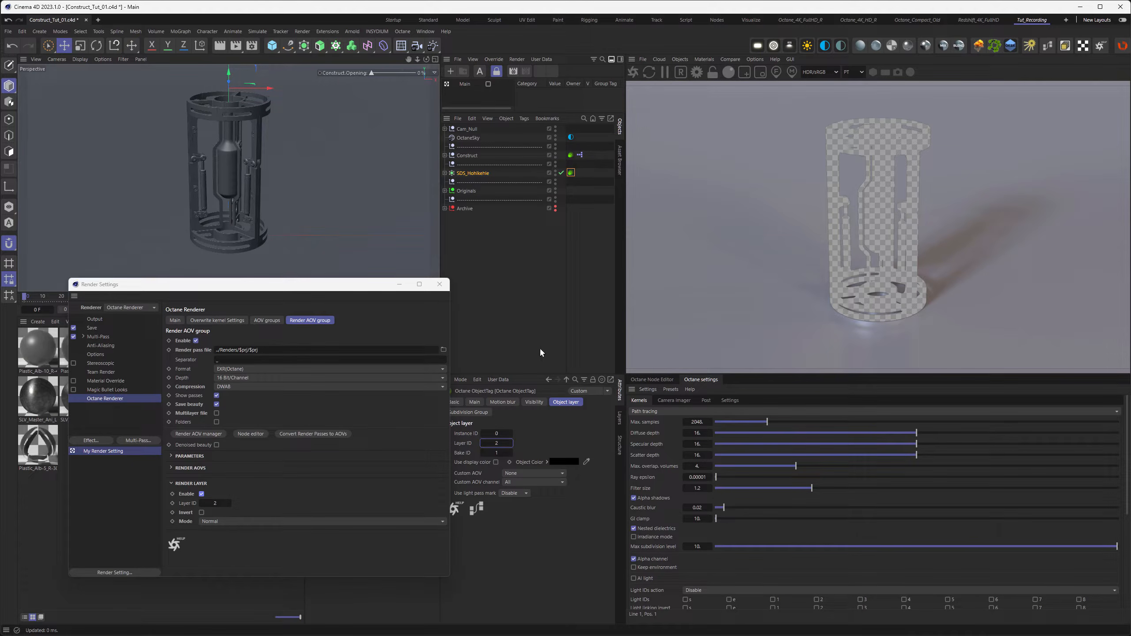
# - Invert the render layer and raise the layer ID in the Construct null's Octane ObjectTag to 4
pyautogui.click(201, 513)
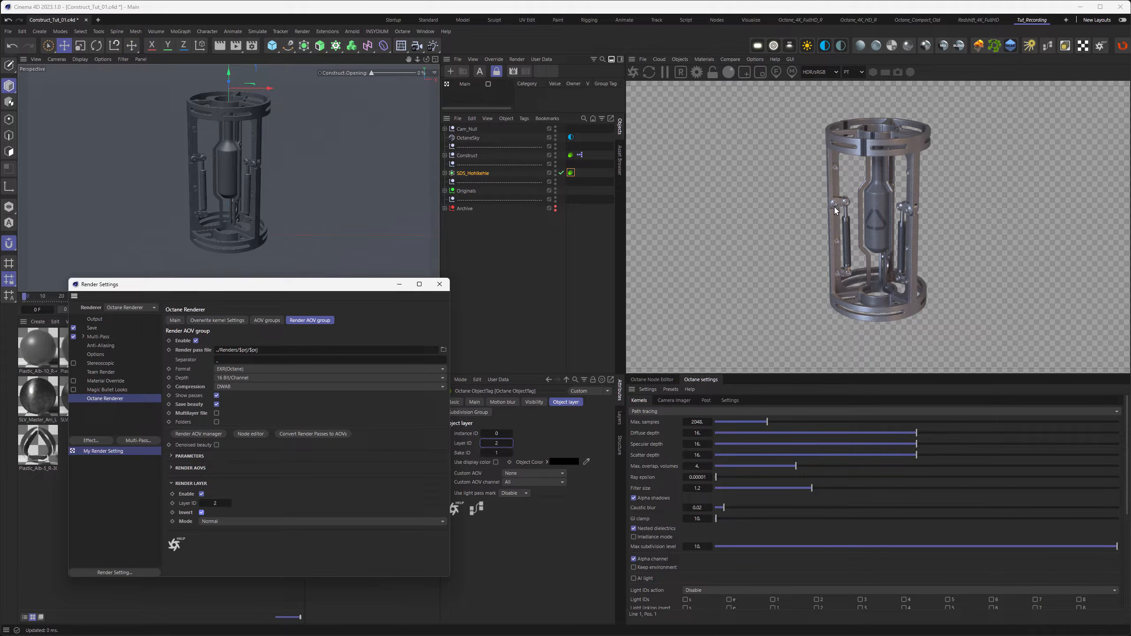
pyautogui.click(570, 155)
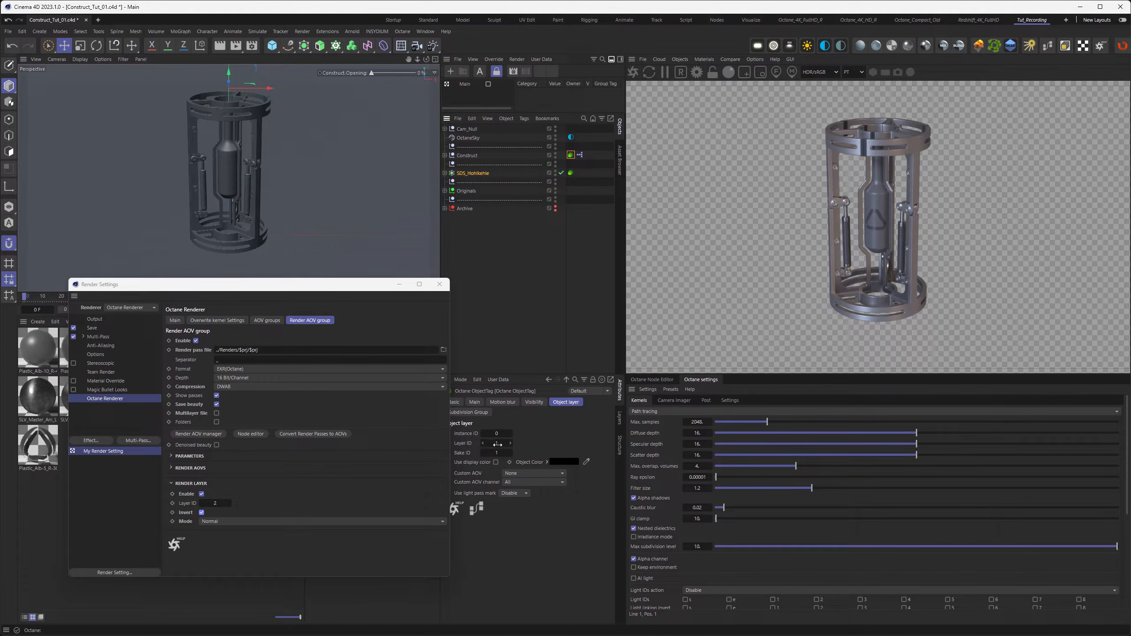
pyautogui.click(510, 444)
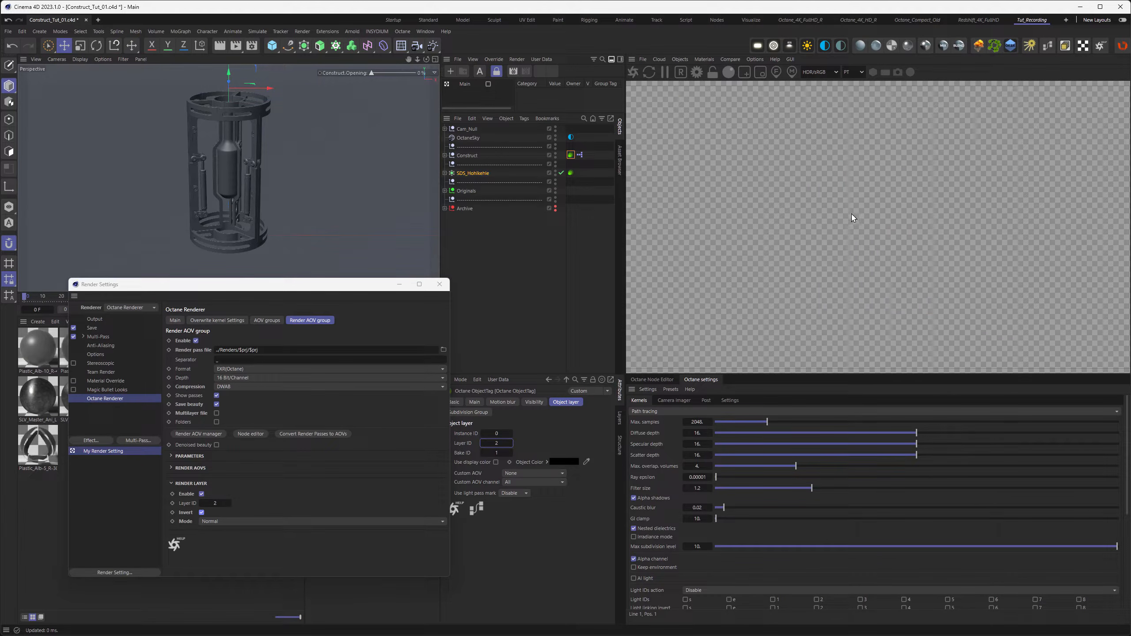
pyautogui.click(510, 444)
# - Hide the Construct null to check the render without it, and show it again
pyautogui.click(555, 155)
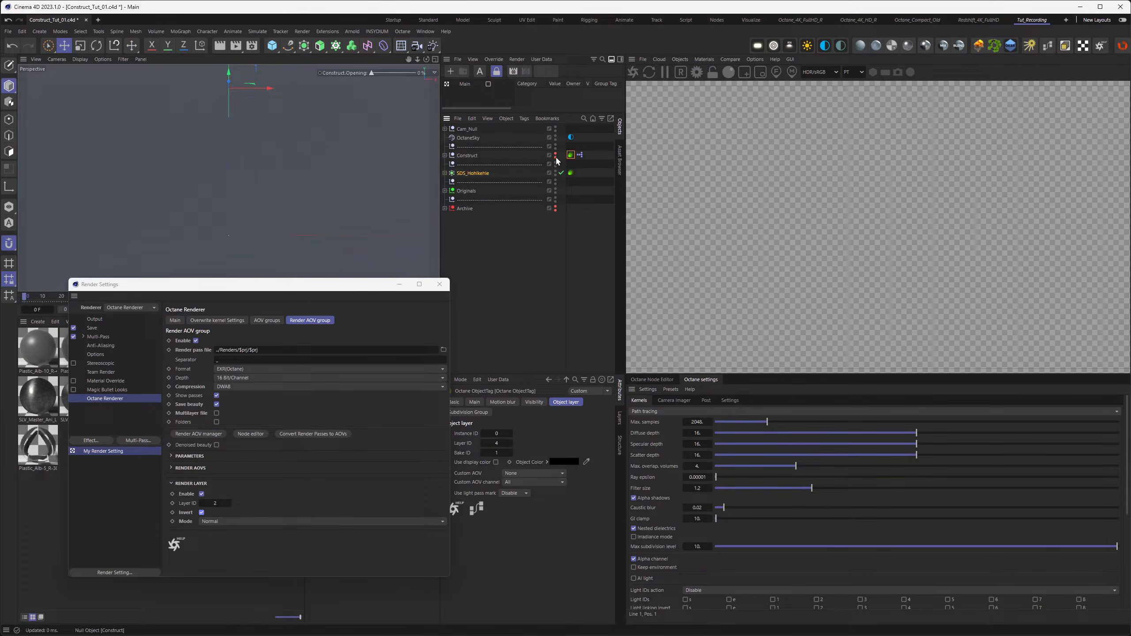
pyautogui.click(556, 157)
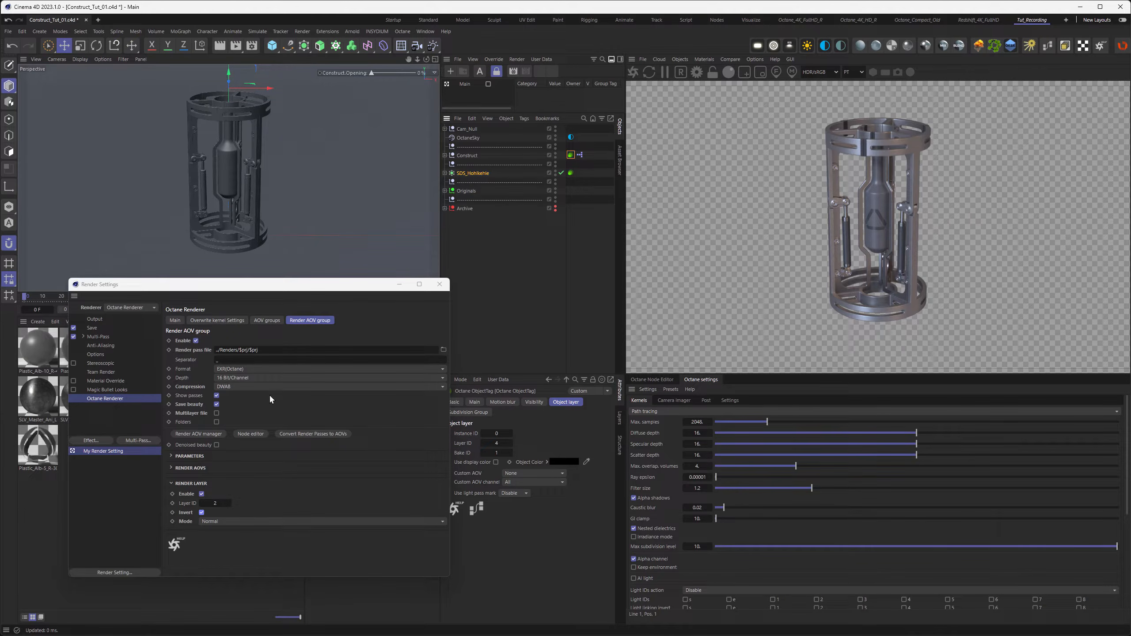
# - Find the layer passes in the Render AOV Manager by searching "layer" and add Layer shadows, Layer reflections and Layer black shadows
pyautogui.click(198, 433)
pyautogui.moveTo(276, 431); pyautogui.dragTo(412, 160)
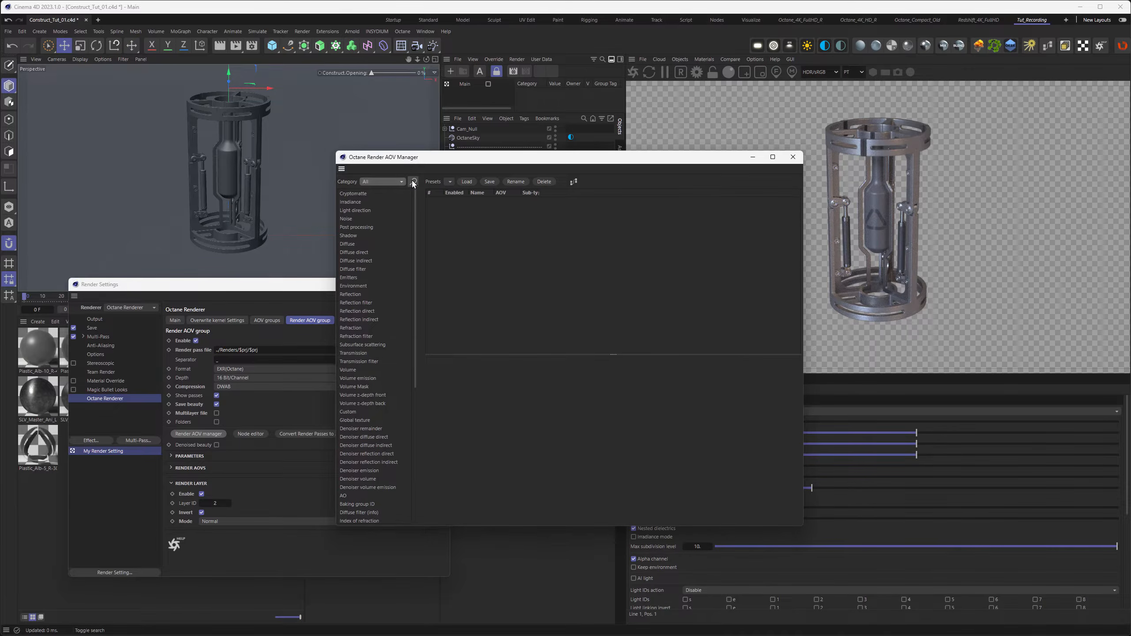
pyautogui.click(413, 181)
pyautogui.click(383, 194)
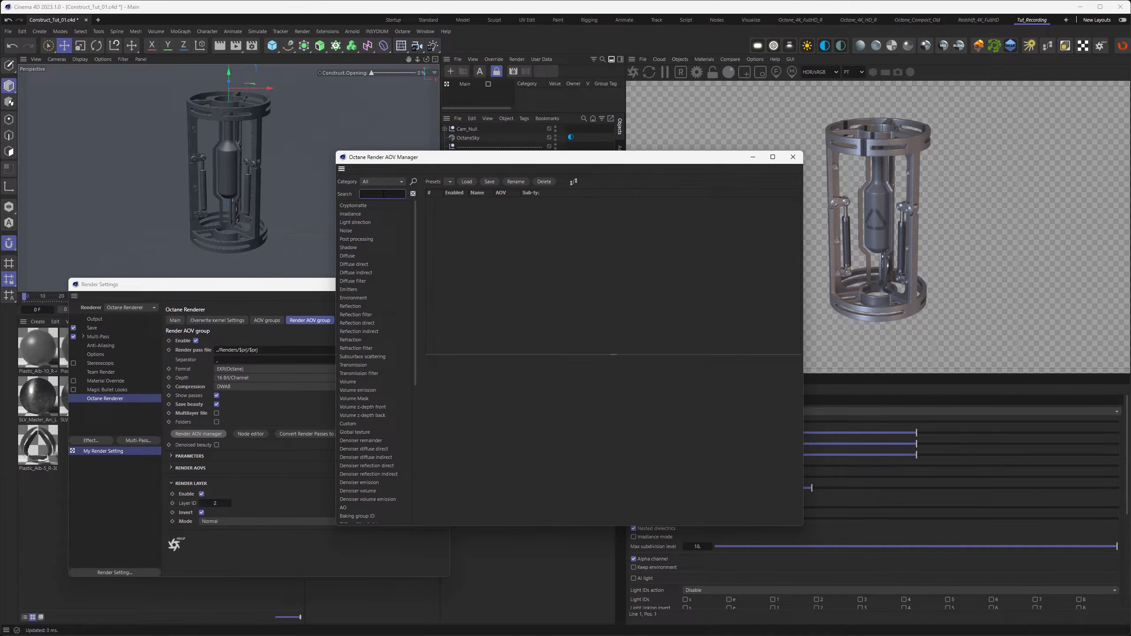
pyautogui.write('layer')
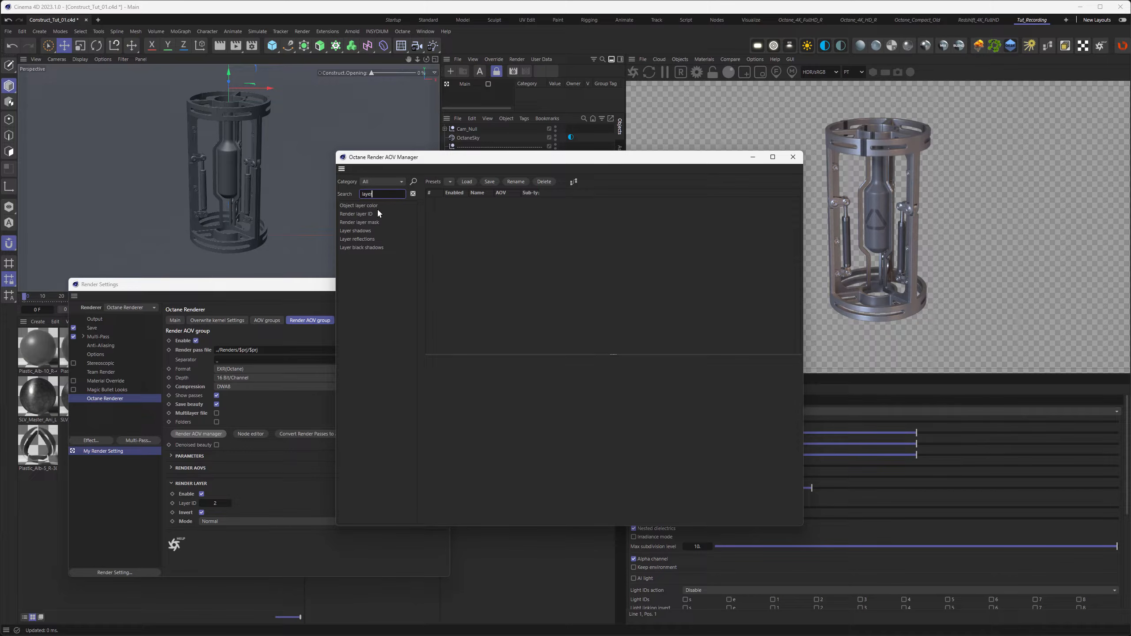
pyautogui.doubleClick(347, 231)
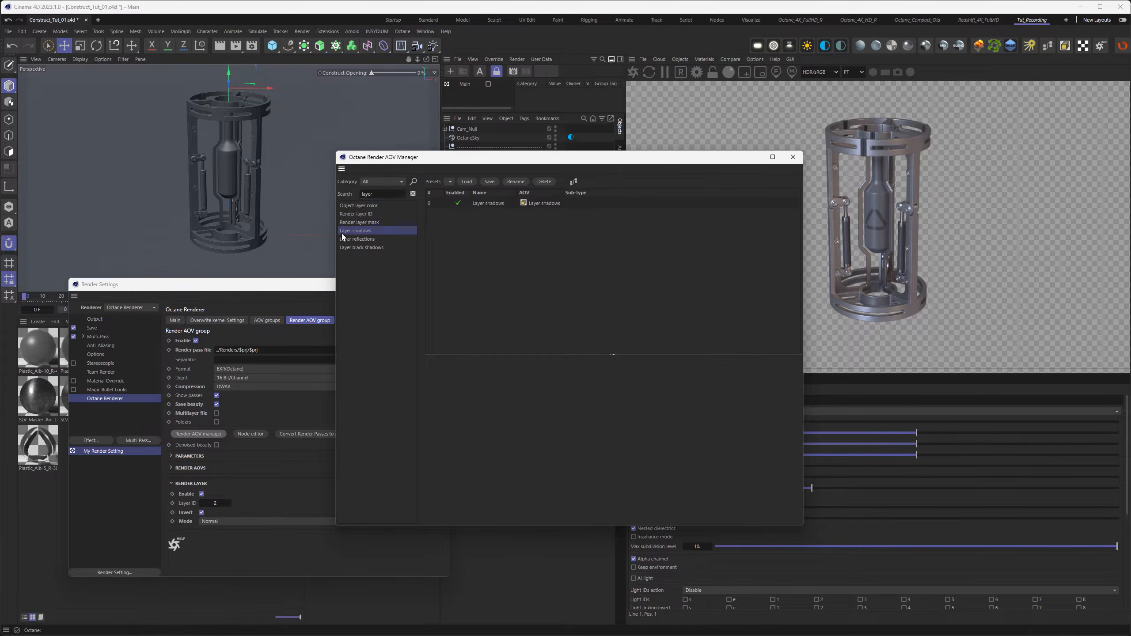
pyautogui.doubleClick(347, 239)
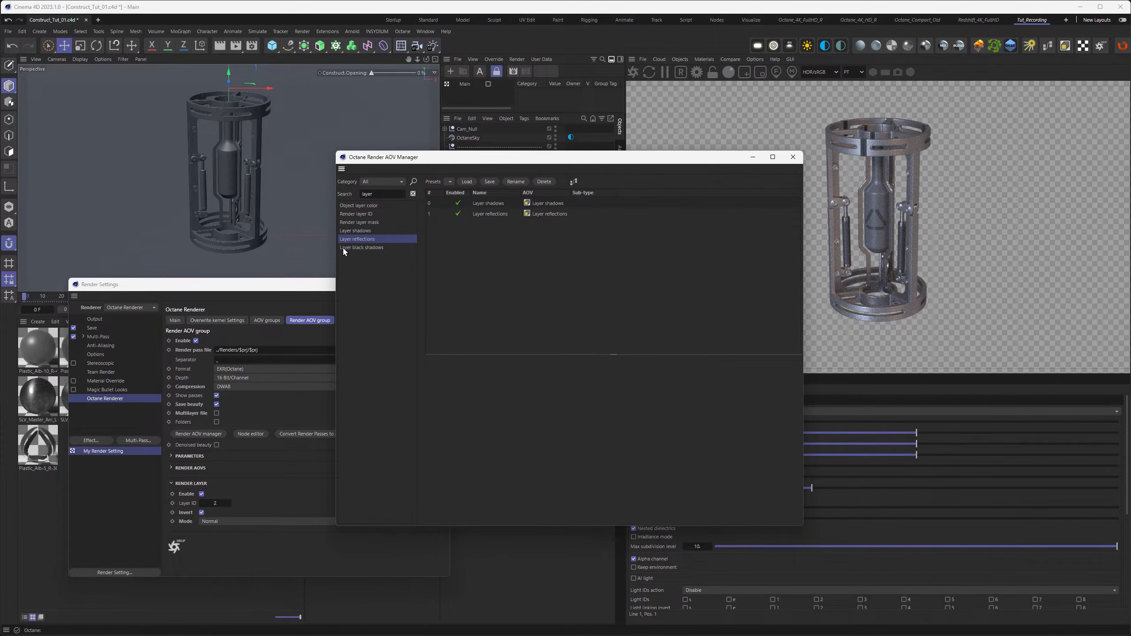
pyautogui.doubleClick(343, 248)
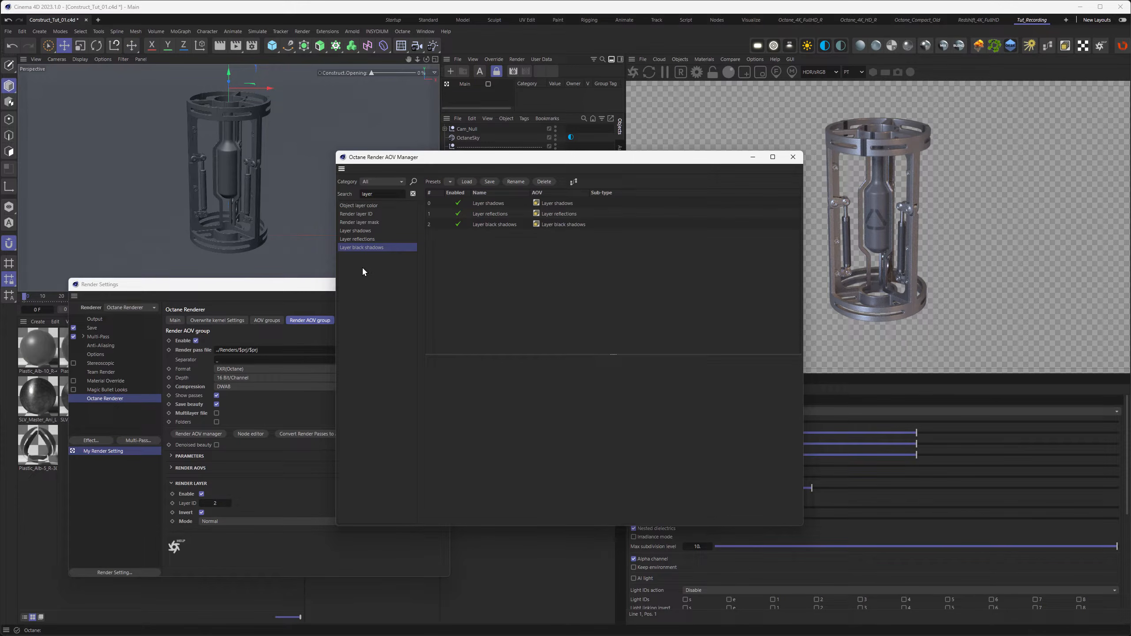
pyautogui.click(793, 157)
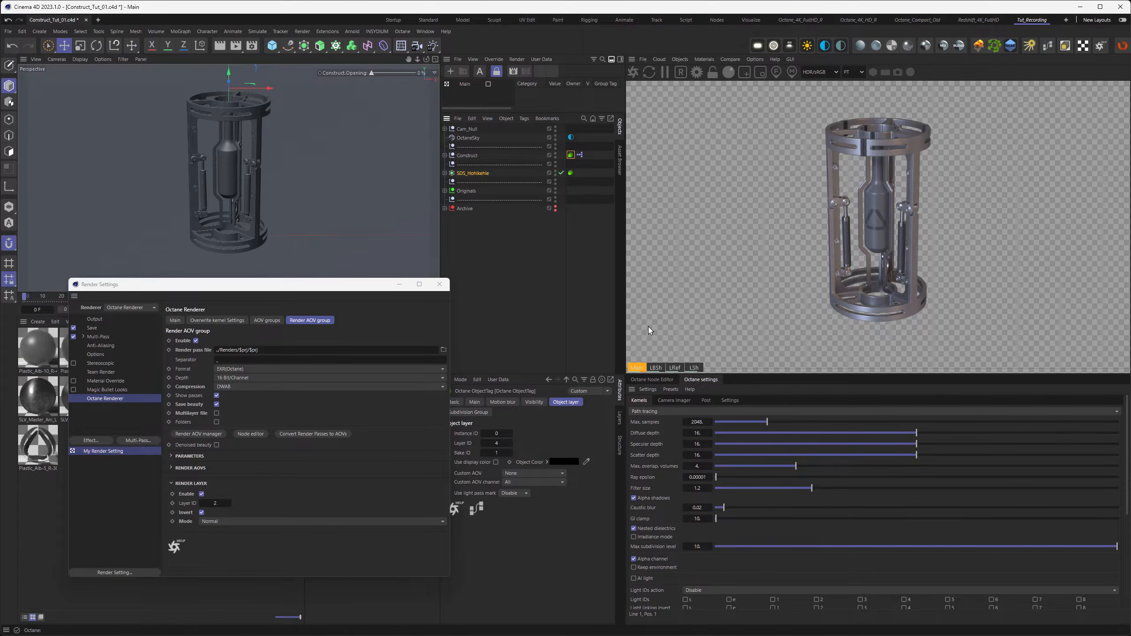
# - Inspect the black shadows, reflections and shadows layer passes in the live render
pyautogui.click(655, 368)
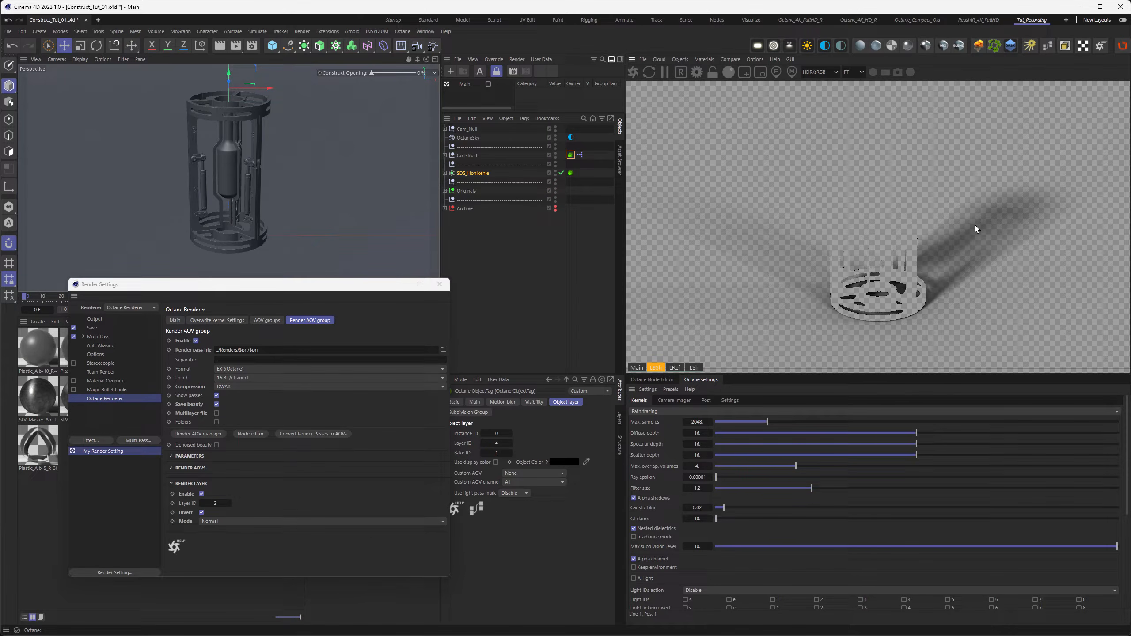
pyautogui.click(675, 367)
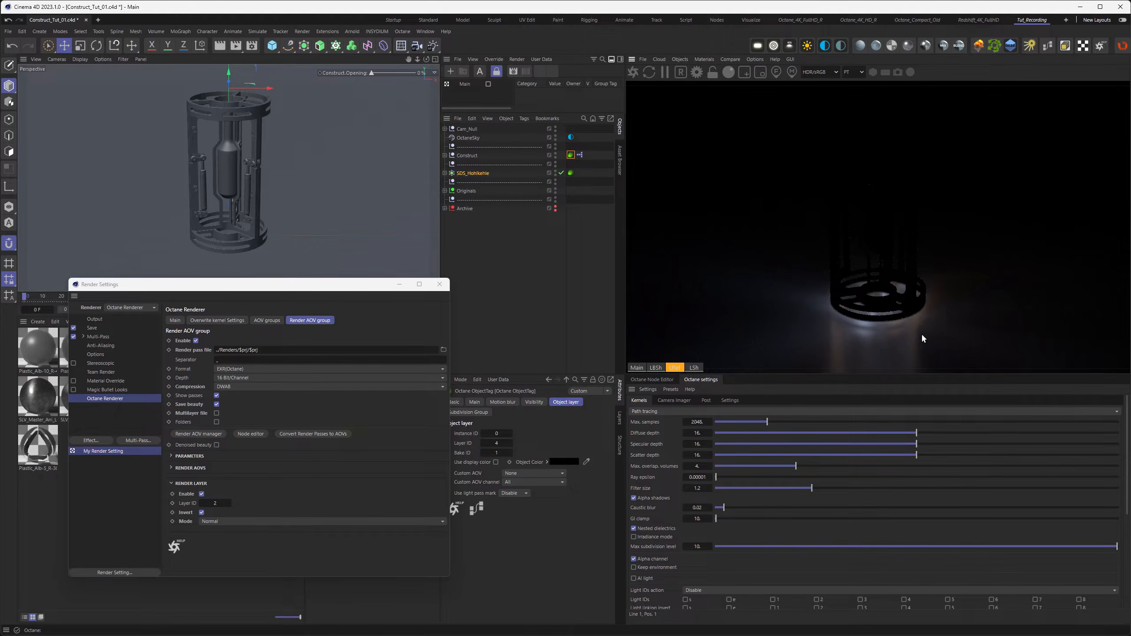
pyautogui.click(695, 368)
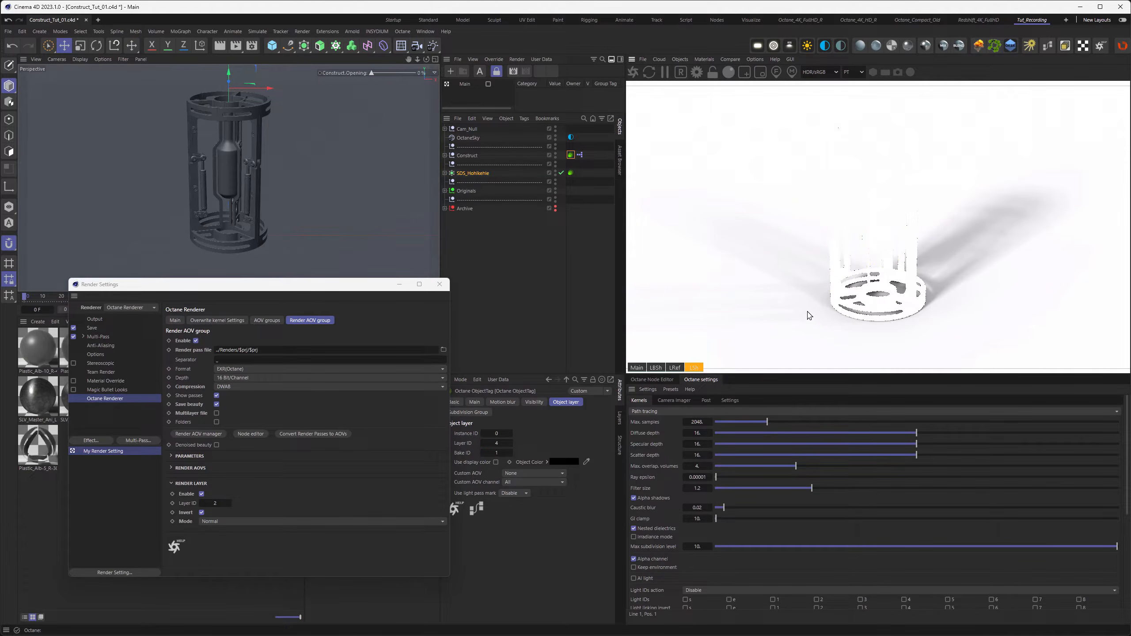
# - Compare the layer black shadows and layer shadows passes with the main pass in the live render
pyautogui.click(656, 367)
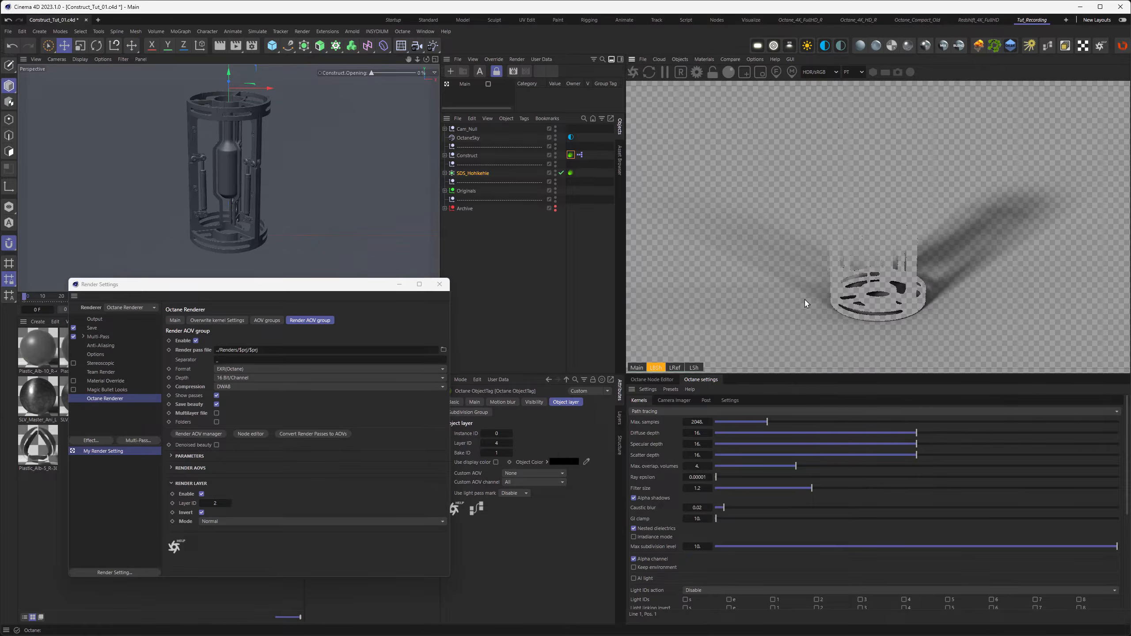
pyautogui.click(693, 367)
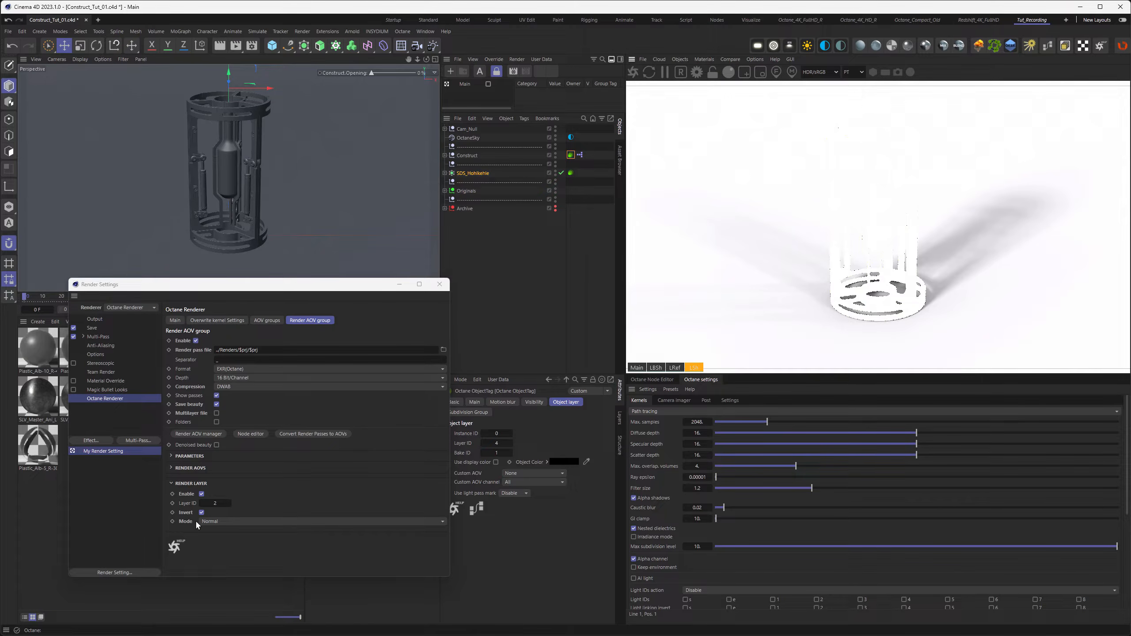
pyautogui.moveTo(317, 286); pyautogui.dragTo(443, 221)
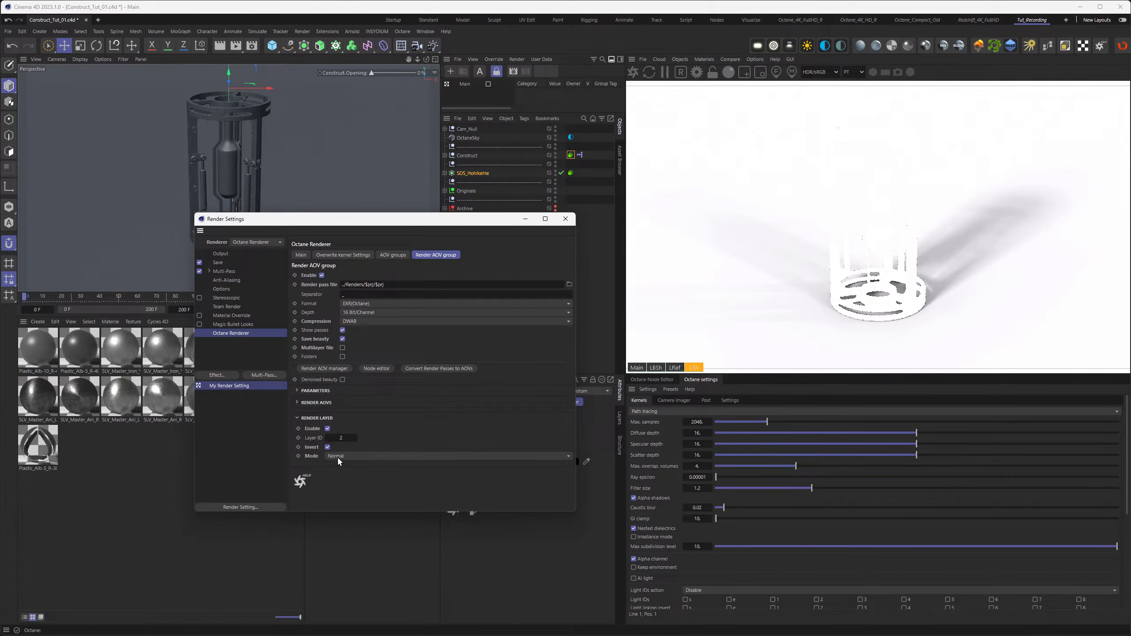
pyautogui.click(637, 367)
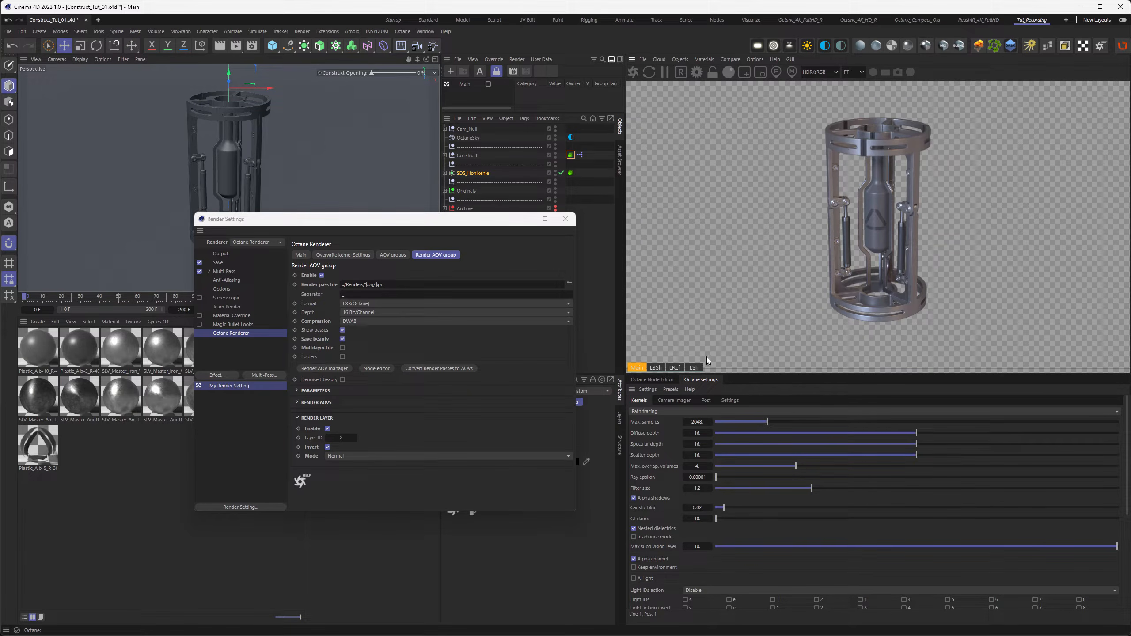
pyautogui.click(693, 367)
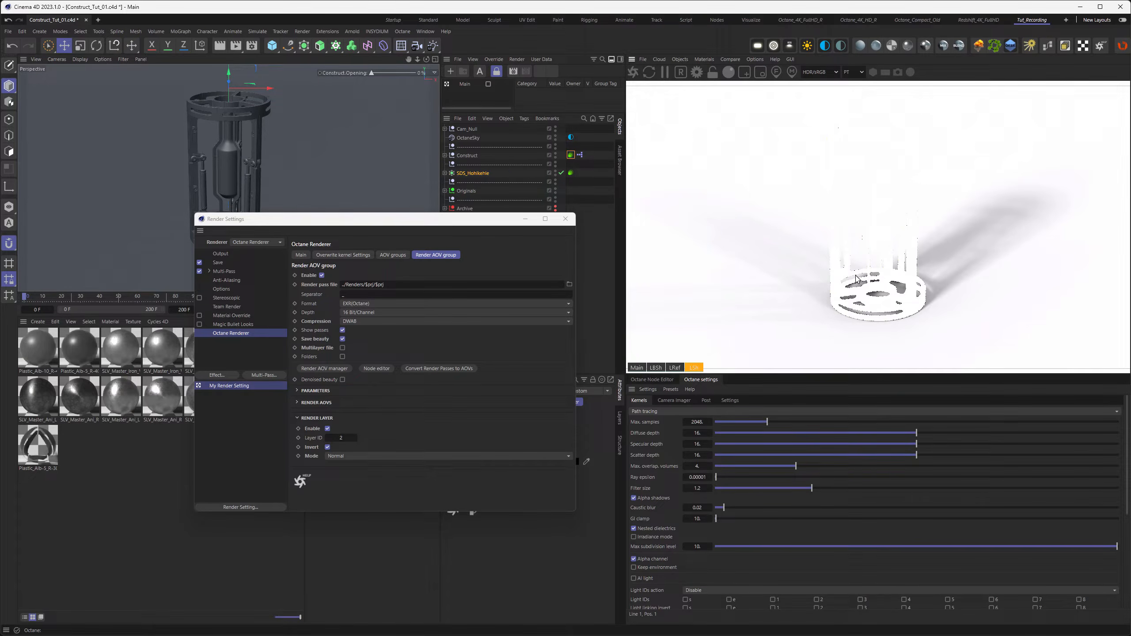
# - Try the Hide inactive layers mode for the render layer and check the main, black shadows, reflections and shadows passes
pyautogui.click(490, 456)
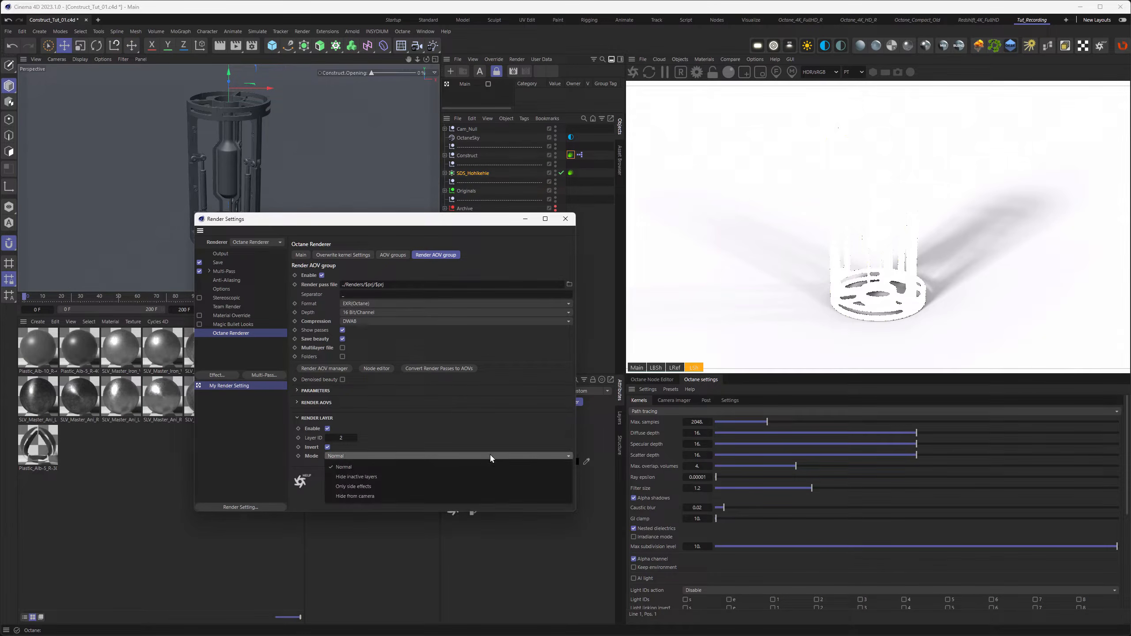
pyautogui.click(468, 476)
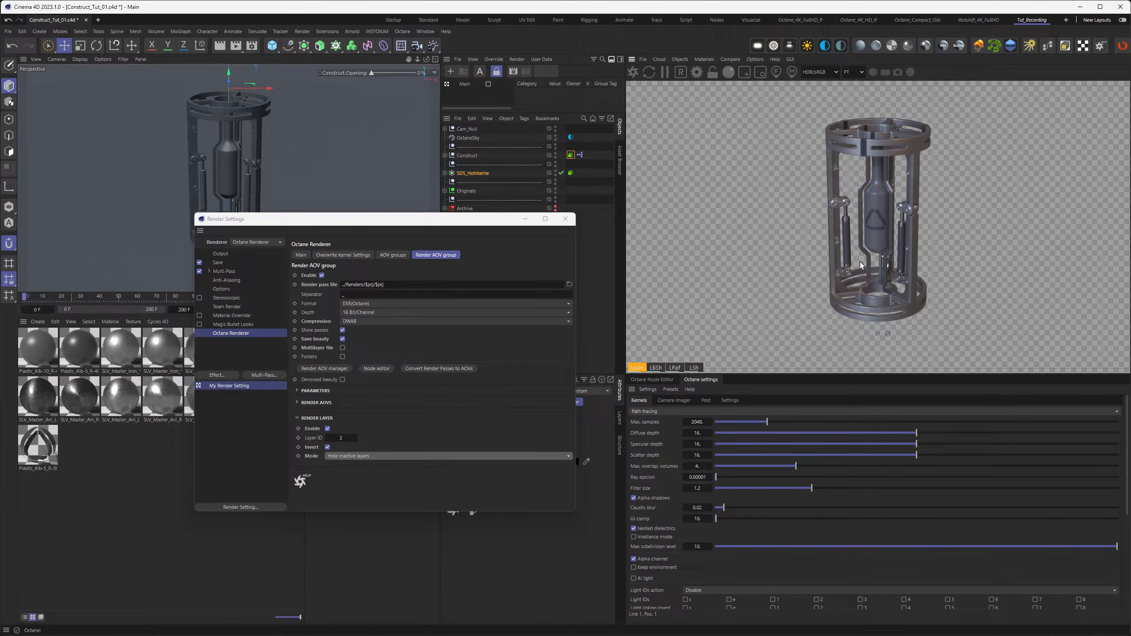
pyautogui.click(657, 367)
pyautogui.click(673, 367)
pyautogui.click(693, 367)
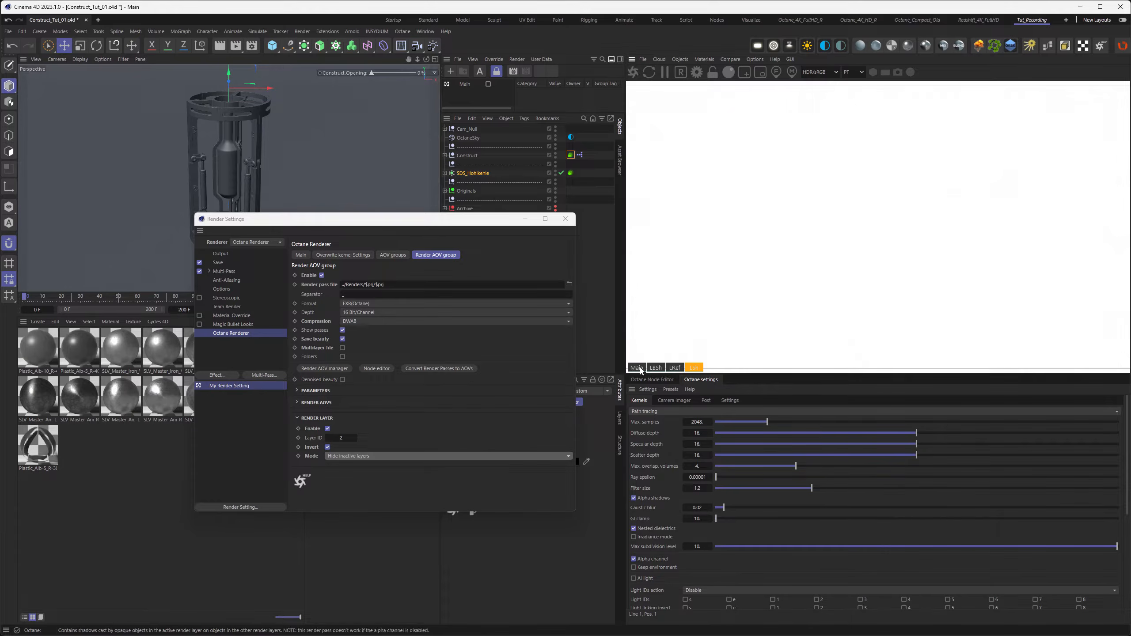
pyautogui.click(637, 367)
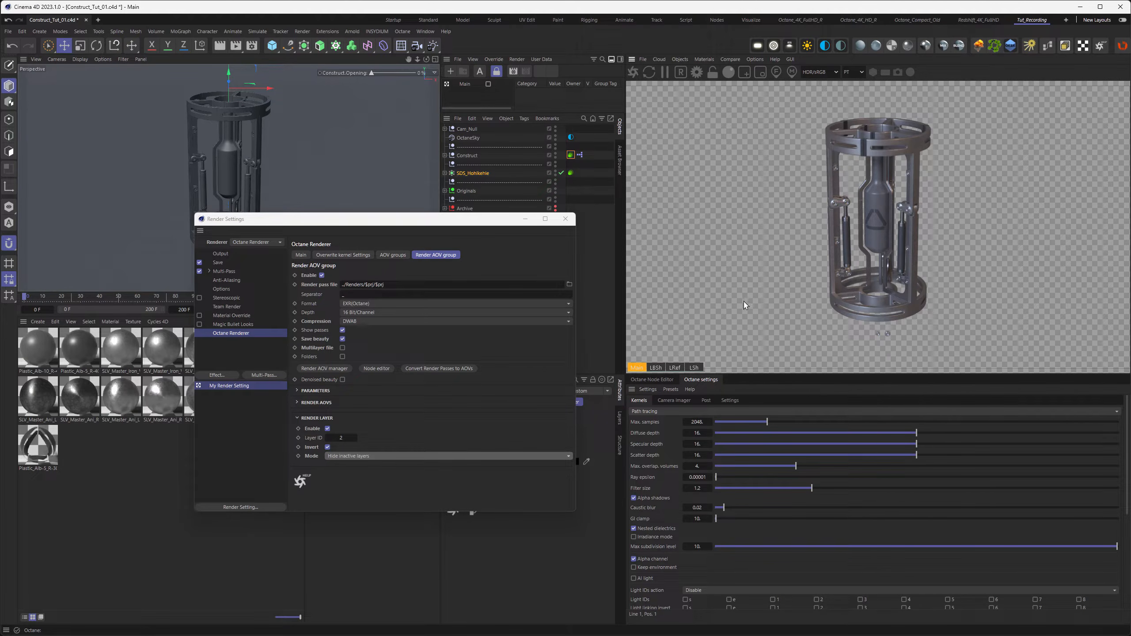
# - Try the Only side effects mode for the render layer and inspect the layer black shadows and layer reflections passes
pyautogui.click(358, 457)
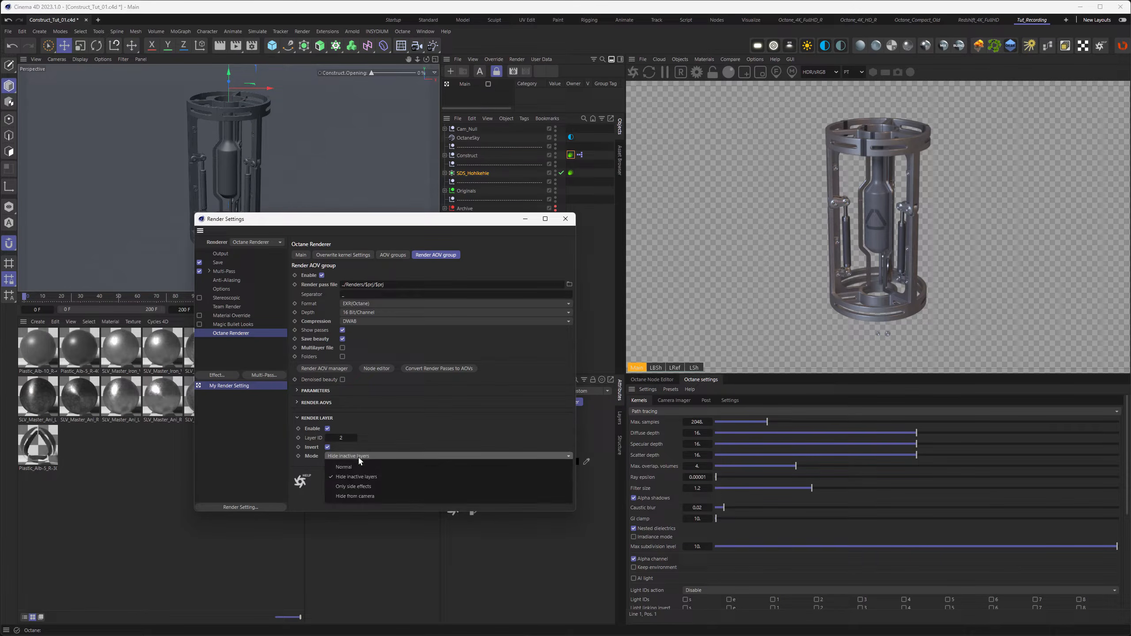
pyautogui.click(362, 487)
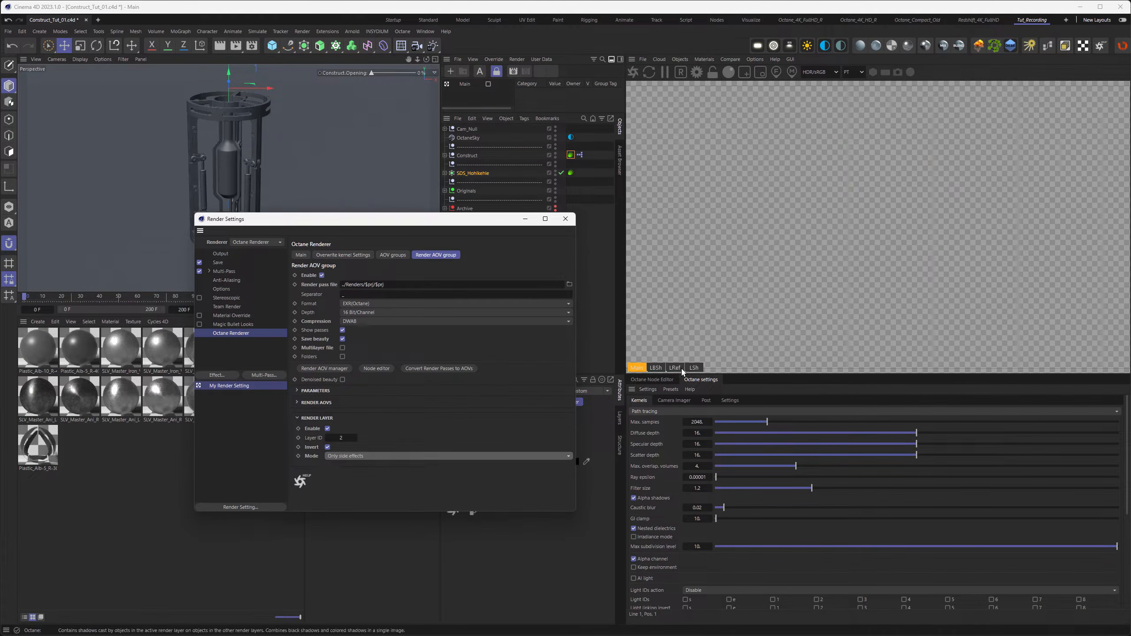
pyautogui.click(656, 368)
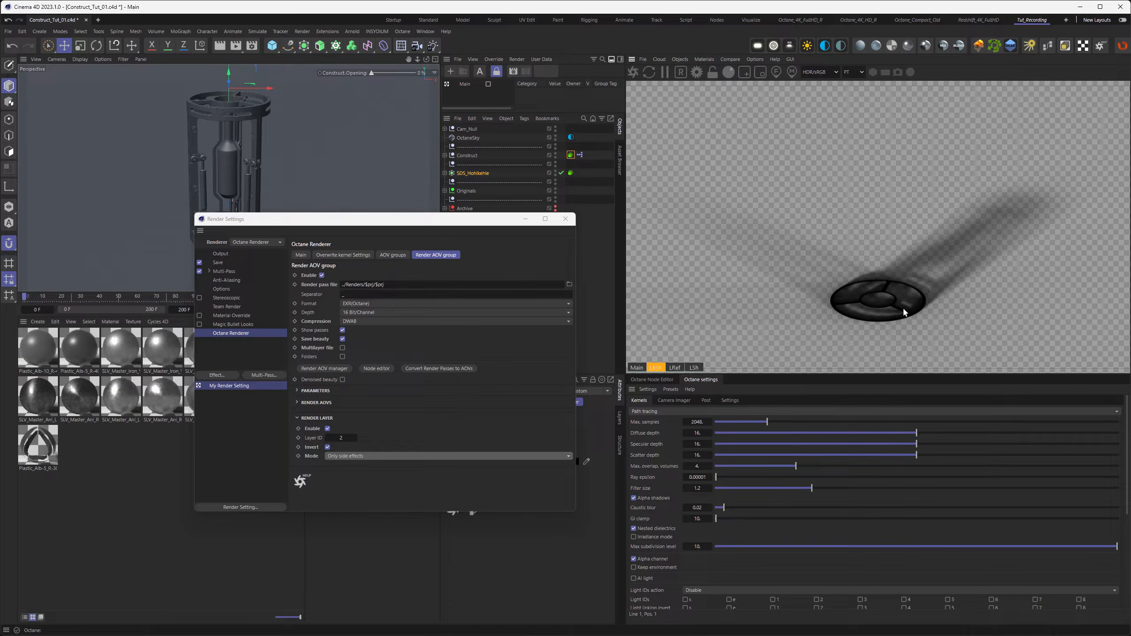
pyautogui.click(675, 367)
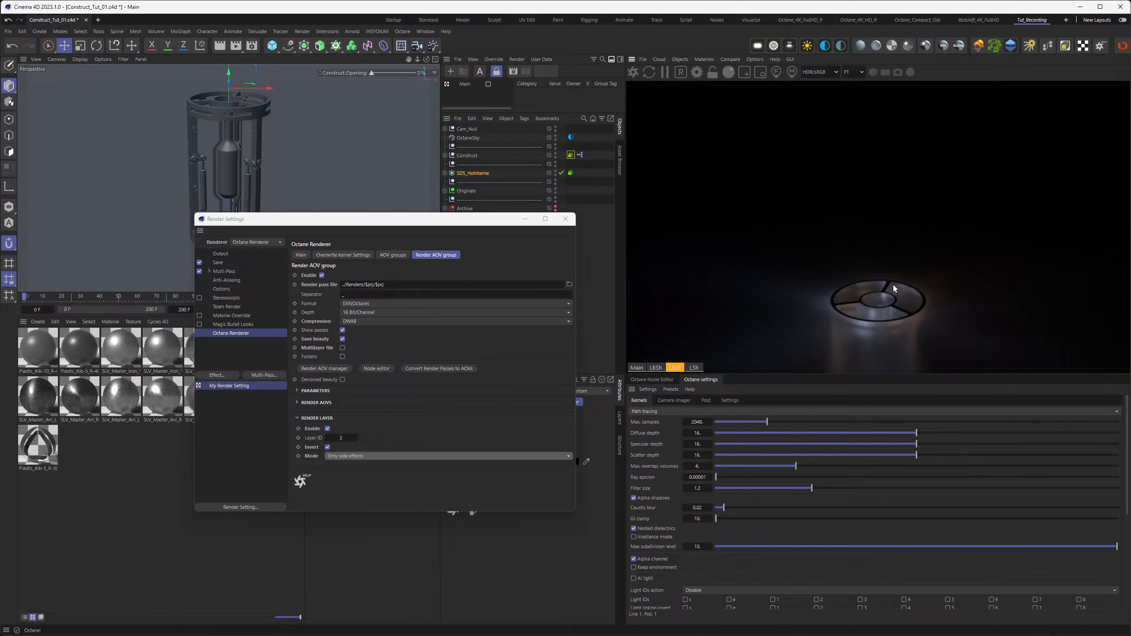
# - Return the render layer mode to Normal for comparison, and try Hide from camera while viewing the main pass
pyautogui.click(341, 457)
pyautogui.click(344, 465)
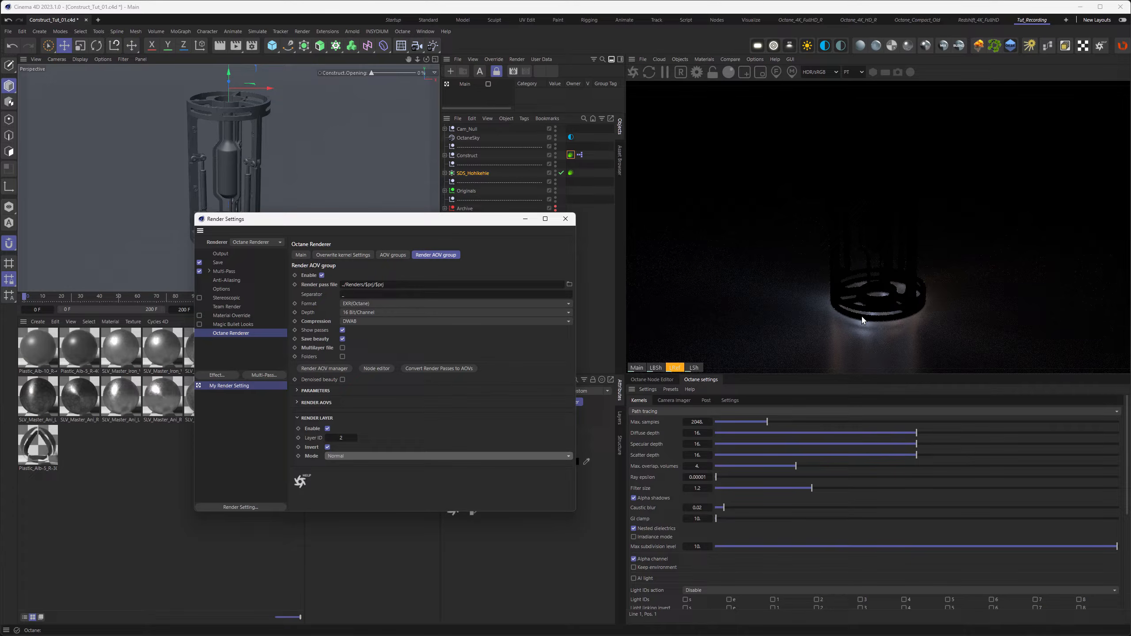
pyautogui.click(472, 456)
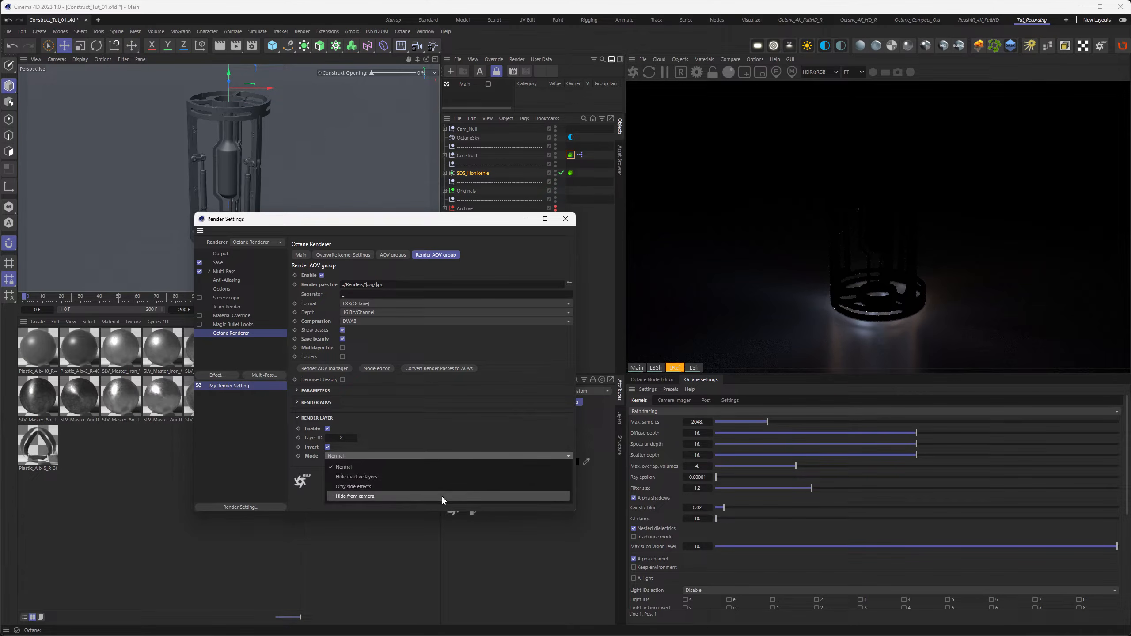
pyautogui.click(442, 496)
pyautogui.click(637, 368)
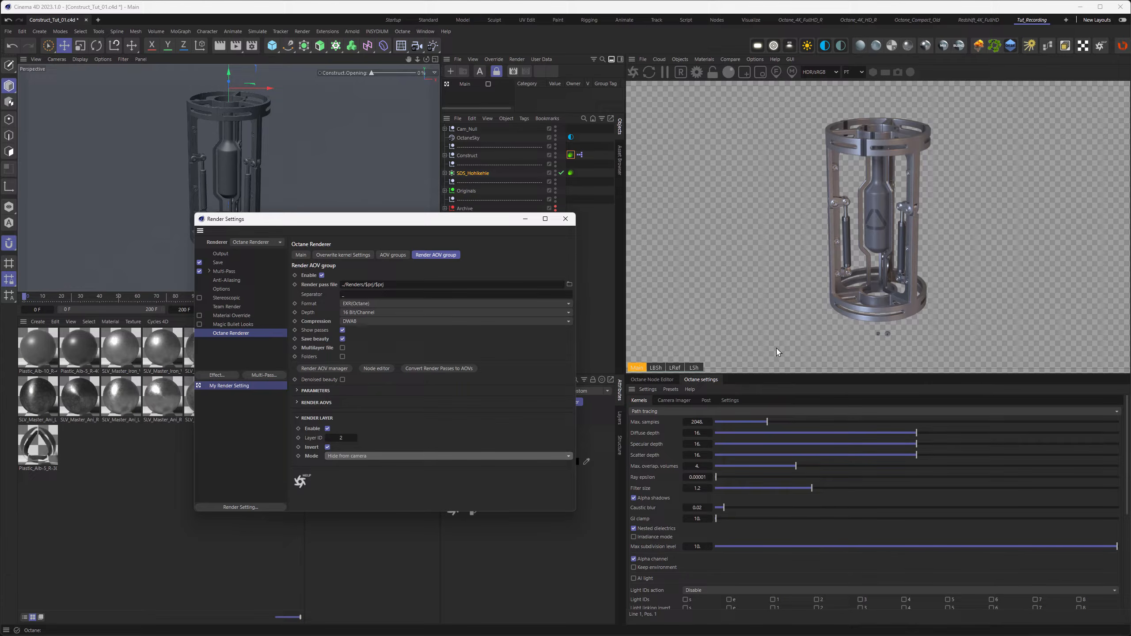
# - Compare the Hide inactive layers and Hide from camera modes on the main pass, and restore the render layer mode to Normal
pyautogui.click(488, 458)
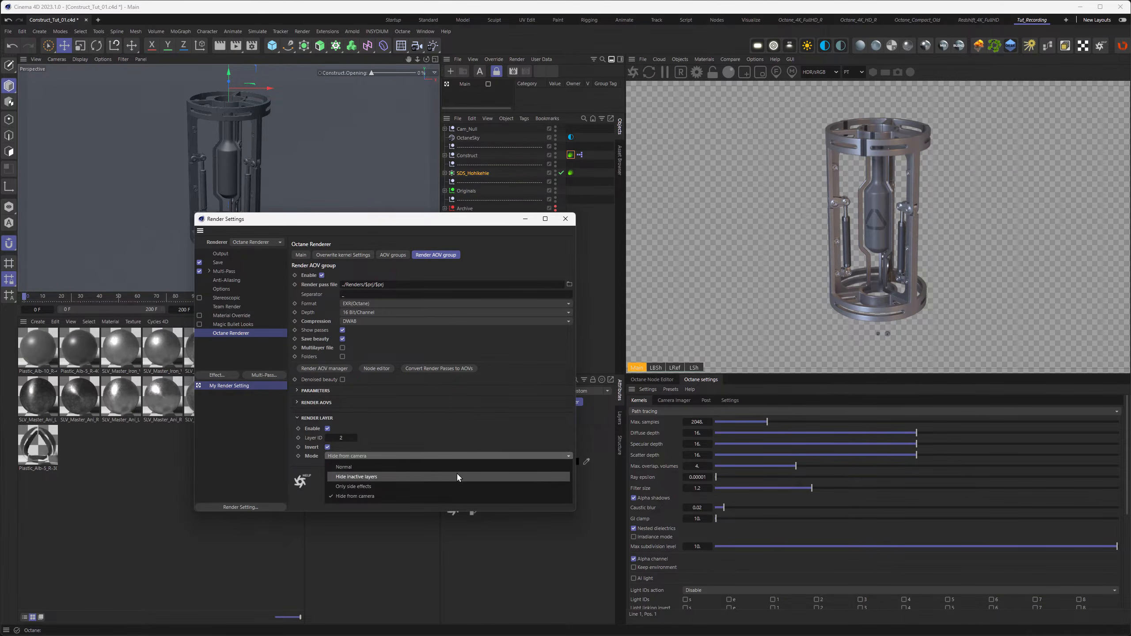
pyautogui.click(457, 475)
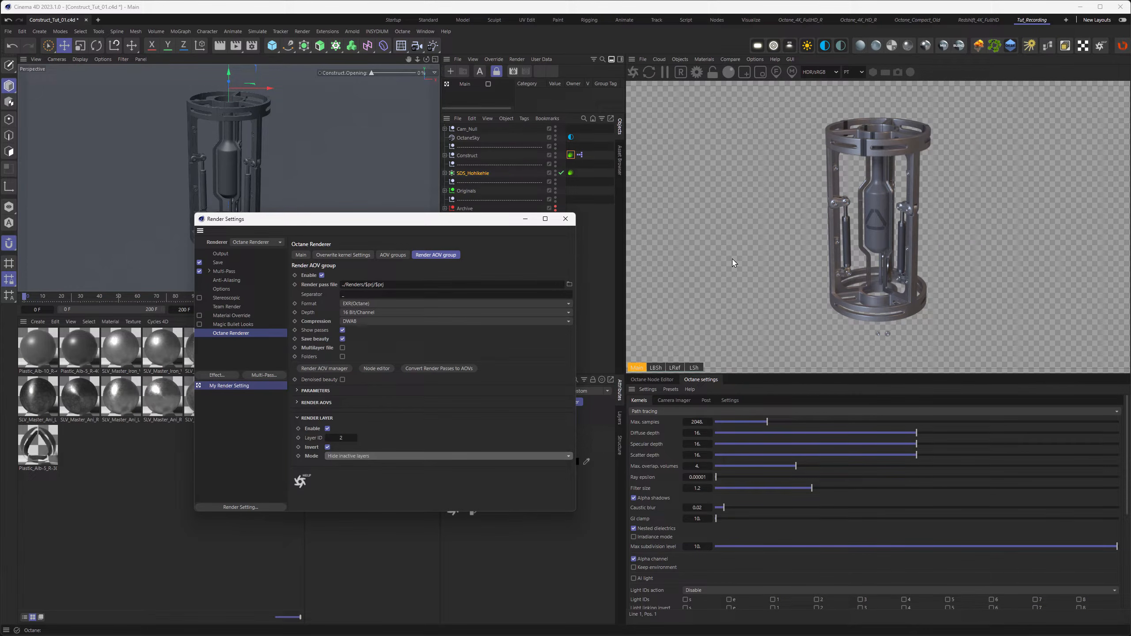
pyautogui.click(481, 455)
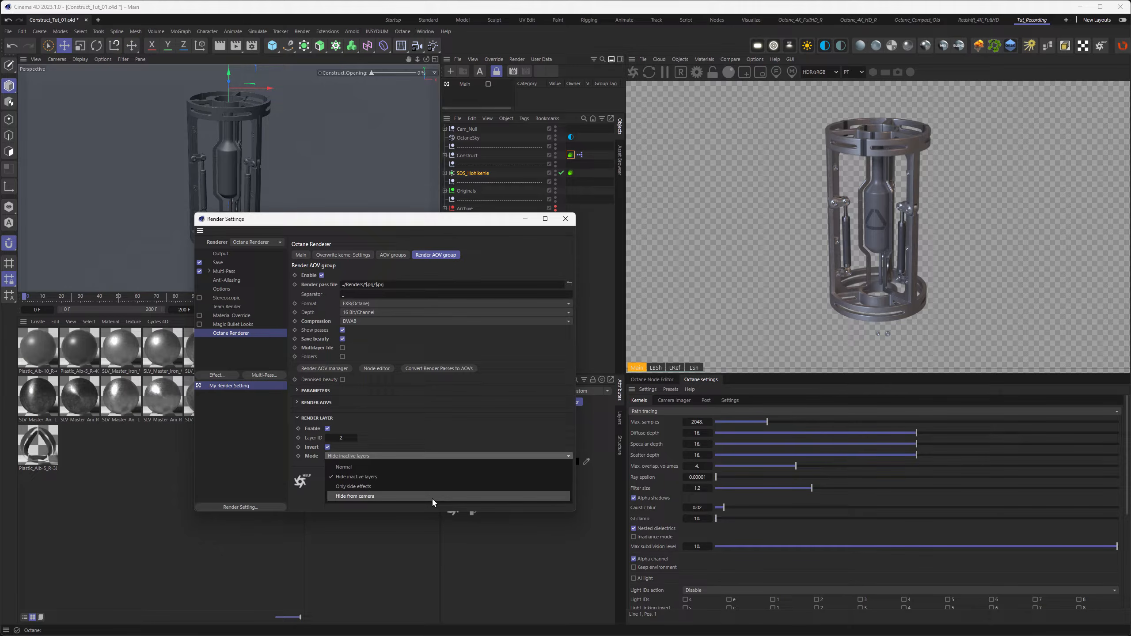
pyautogui.click(431, 497)
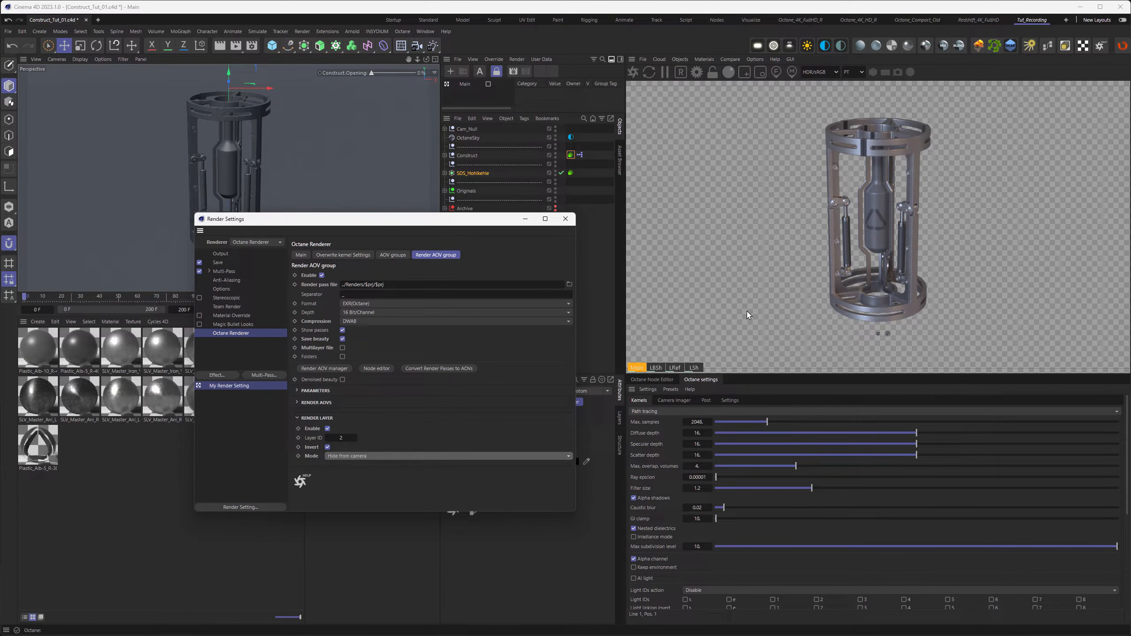
pyautogui.click(416, 456)
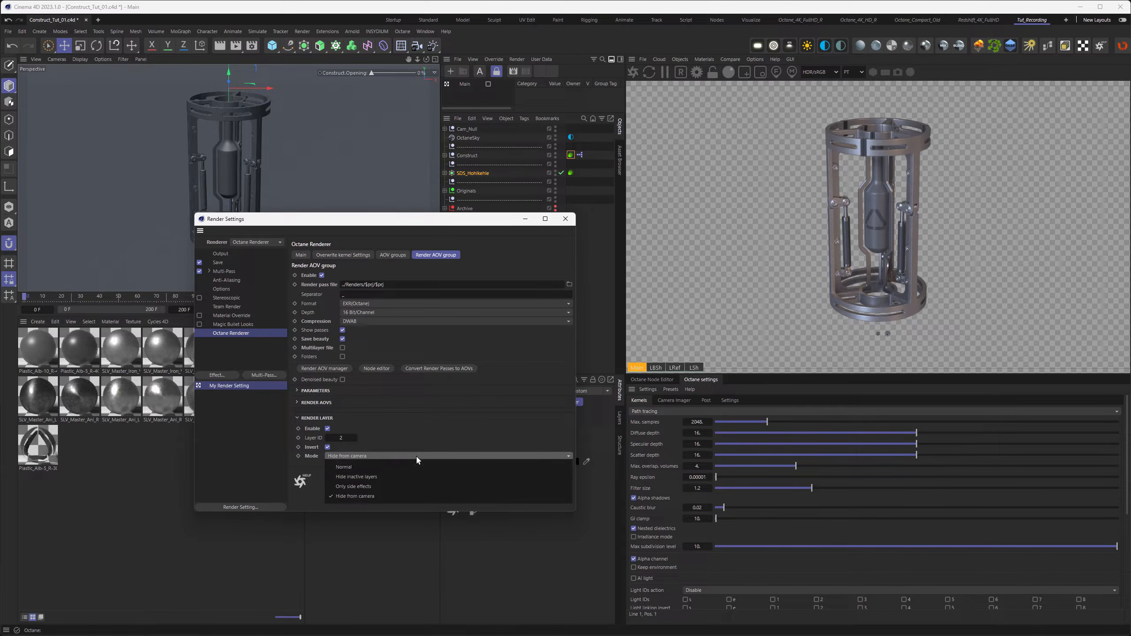
pyautogui.click(401, 468)
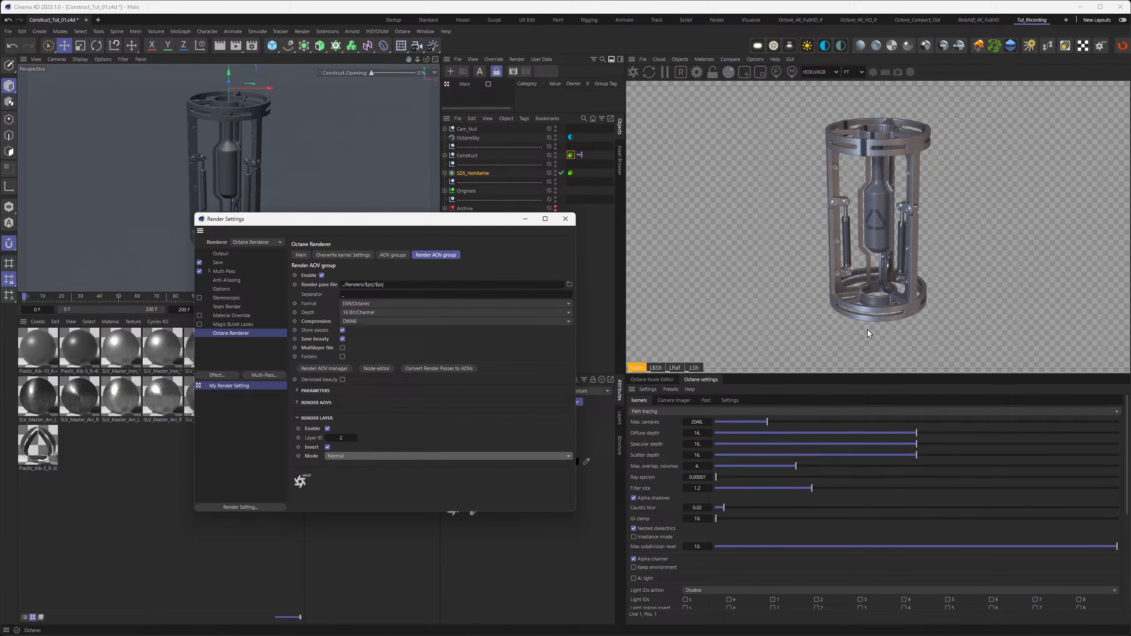
# - Inspect the layer reflections pass and compare the layer shadows pass against the layer black shadows pass in Normal mode
pyautogui.click(675, 367)
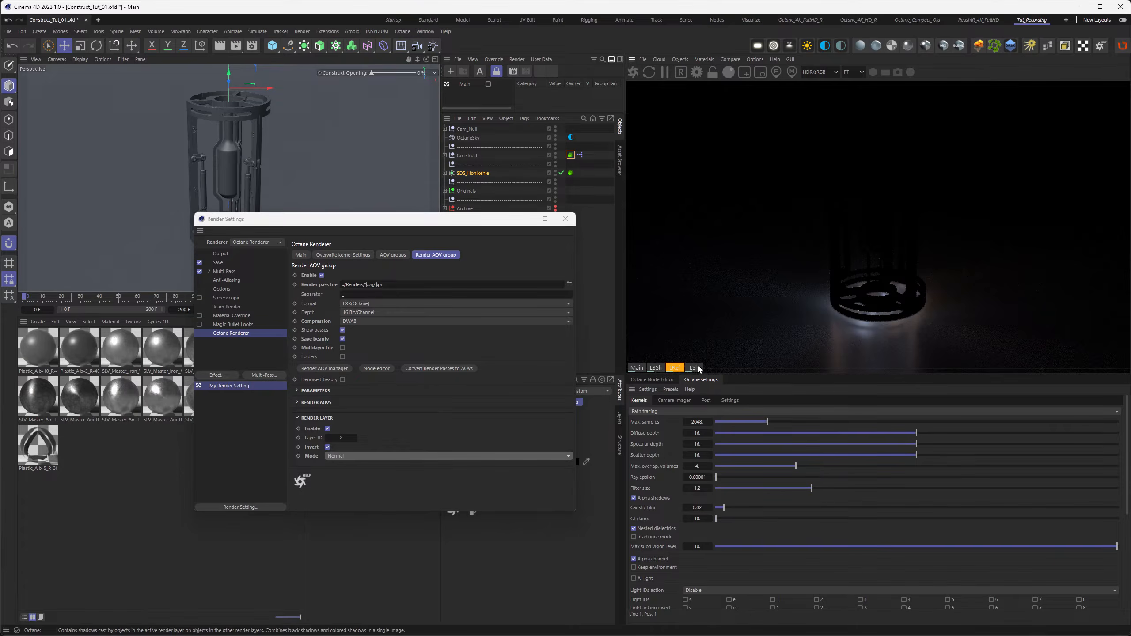
pyautogui.click(692, 368)
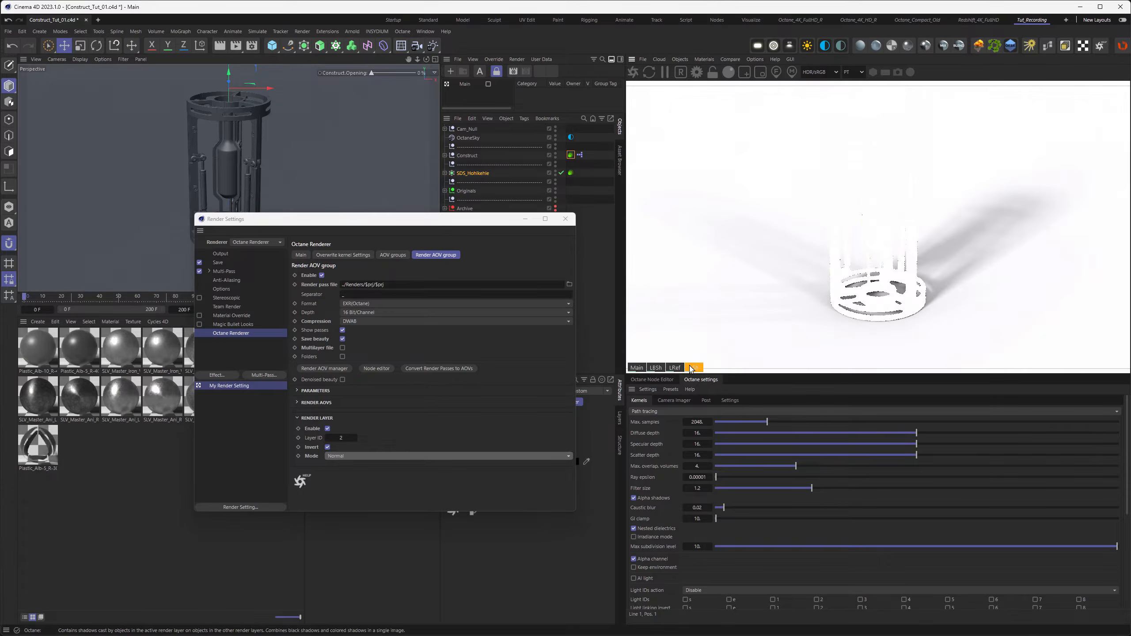
pyautogui.click(656, 368)
pyautogui.click(694, 368)
pyautogui.click(659, 369)
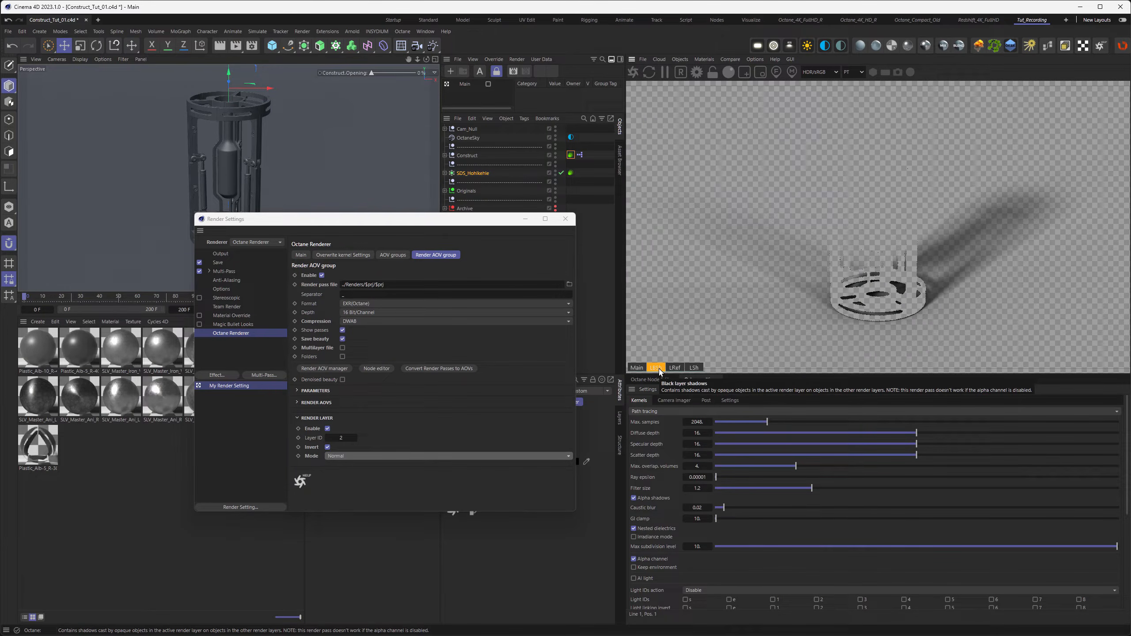
pyautogui.click(693, 367)
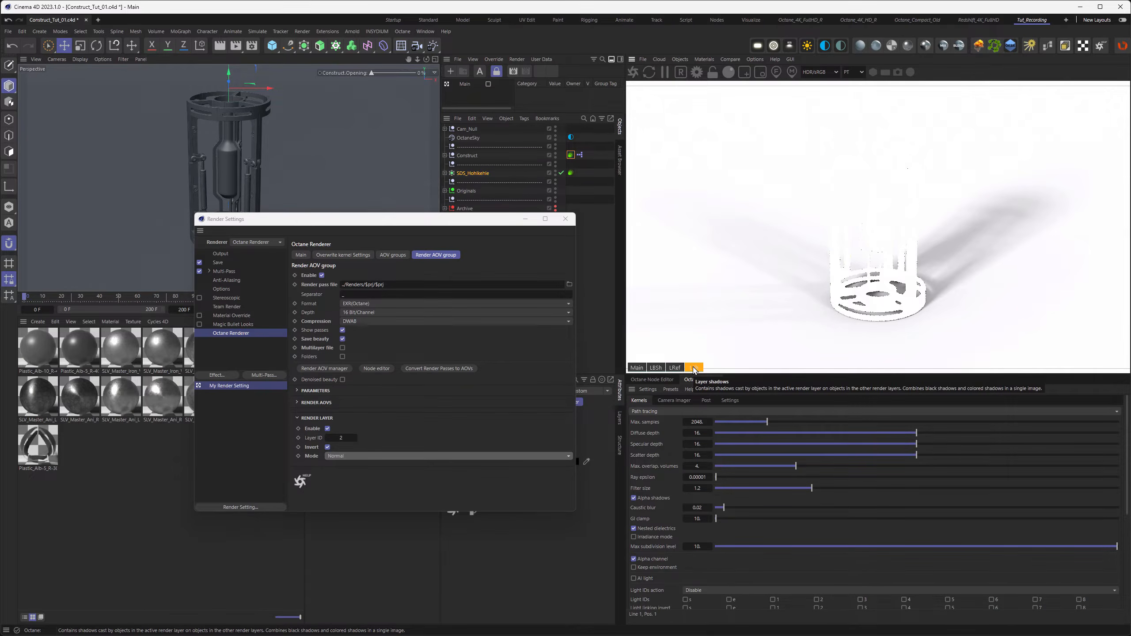
# - Delete the Layer shadows pass from the Render AOV Manager, keeping Layer reflections and Layer black shadows
pyautogui.click(321, 368)
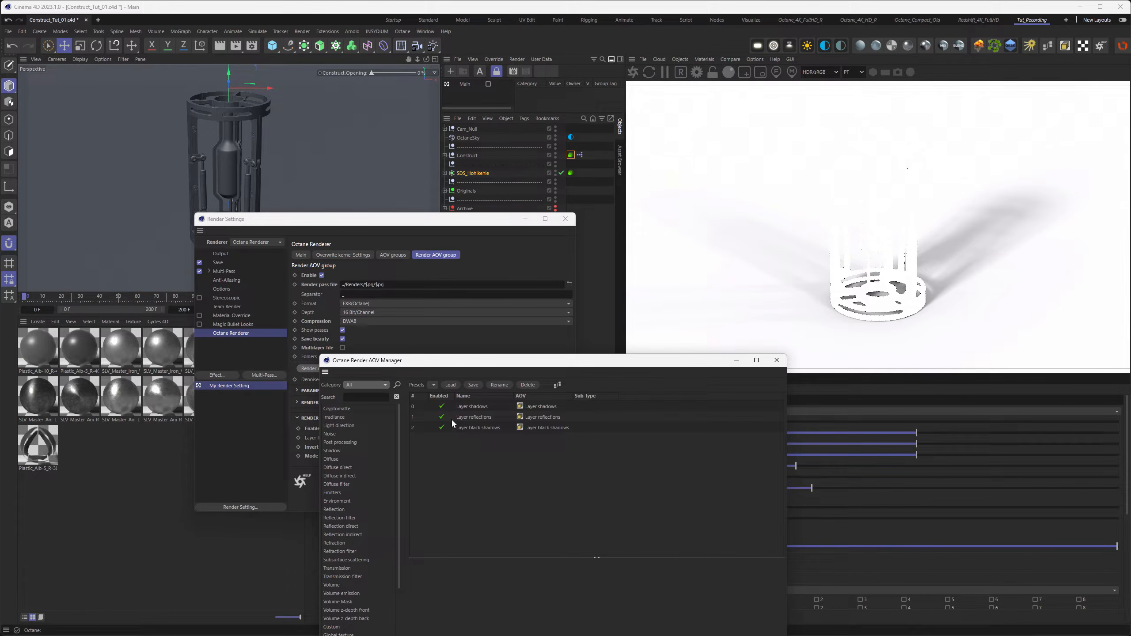
pyautogui.press('Delete')
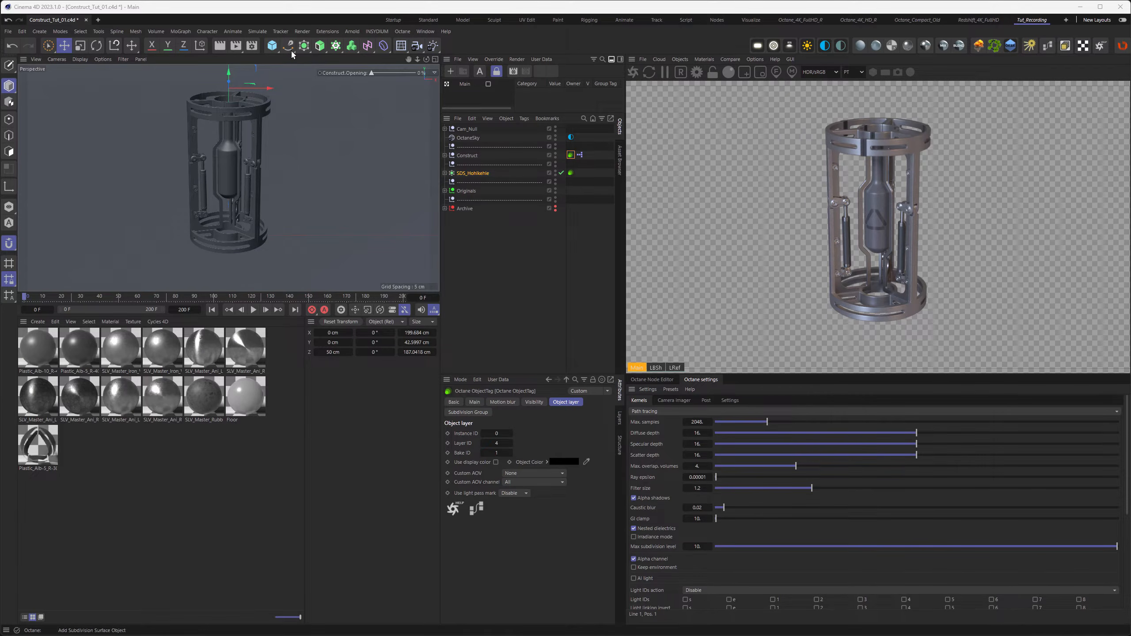
# - Show the camera imager settings beside the Octane Renderer's main render settings and set Premultiplied alpha to None
pyautogui.click(251, 46)
pyautogui.moveTo(355, 41); pyautogui.dragTo(449, 148)
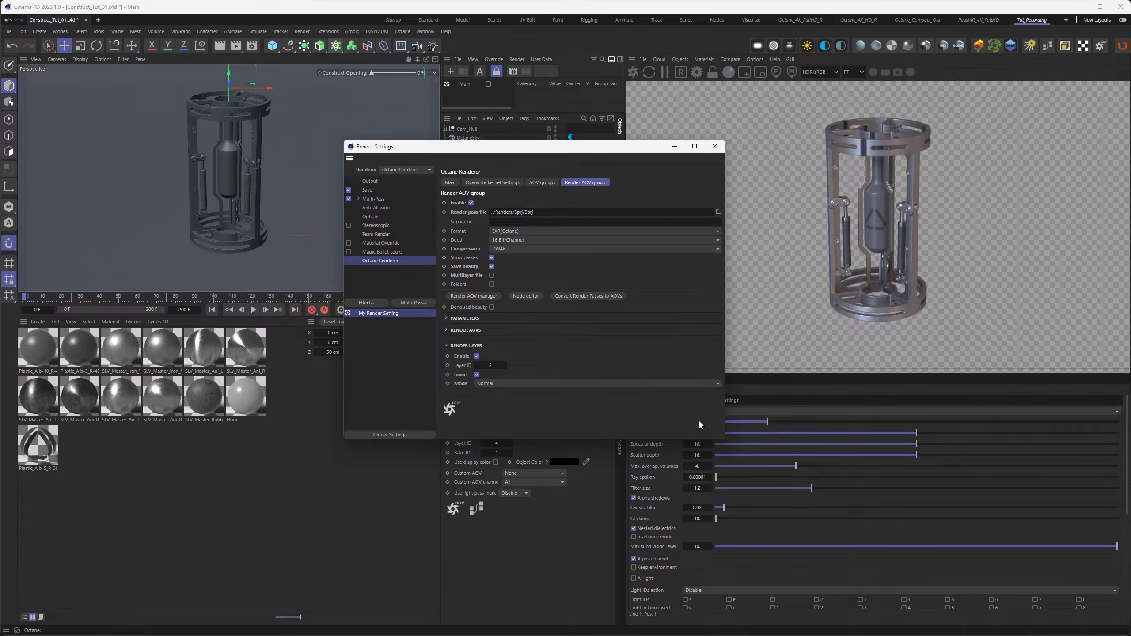
pyautogui.click(450, 182)
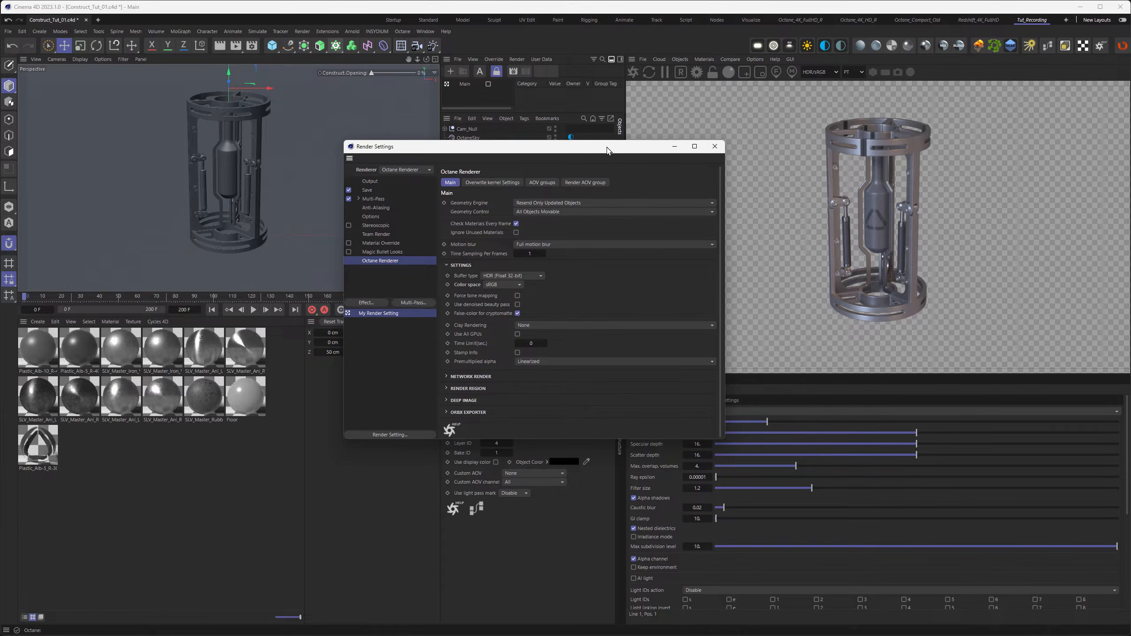
pyautogui.moveTo(607, 147); pyautogui.dragTo(481, 154)
pyautogui.click(668, 403)
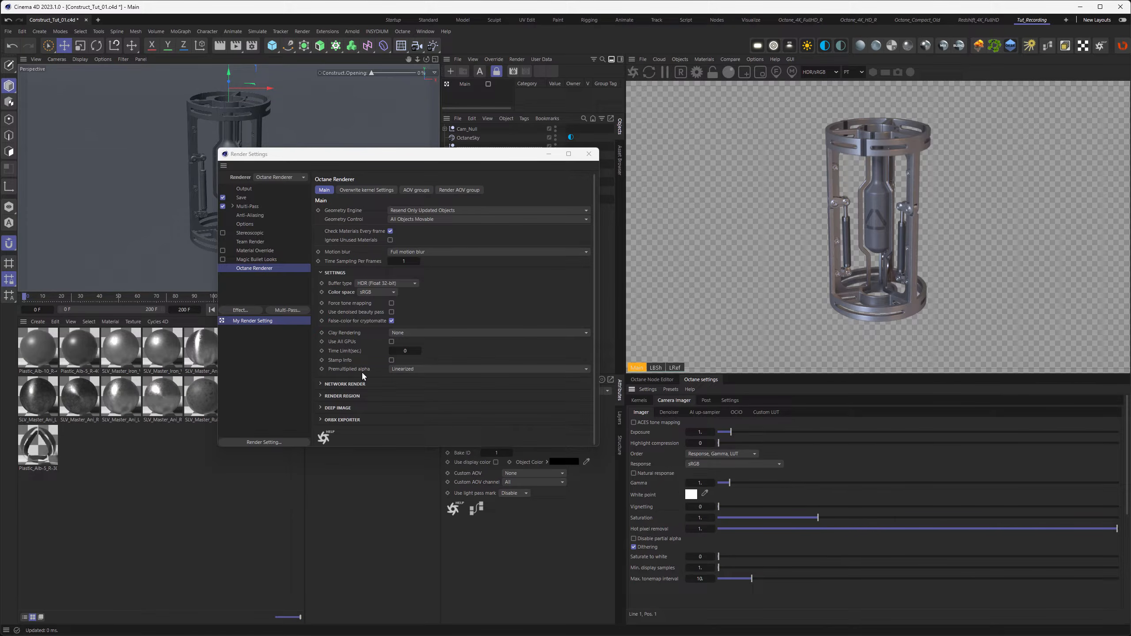
pyautogui.click(413, 370)
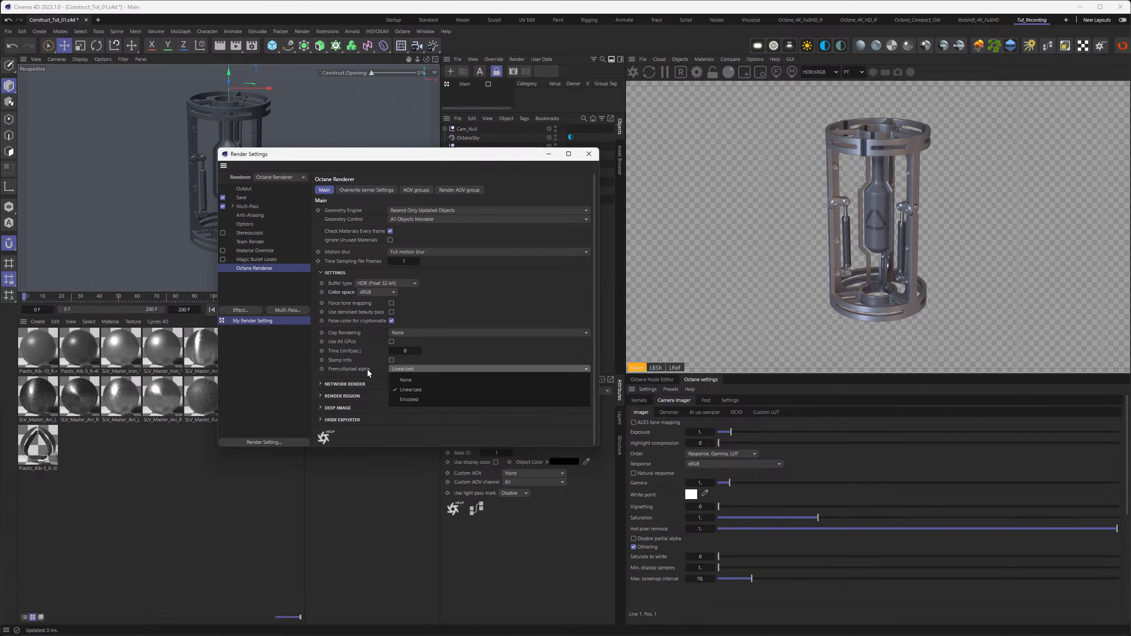
pyautogui.click(394, 370)
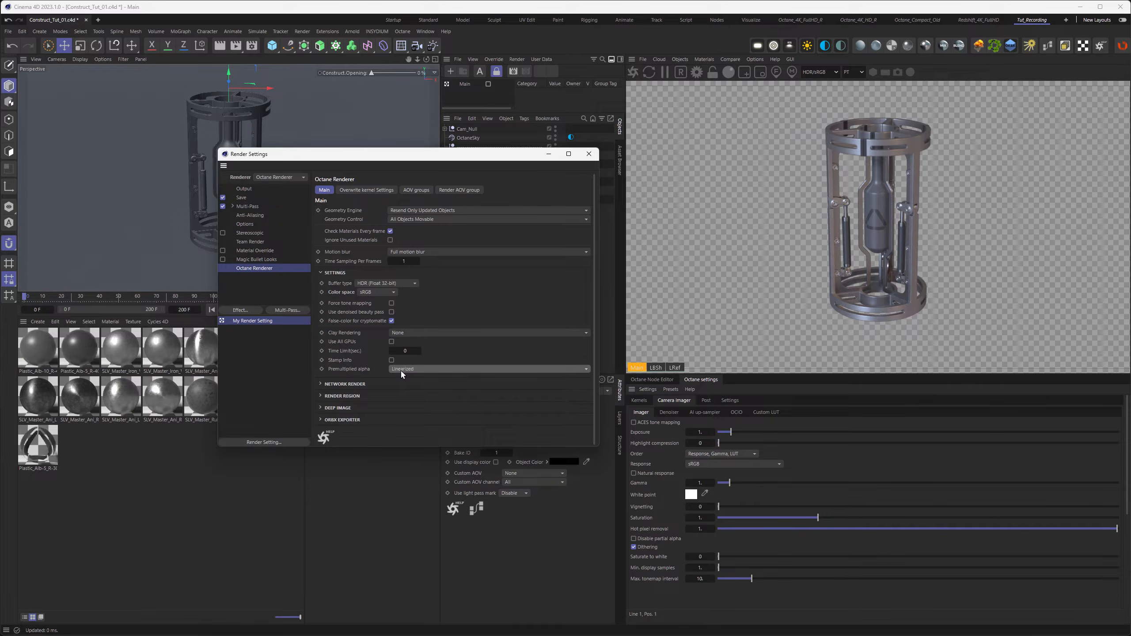
pyautogui.click(401, 370)
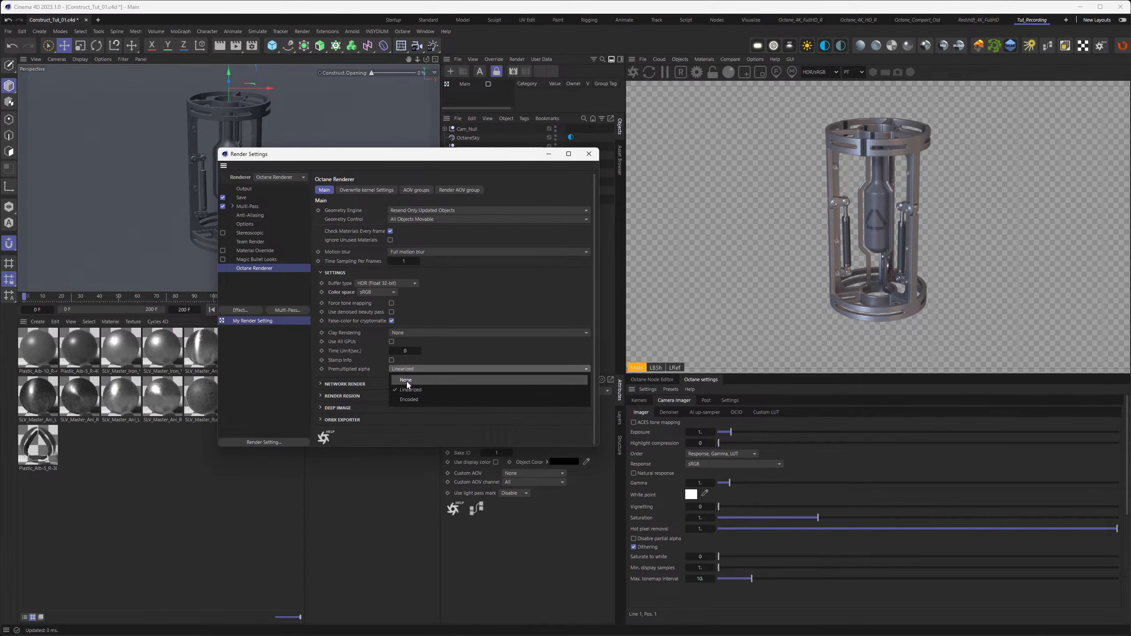
pyautogui.click(406, 380)
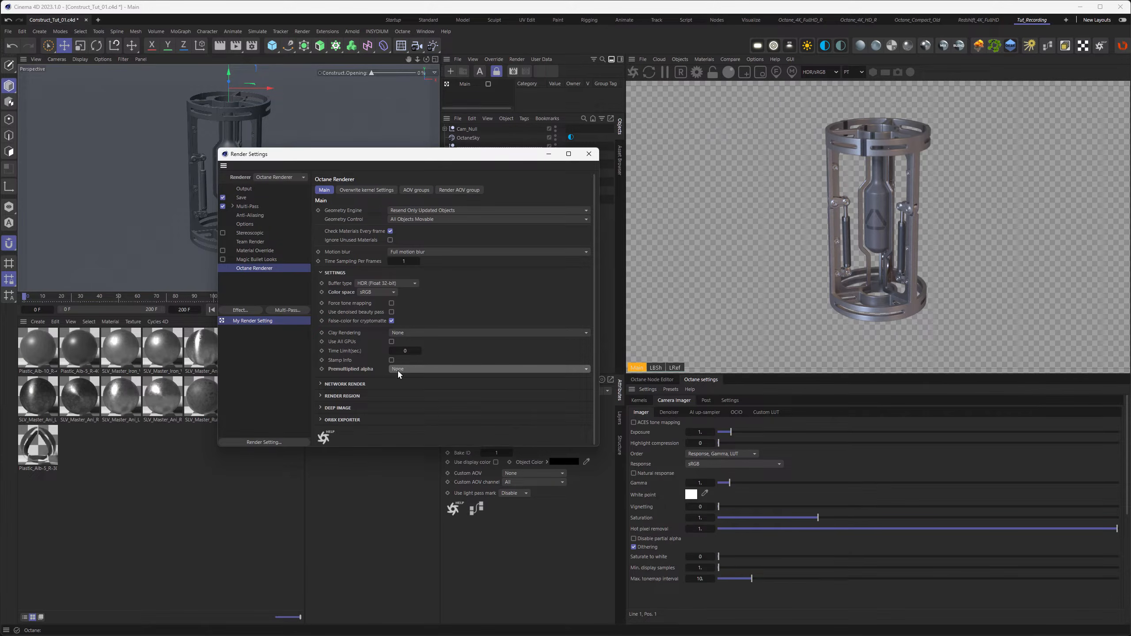
# - Keep Premultiplied alpha at None and set the Octane Renderer's color space to Linear sRGB
pyautogui.click(399, 368)
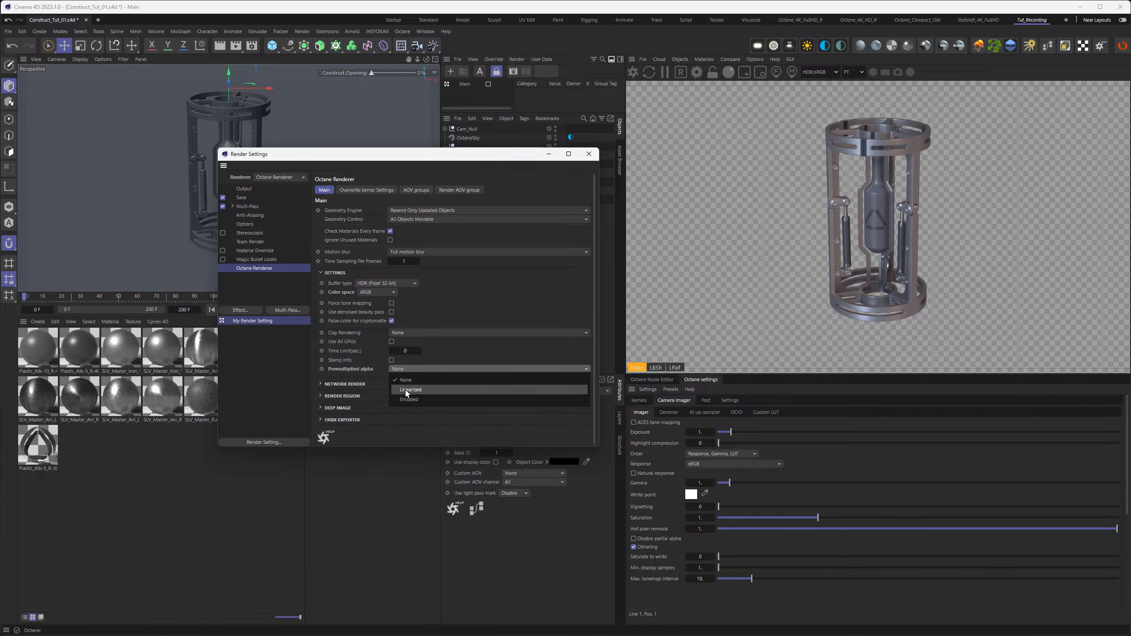
pyautogui.click(378, 370)
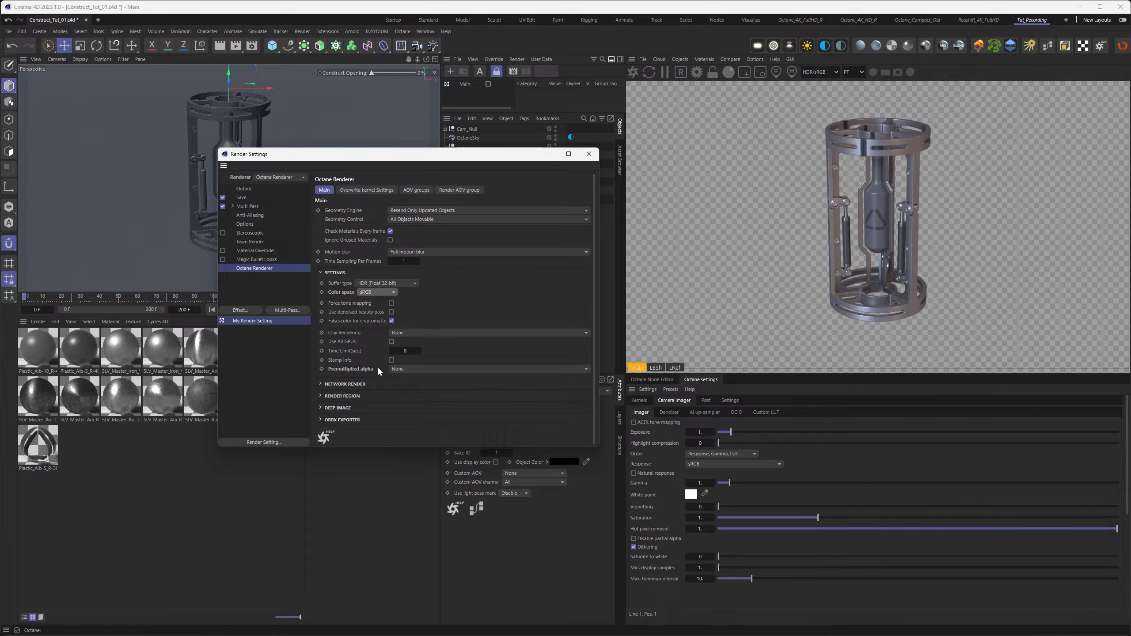
pyautogui.click(376, 292)
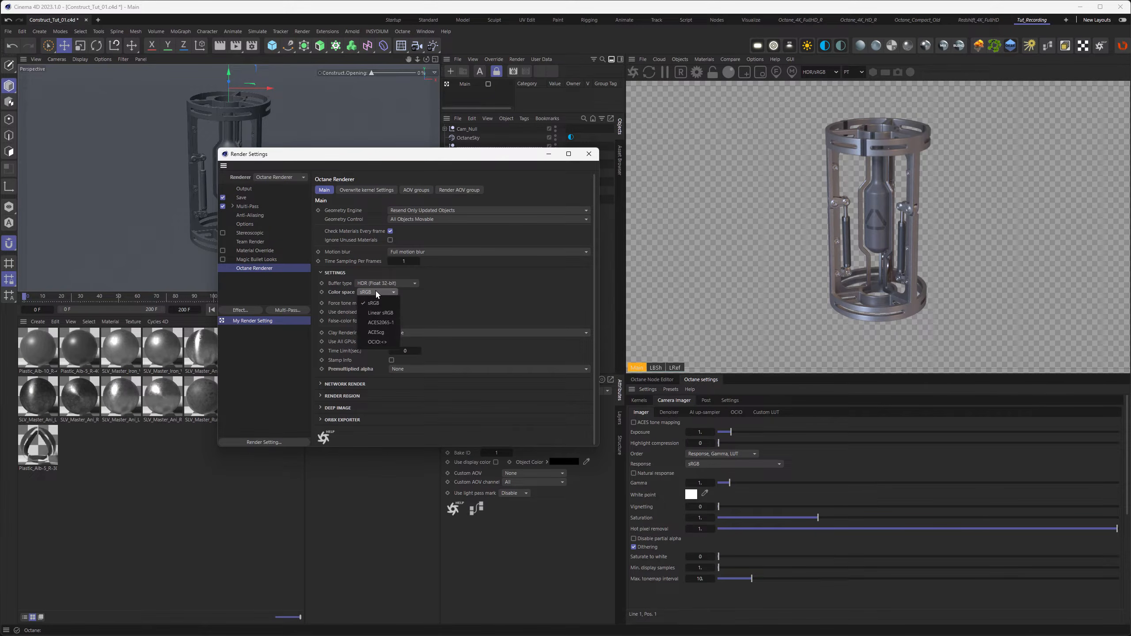
pyautogui.click(381, 313)
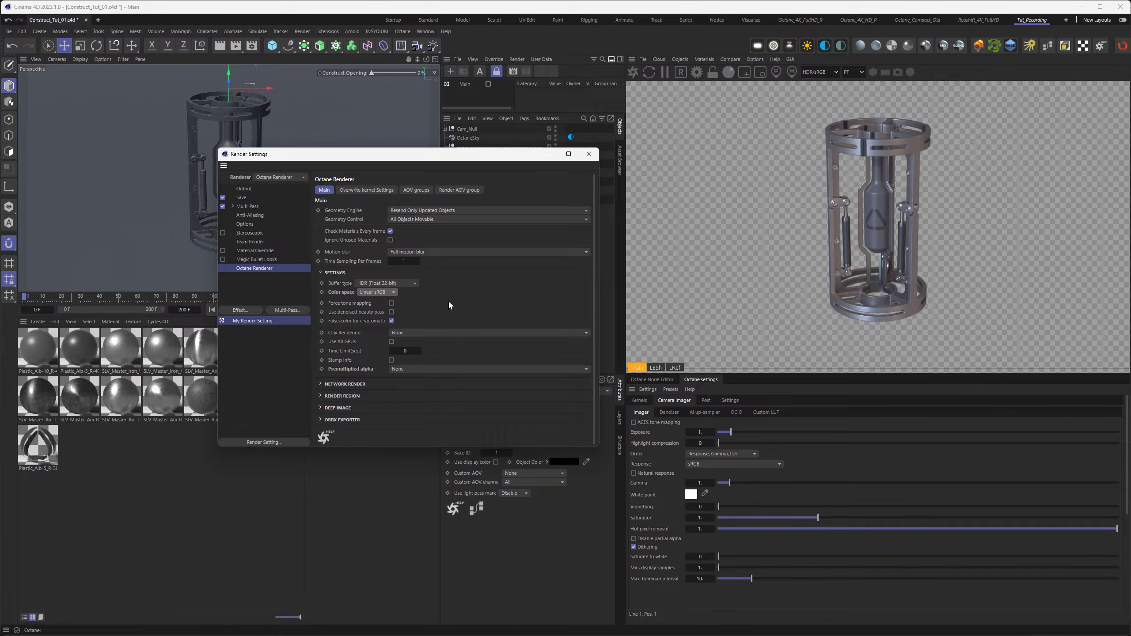
# - Review the Render AOV group's output format and render pass file path, keeping DWAB as the compression
pyautogui.click(460, 191)
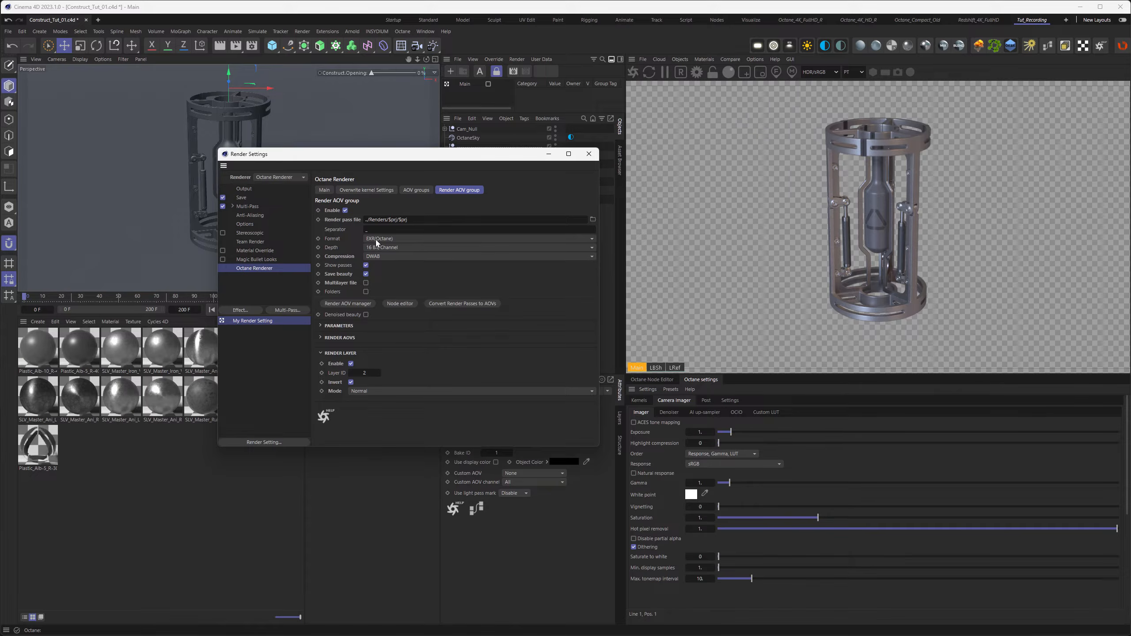
pyautogui.click(387, 256)
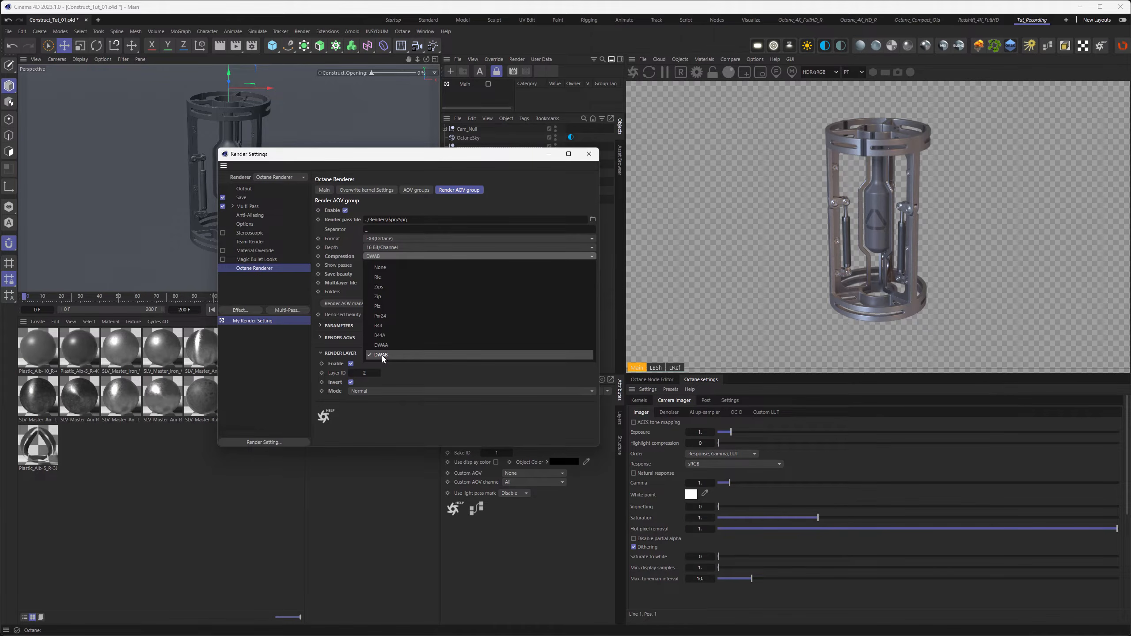
pyautogui.click(382, 355)
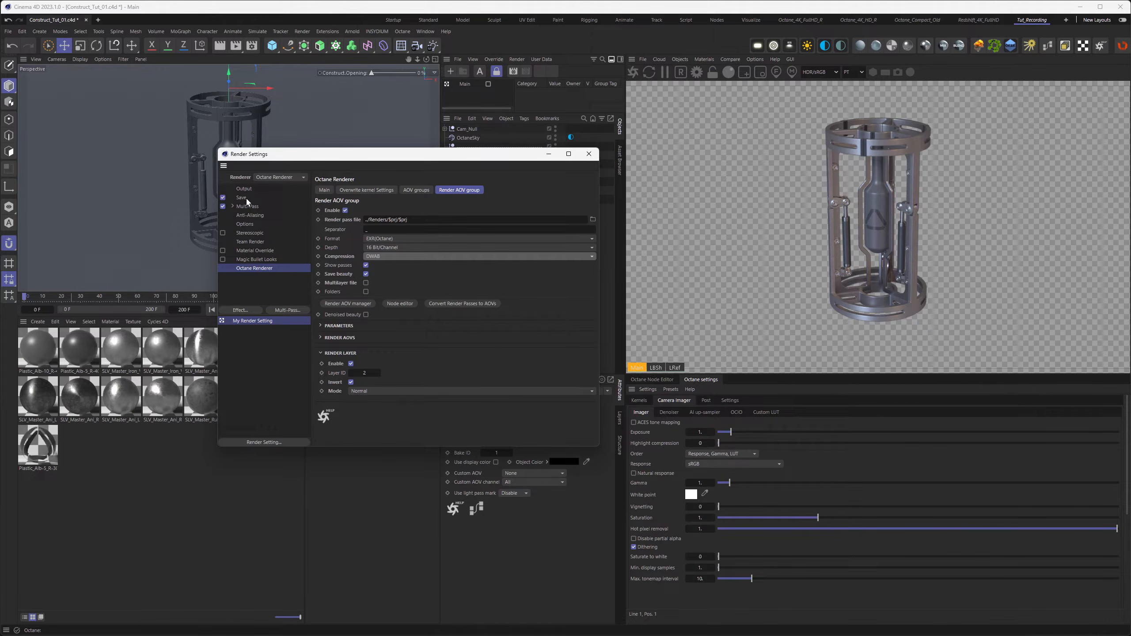
pyautogui.doubleClick(414, 218)
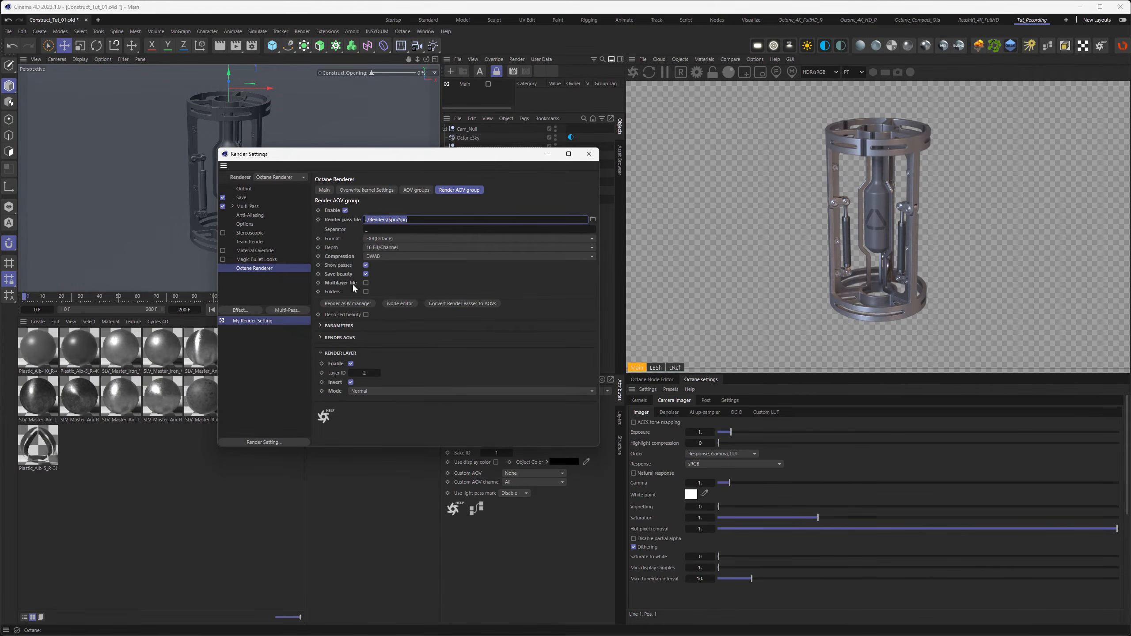
# - Close the render settings, render the Construct frame to the Picture Viewer, and examine the edges around its upper ring
pyautogui.click(588, 153)
pyautogui.click(235, 45)
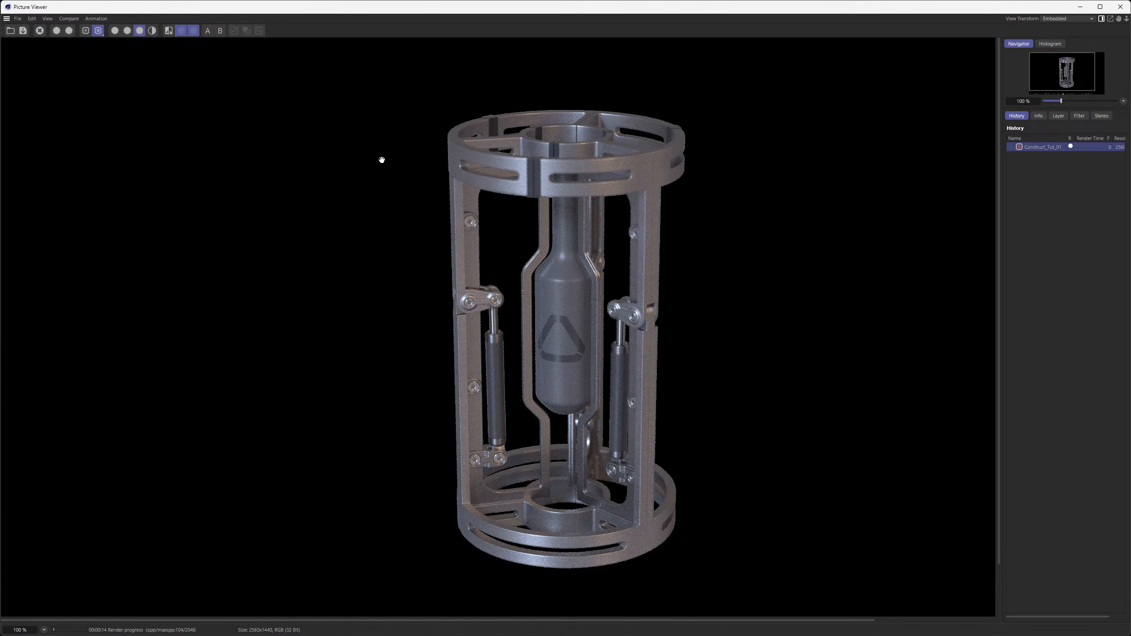
pyautogui.scroll(5, 545, 123)
pyautogui.moveTo(545, 122); pyautogui.dragTo(539, 155)
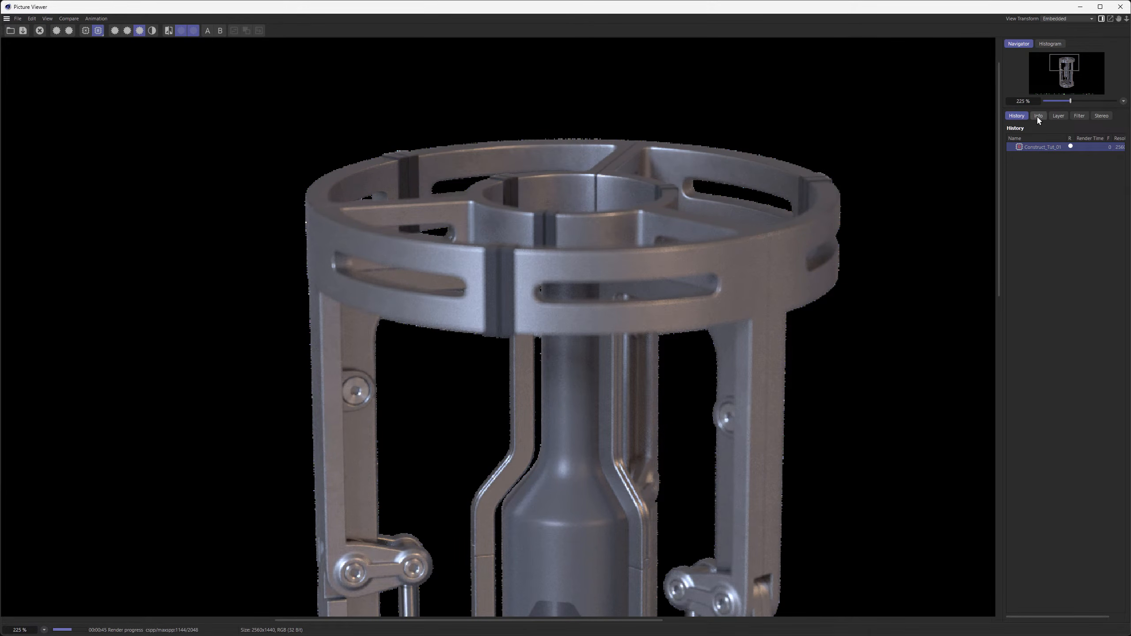
# - Compare the rendered image with its Alpha pass by alternating between Single-Pass and Image display in the Picture Viewer
pyautogui.click(1059, 115)
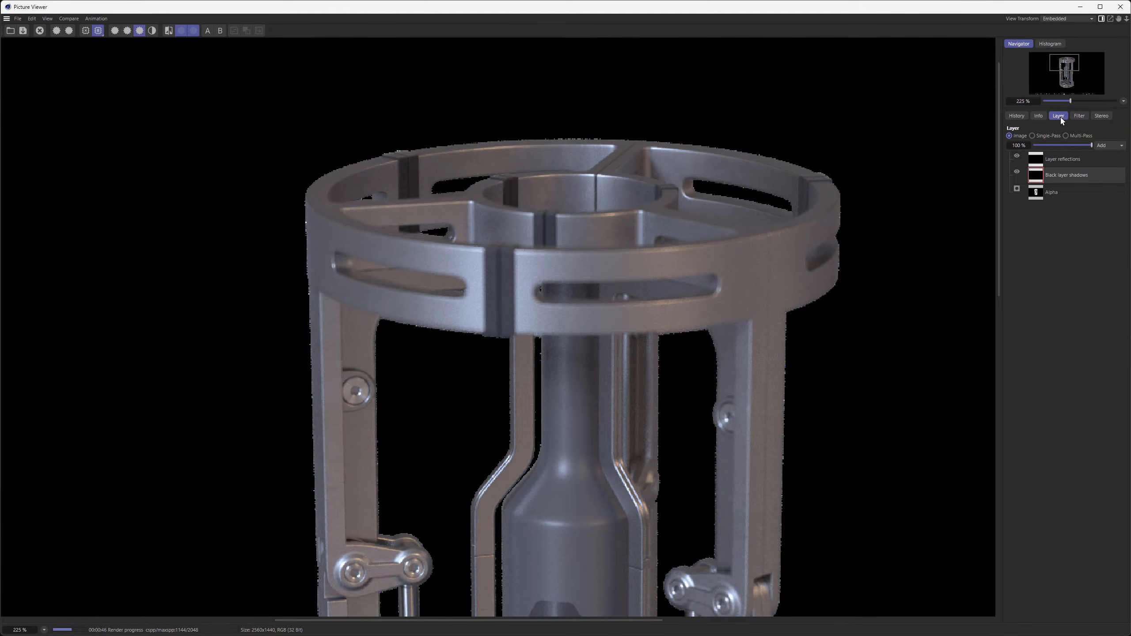
pyautogui.click(1044, 136)
pyautogui.click(1037, 197)
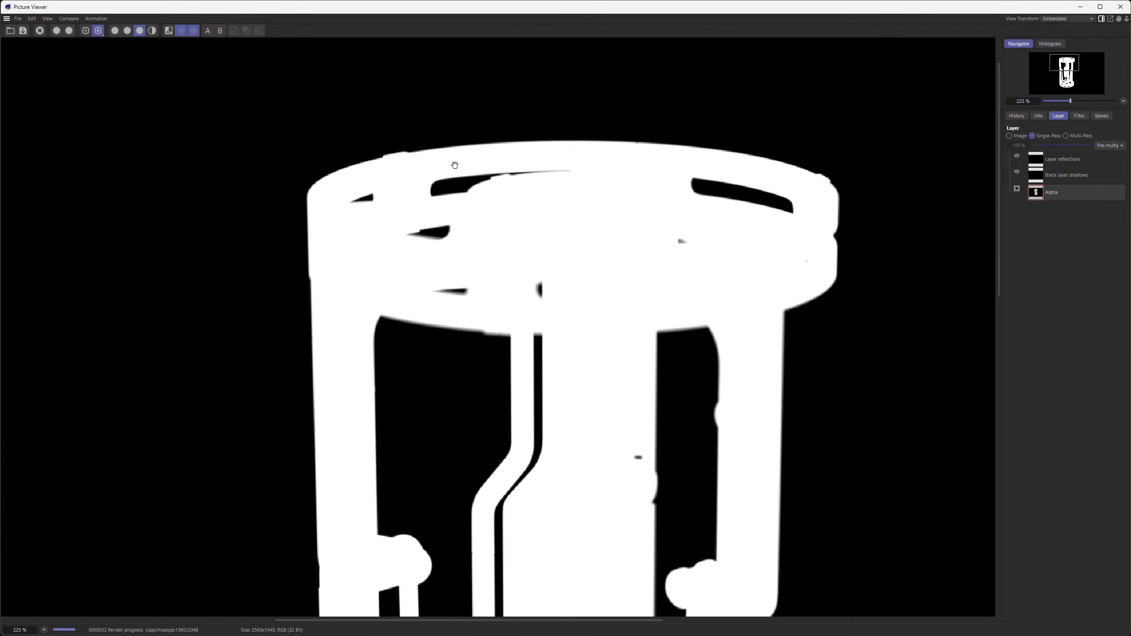
pyautogui.scroll(-5, 455, 165)
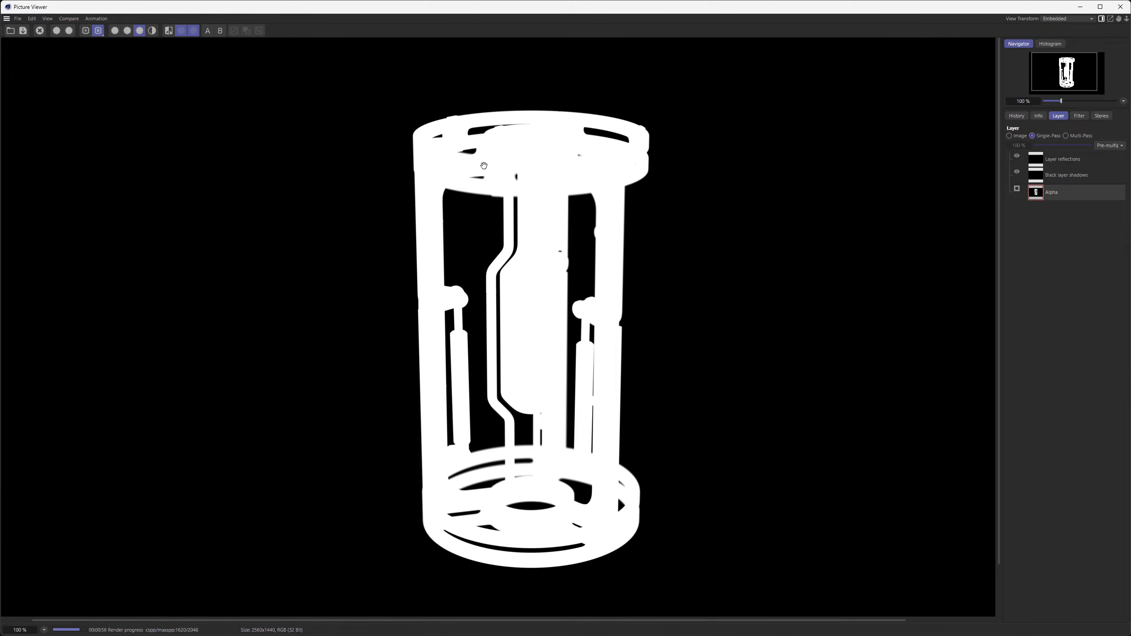
pyautogui.click(1019, 138)
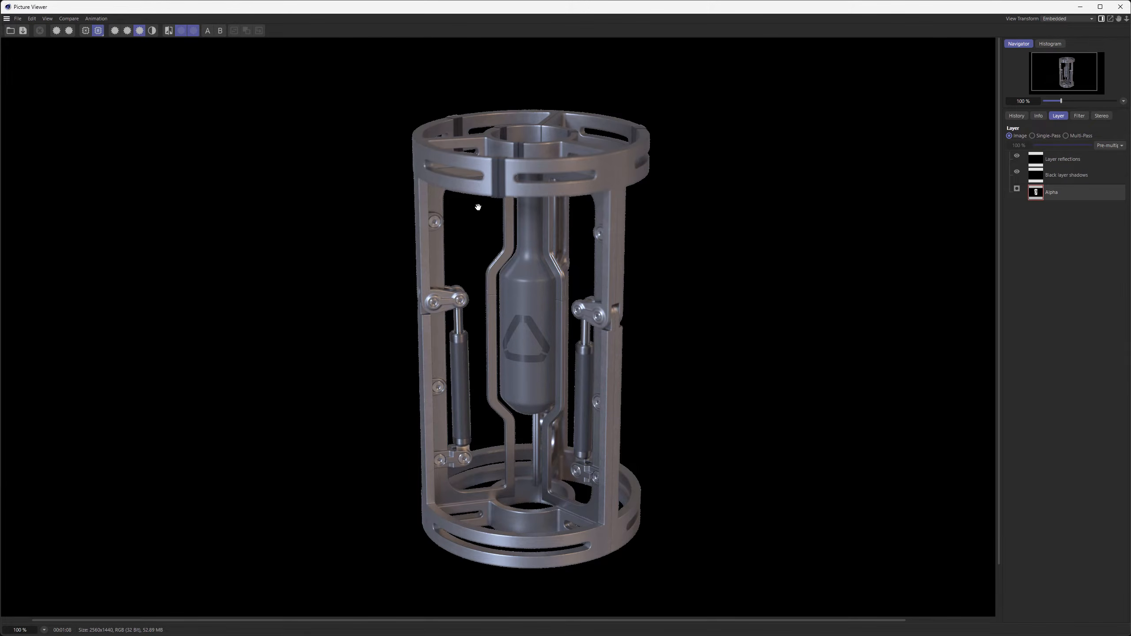
pyautogui.click(1032, 136)
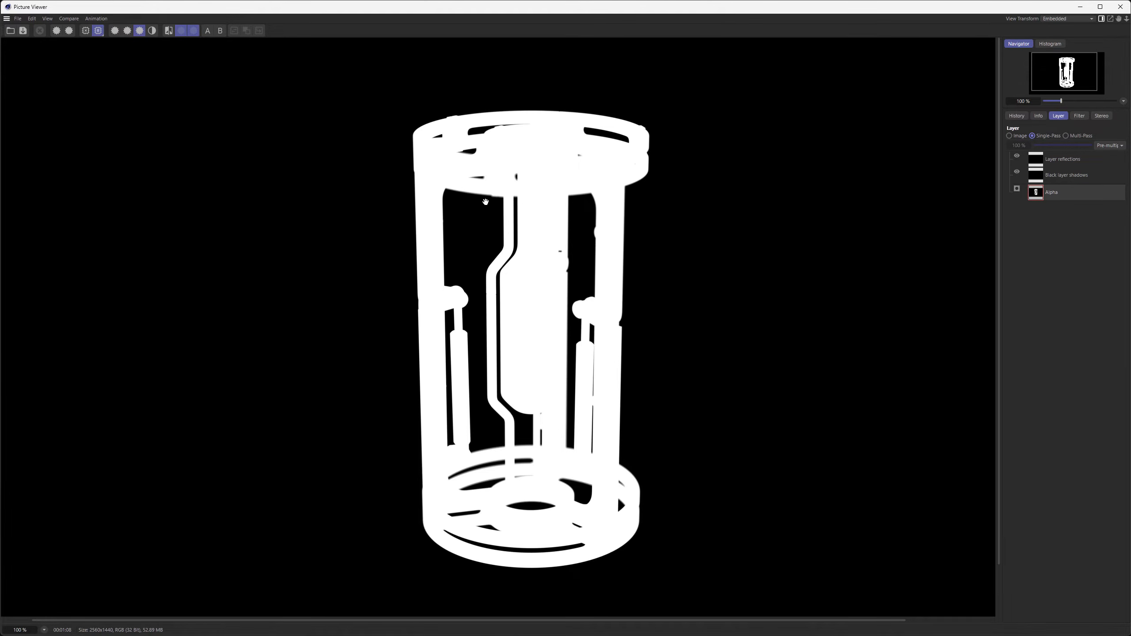
pyautogui.click(1019, 136)
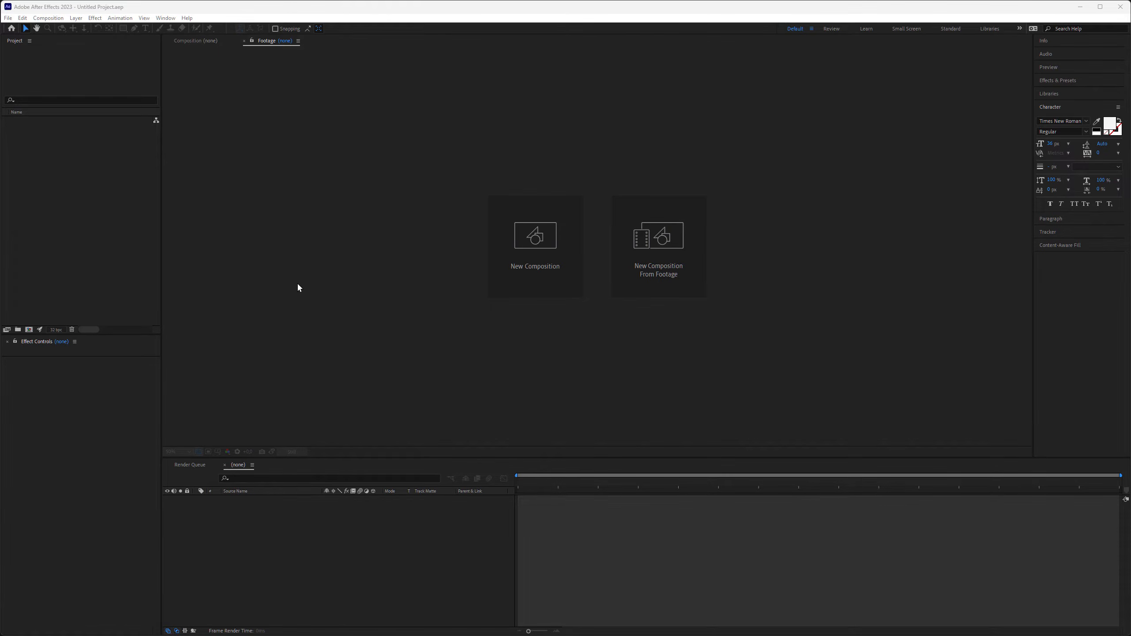
# - Switch to After Effects and confirm the project color settings: 32 bits per channel (float), sRGB IEC61966-2.1 working space, Linearize Working Space enabled
pyautogui.click(56, 330)
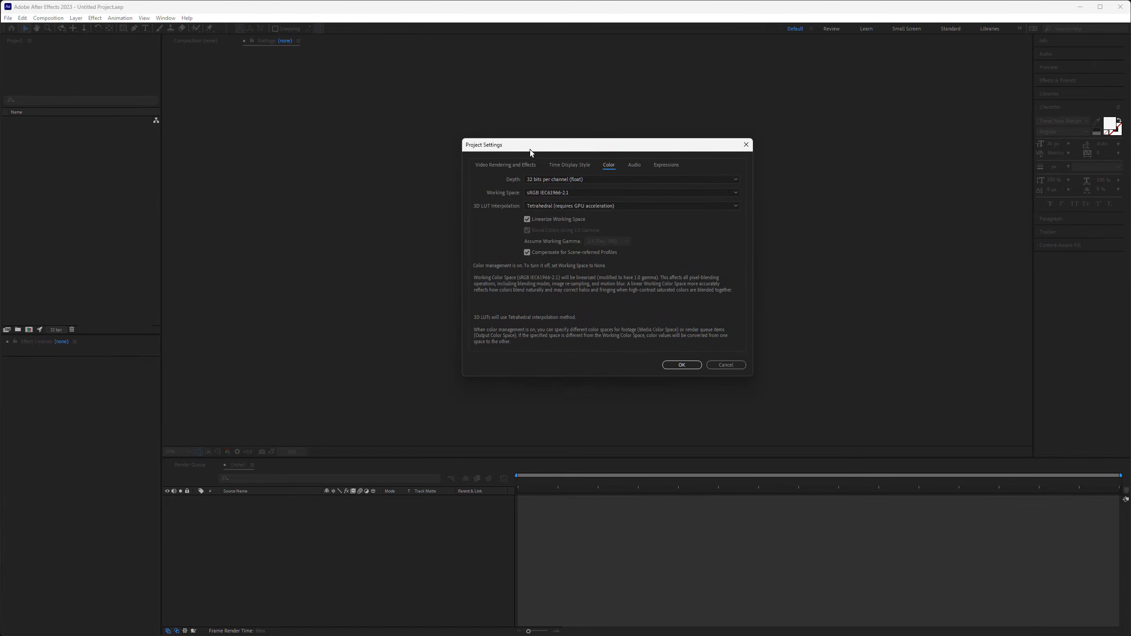
pyautogui.moveTo(529, 150); pyautogui.dragTo(531, 127)
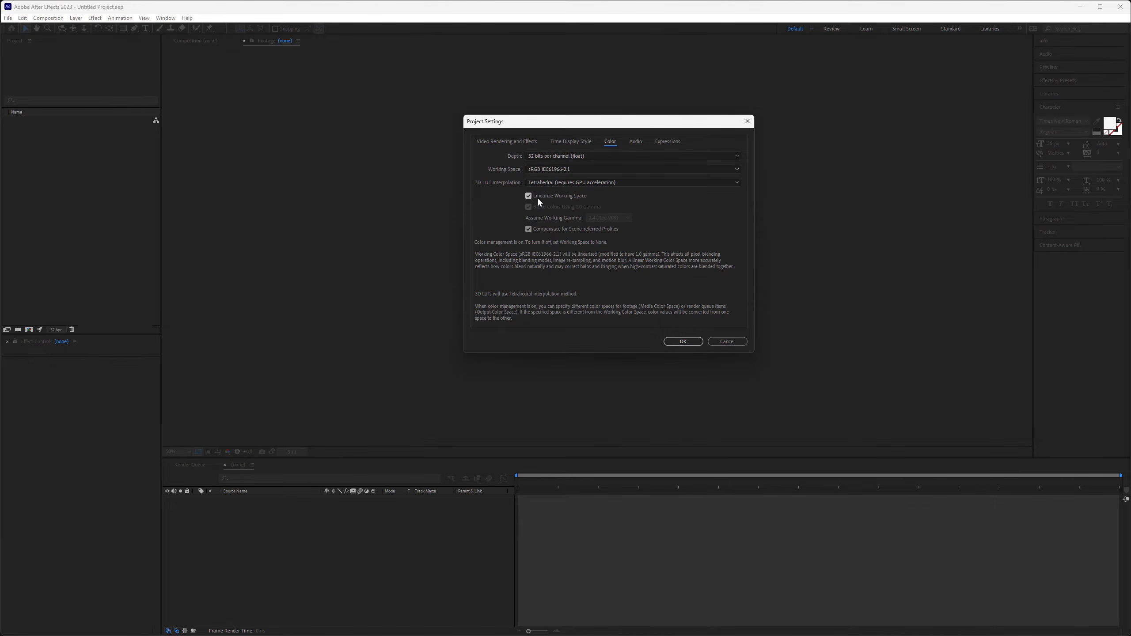
pyautogui.click(683, 341)
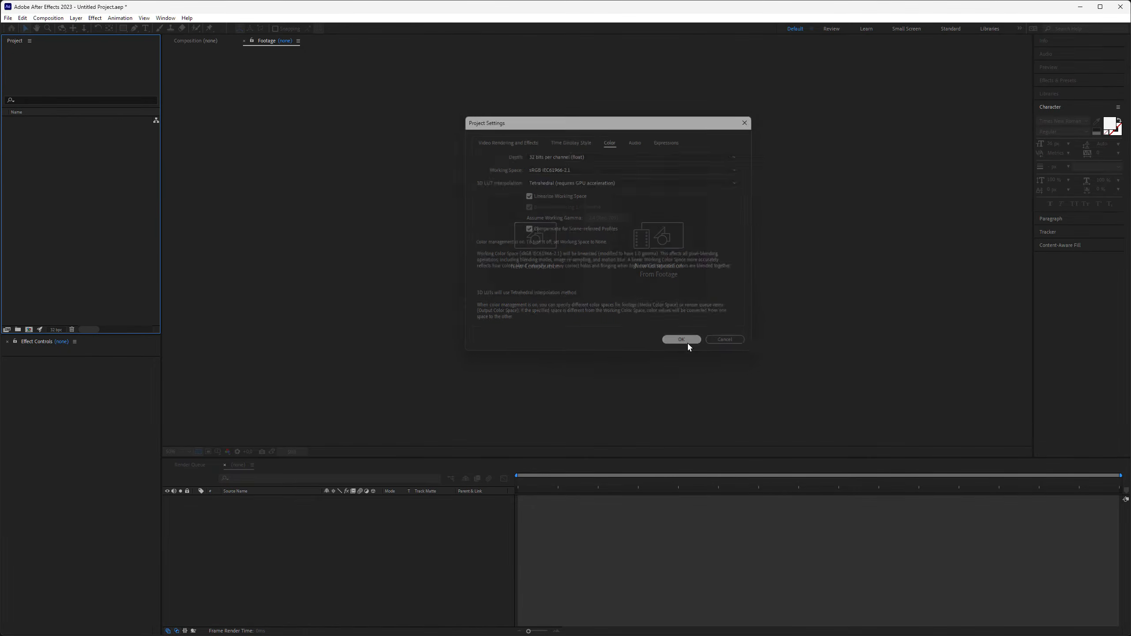
# - Import the LBSh, LRef and Main EXR files from the Construct_Tut_01 render folder as footage
pyautogui.doubleClick(99, 190)
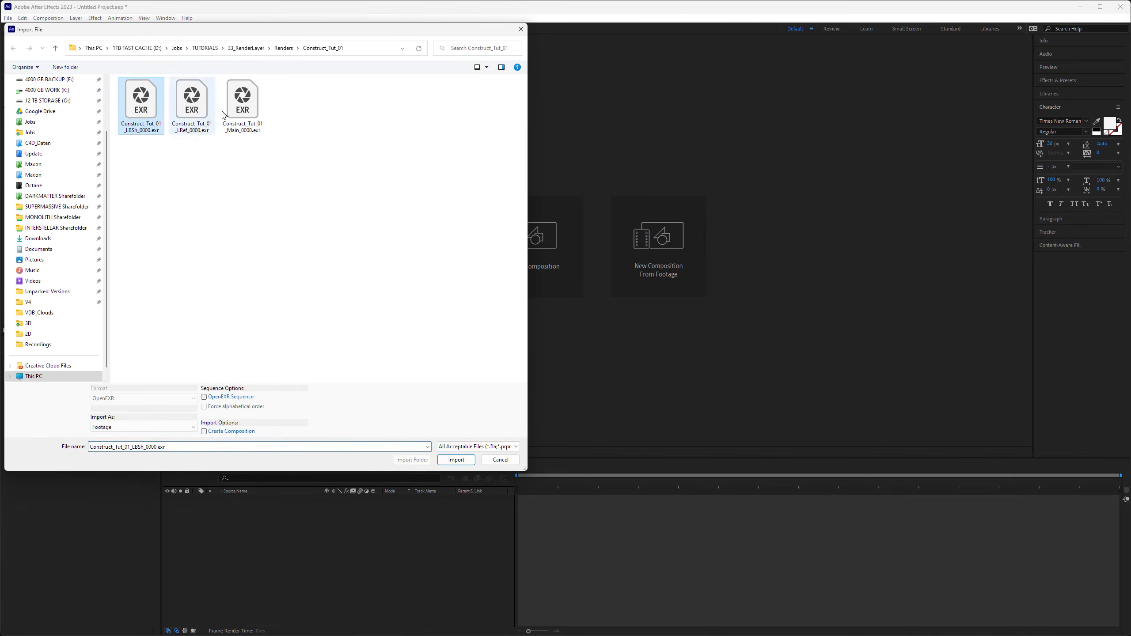
pyautogui.keyDown('ctrl'); pyautogui.click(192, 106); pyautogui.keyUp('ctrl')
pyautogui.click(459, 460)
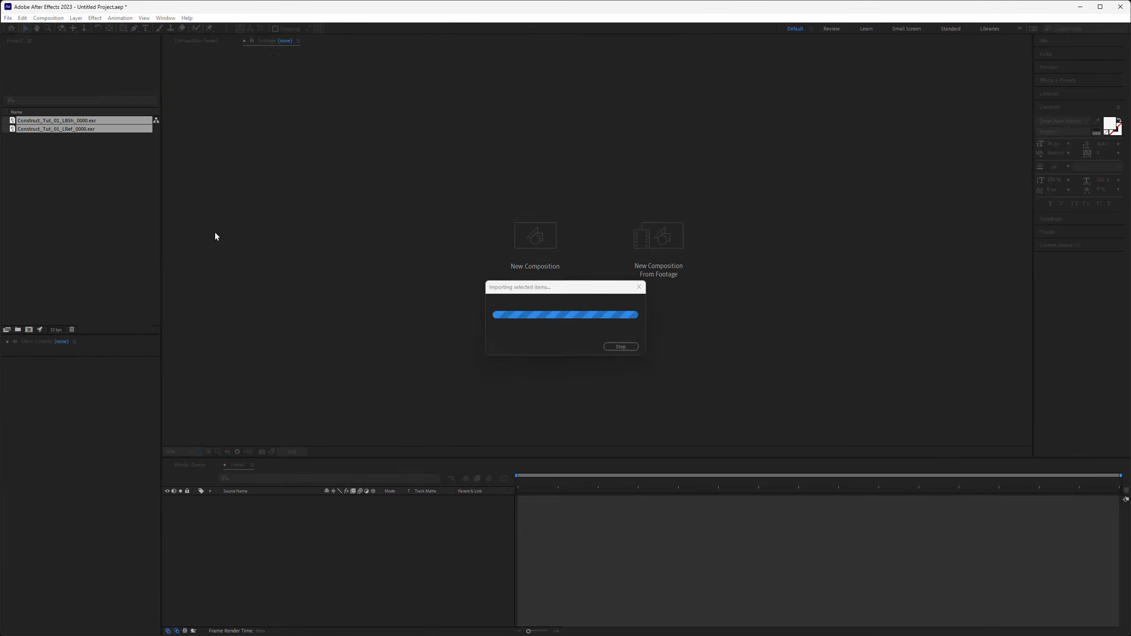
pyautogui.click(107, 195)
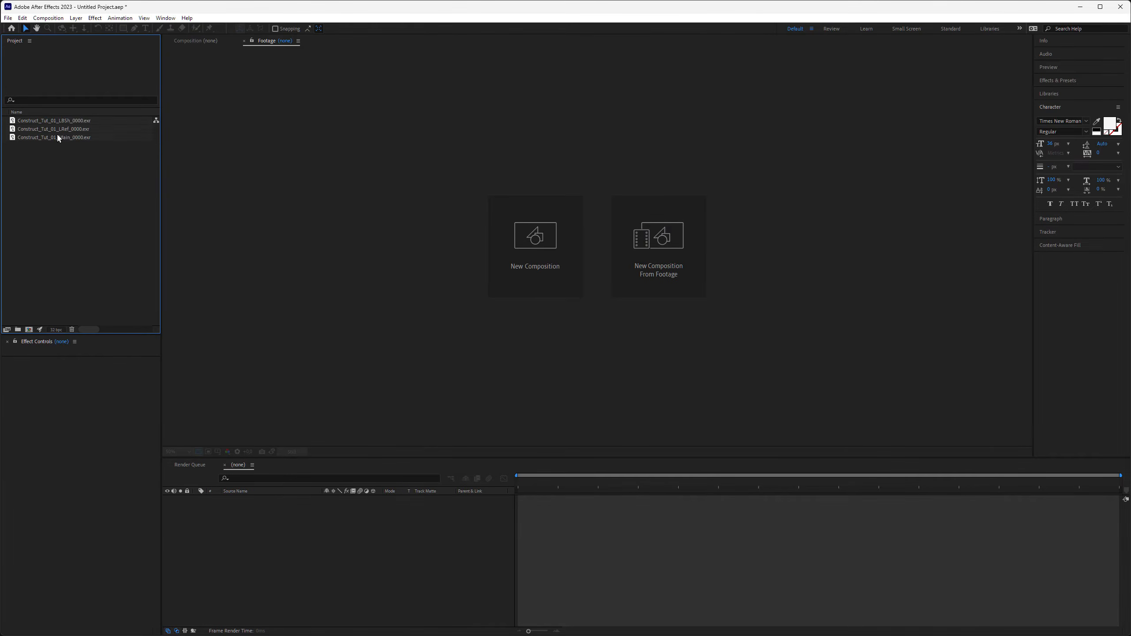
# - Show Construct_Tut_01_Main_0000.exr in the footage viewer and interpret its alpha as Straight - Unmatted
pyautogui.moveTo(58, 136); pyautogui.dragTo(540, 156)
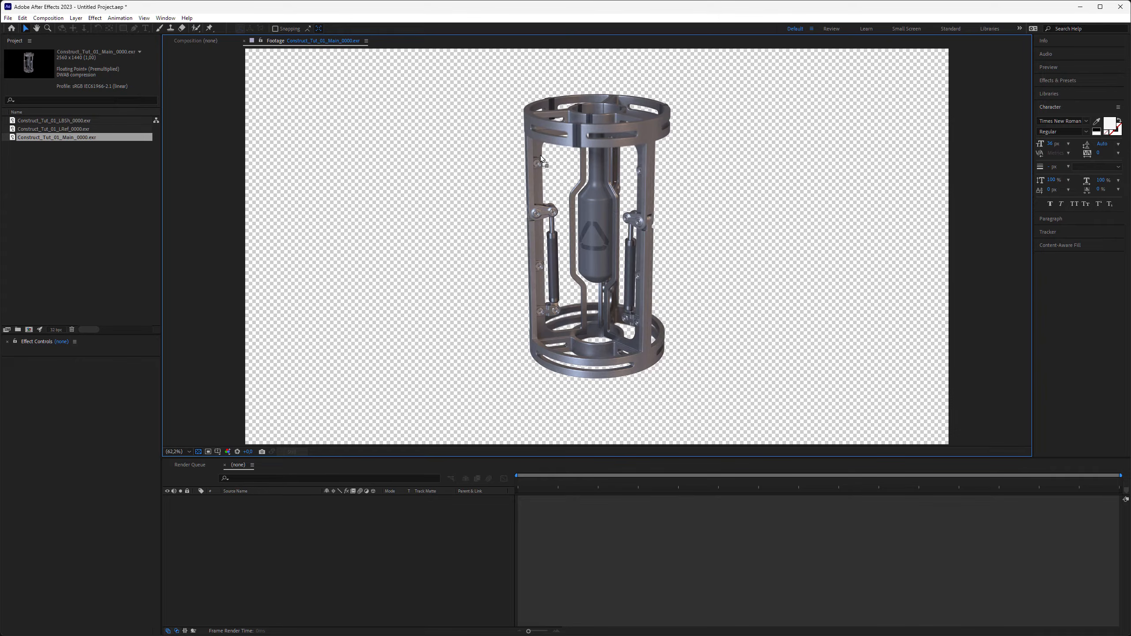
pyautogui.rightClick(69, 139)
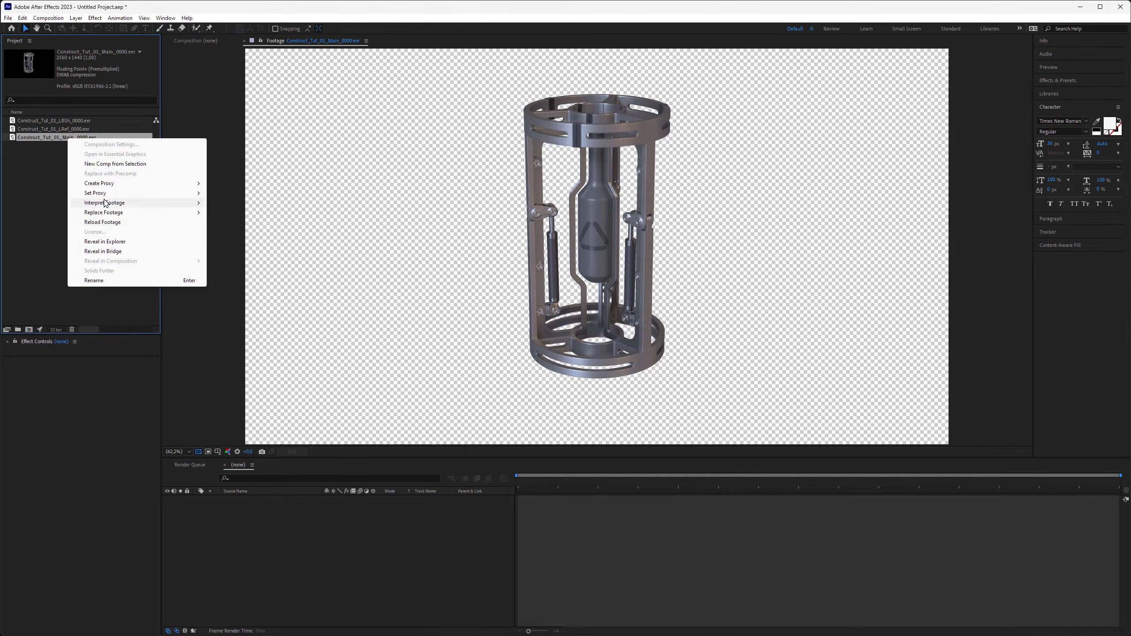
pyautogui.moveTo(106, 204)
pyautogui.click(229, 203)
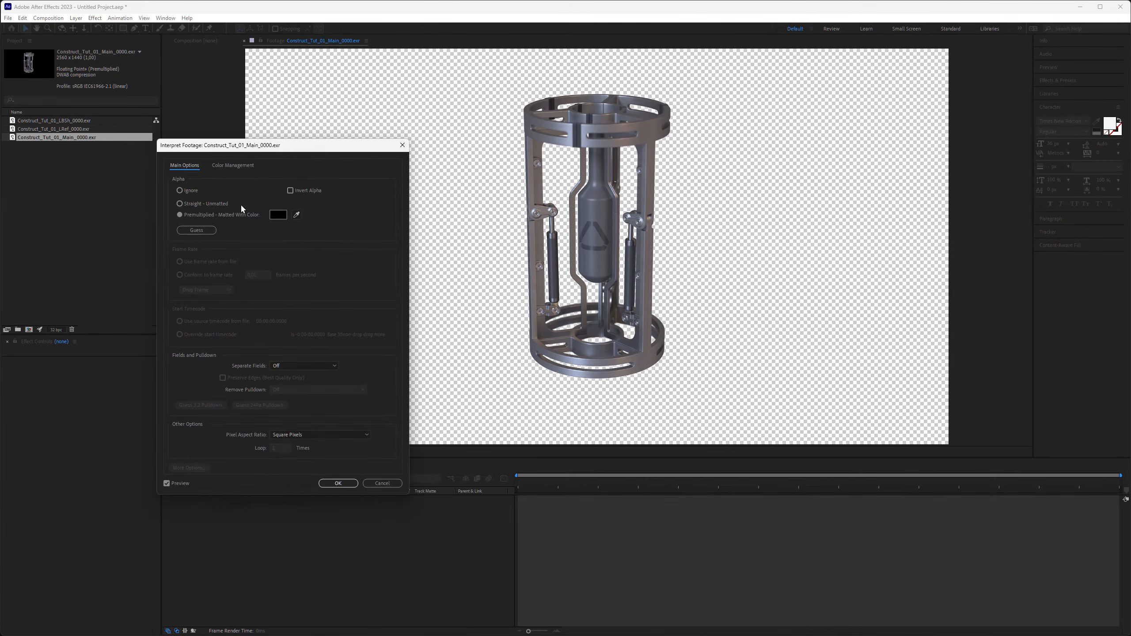
pyautogui.click(180, 204)
pyautogui.click(335, 483)
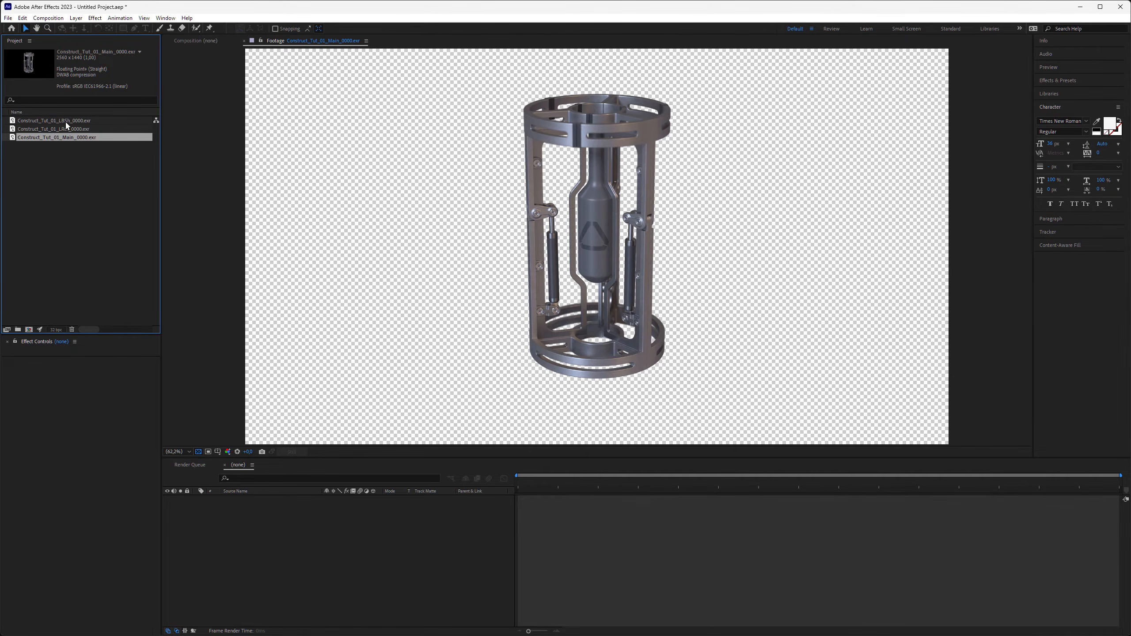
# - Remember the Main EXR's footage interpretation and apply it to the LBSh and LRef EXR files
pyautogui.rightClick(66, 137)
pyautogui.moveTo(107, 200)
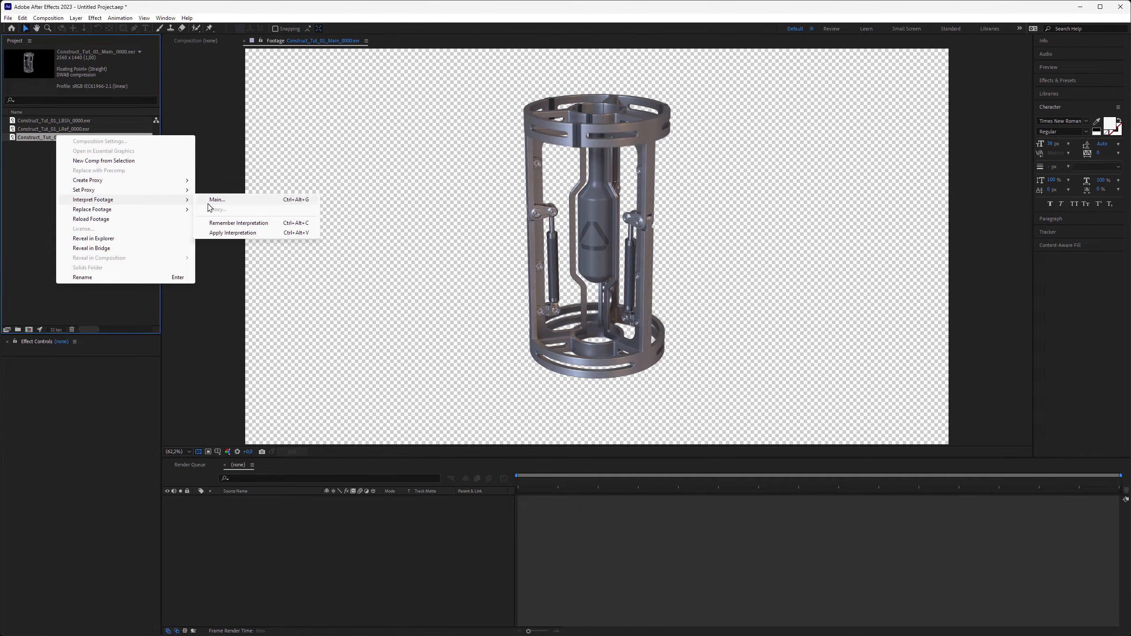
pyautogui.click(222, 223)
pyautogui.click(77, 129)
pyautogui.keyDown('shift'); pyautogui.click(76, 121); pyautogui.keyUp('shift')
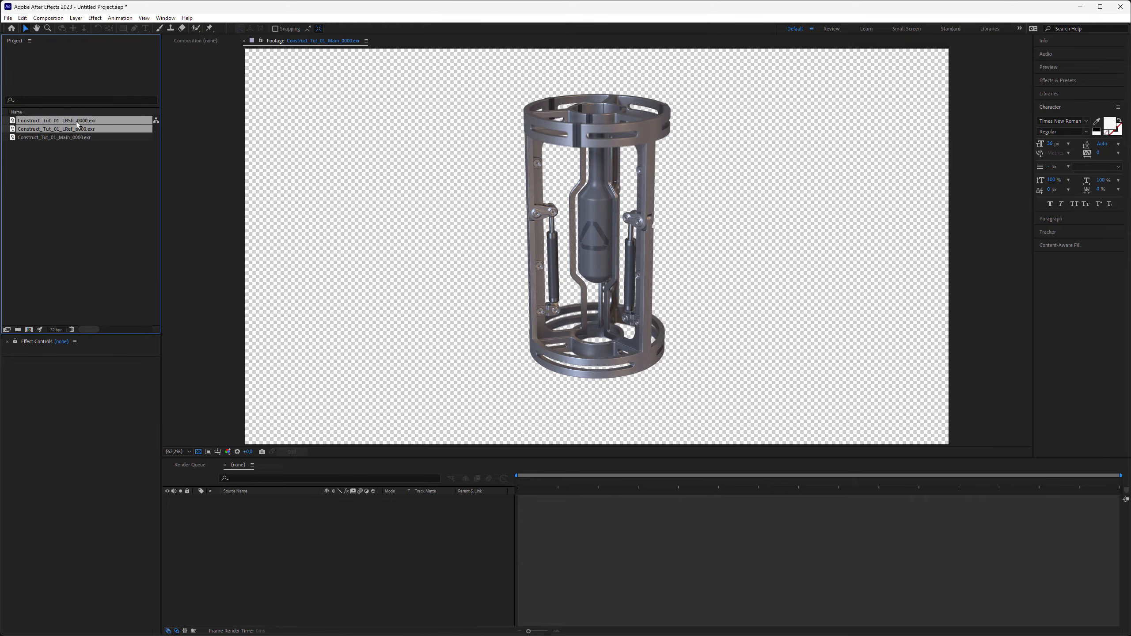
pyautogui.rightClick(76, 125)
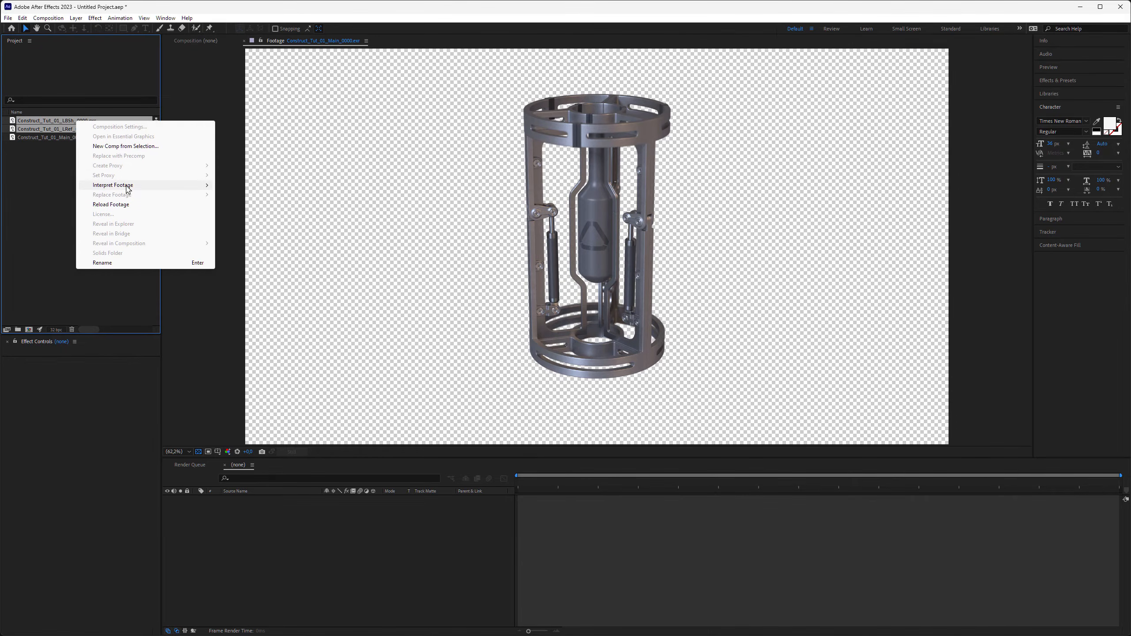
pyautogui.moveTo(133, 184)
pyautogui.click(268, 218)
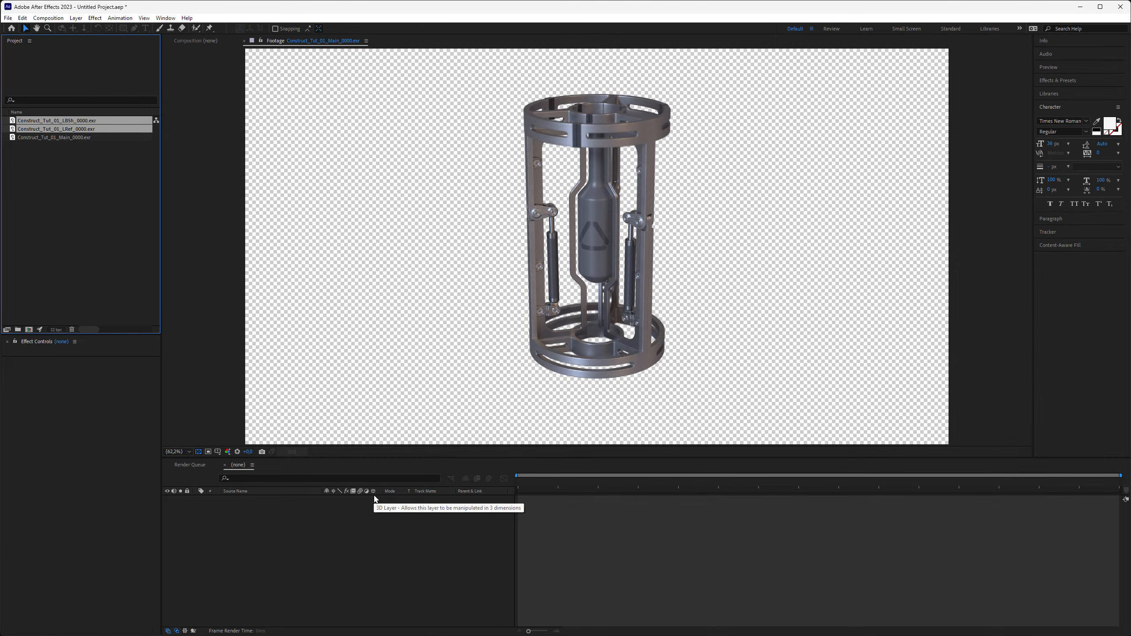
# - Create a composition from Construct_Tut_01_Main_0000.exr and add a 2560 x 1440 px black solid to it
pyautogui.click(45, 138)
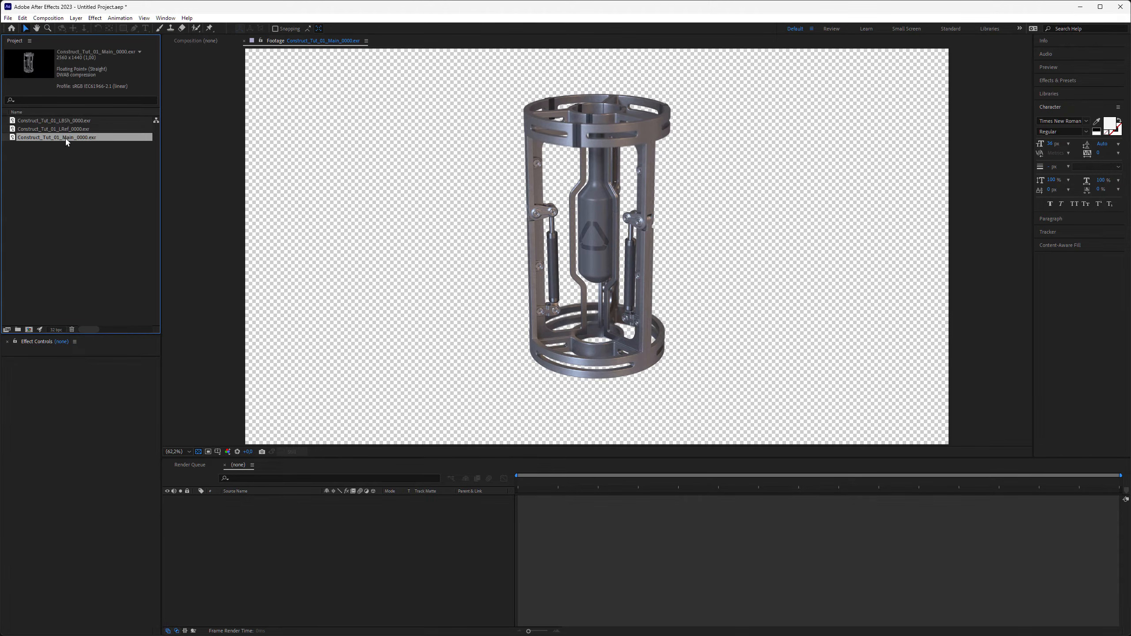
pyautogui.click(28, 328)
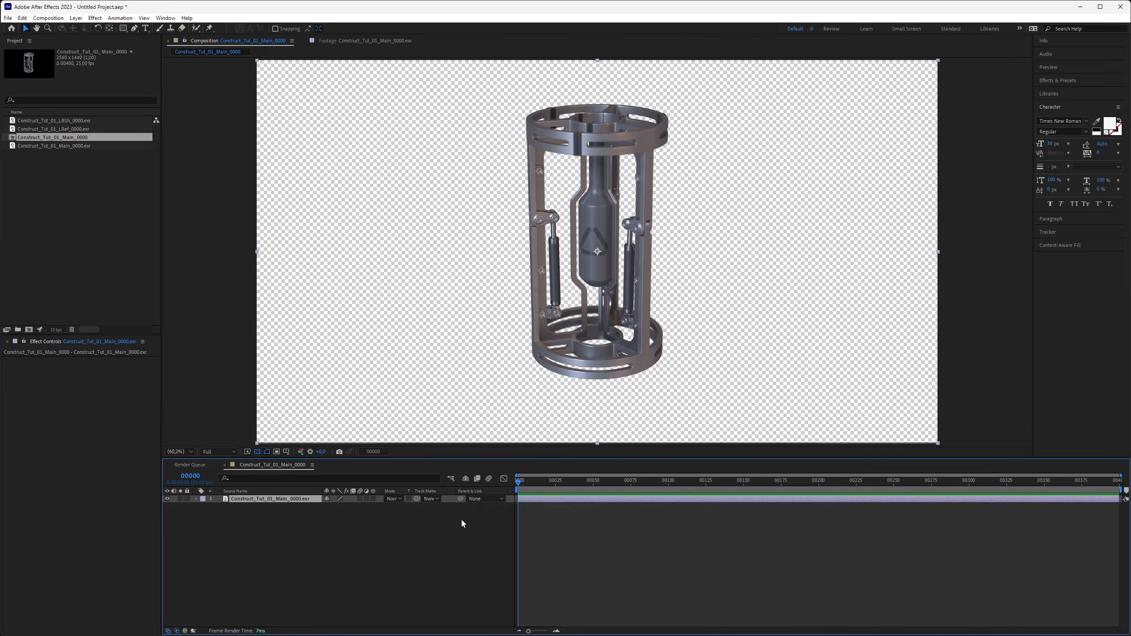
pyautogui.click(78, 19)
pyautogui.moveTo(133, 28)
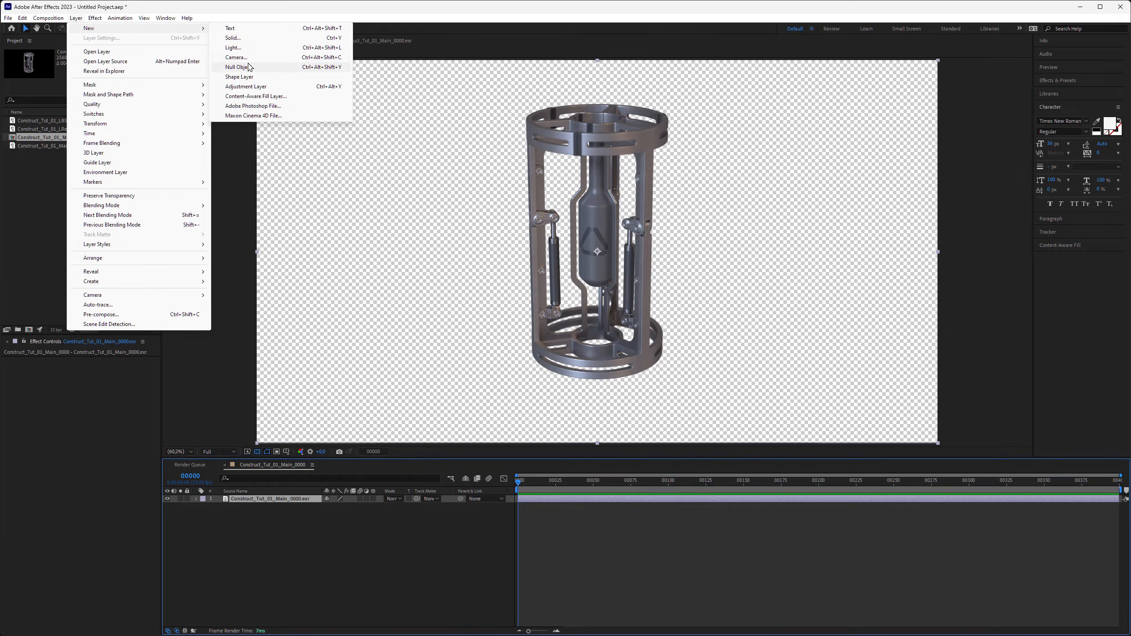
pyautogui.click(233, 38)
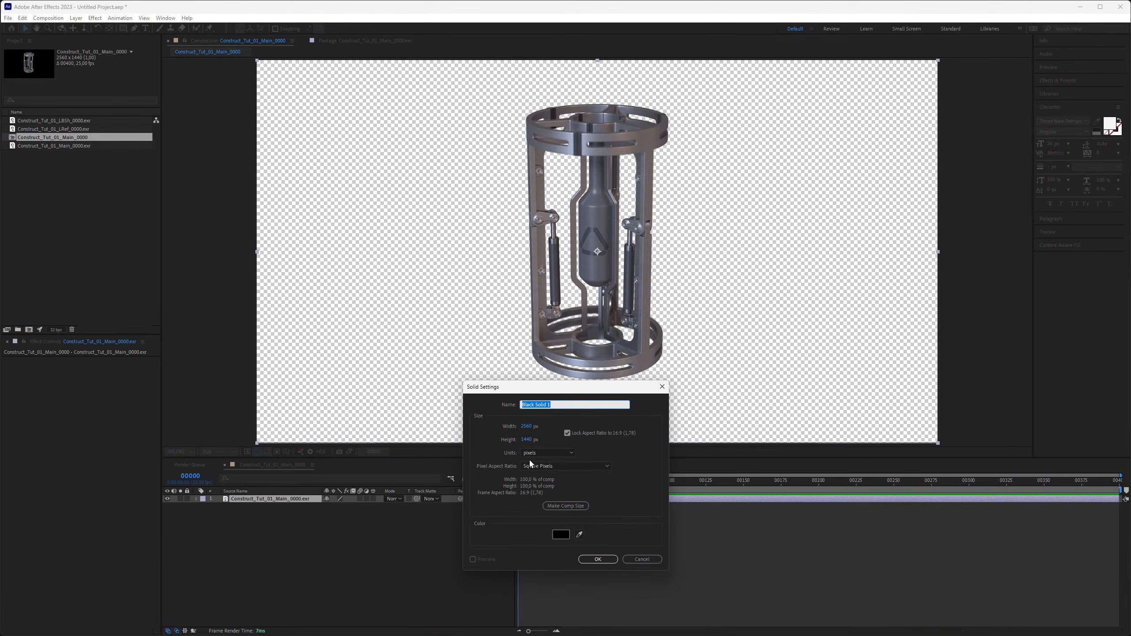
pyautogui.click(596, 560)
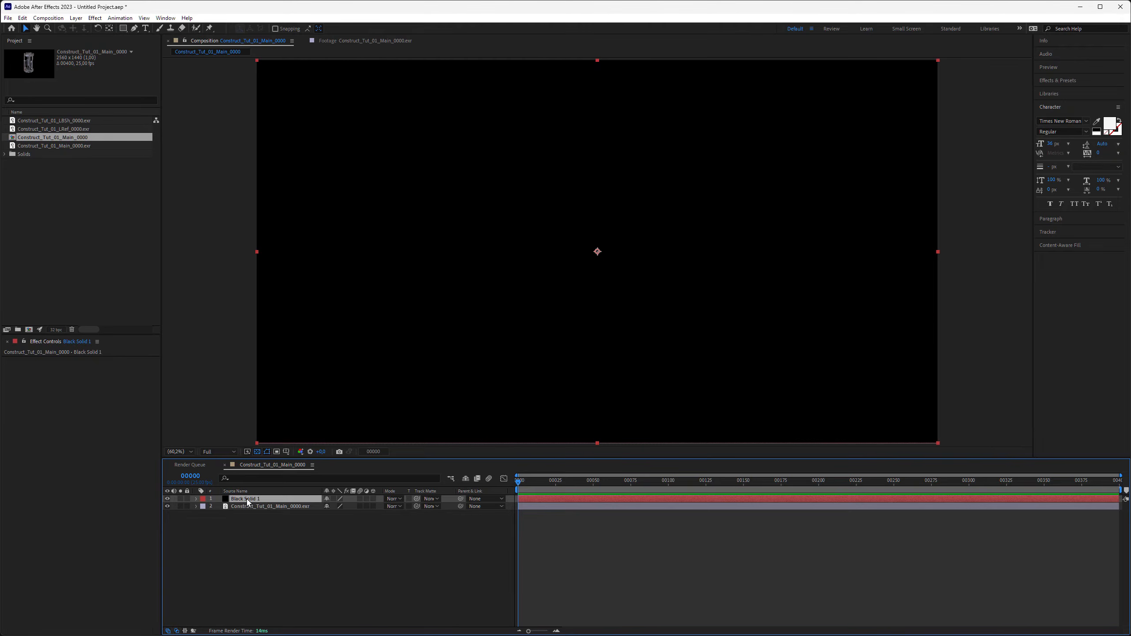
# - Place the black solid beneath the Main EXR layer and apply a Tint effect that maps its black to white
pyautogui.moveTo(244, 498); pyautogui.dragTo(247, 517)
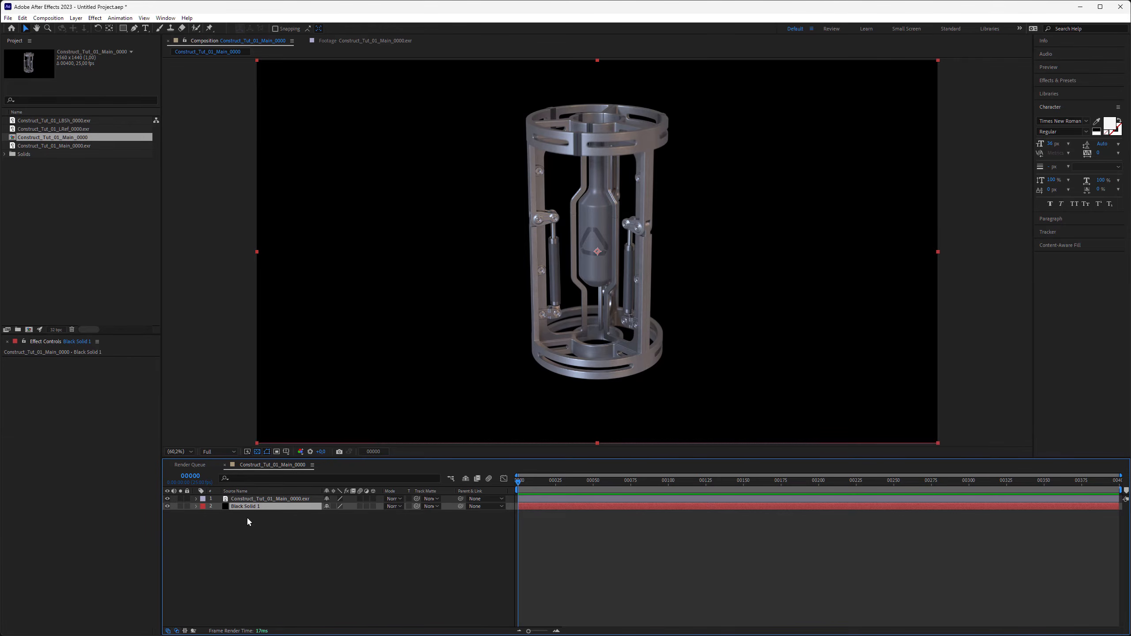
pyautogui.hotkey('ctrl', 'space')
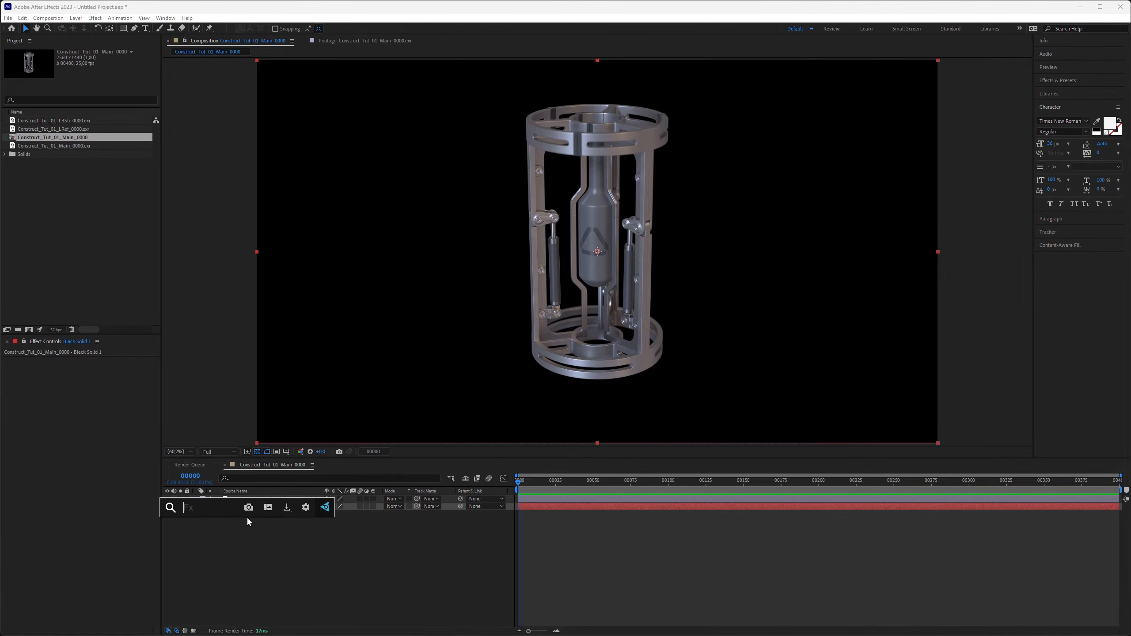
pyautogui.write('tint')
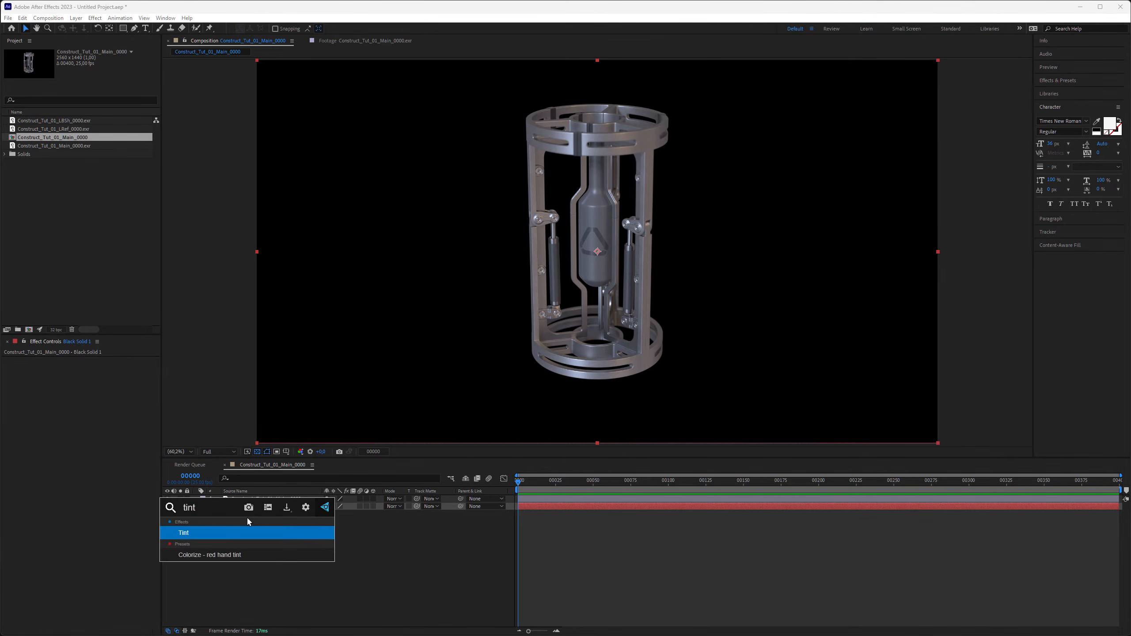
pyautogui.press('Return')
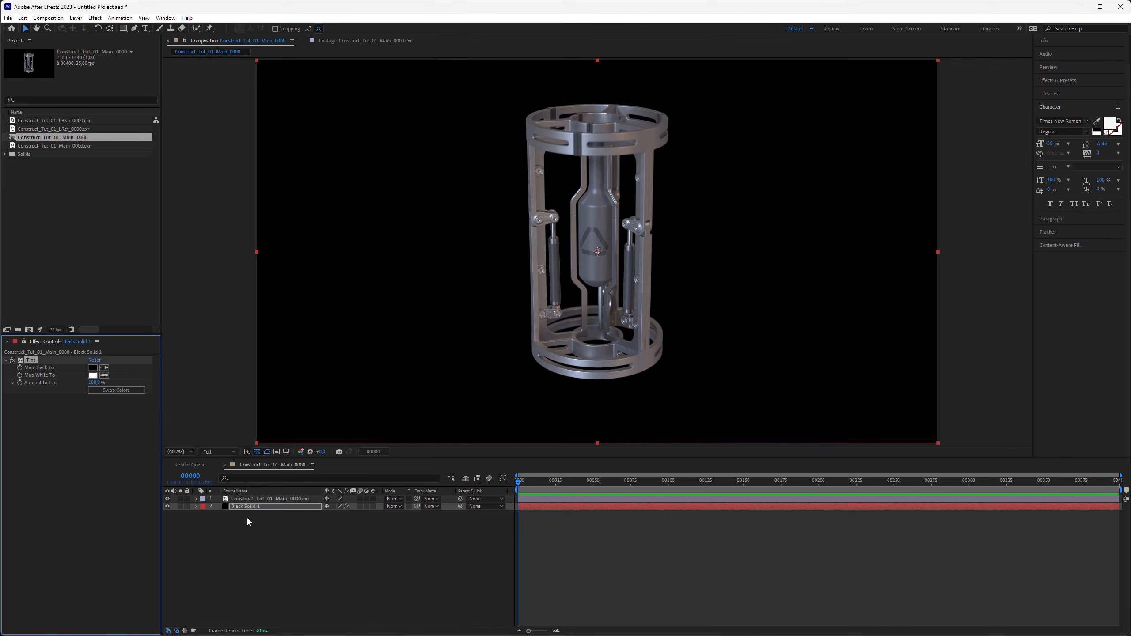
pyautogui.click(104, 368)
pyautogui.click(93, 375)
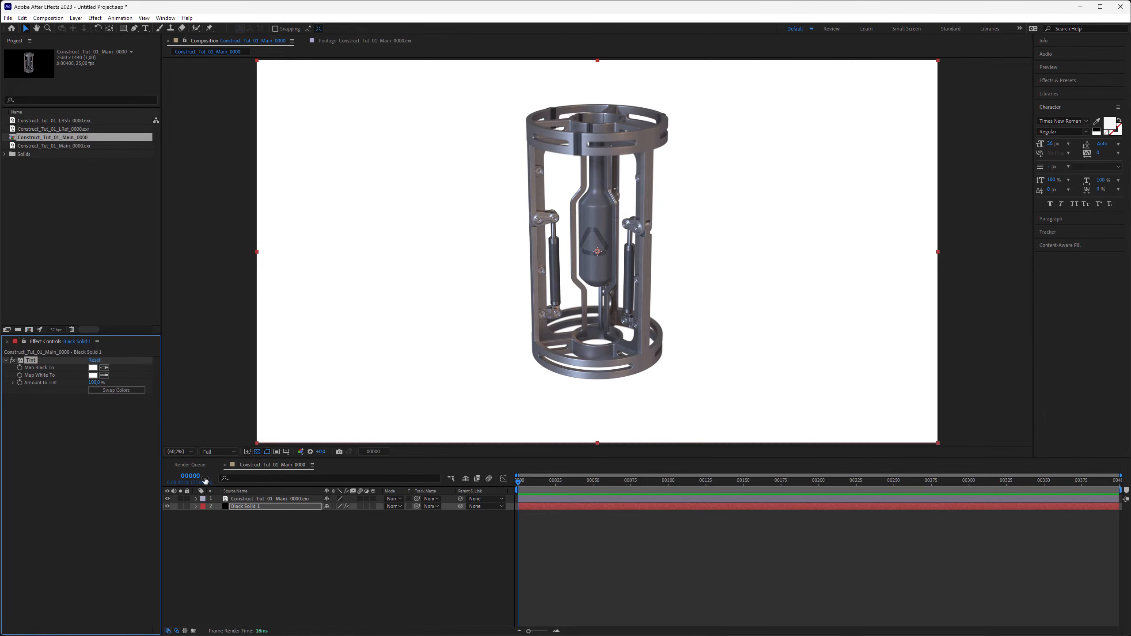
# - Inspect the LRef and LBSh EXR files in the footage viewer and return to the composition
pyautogui.doubleClick(68, 128)
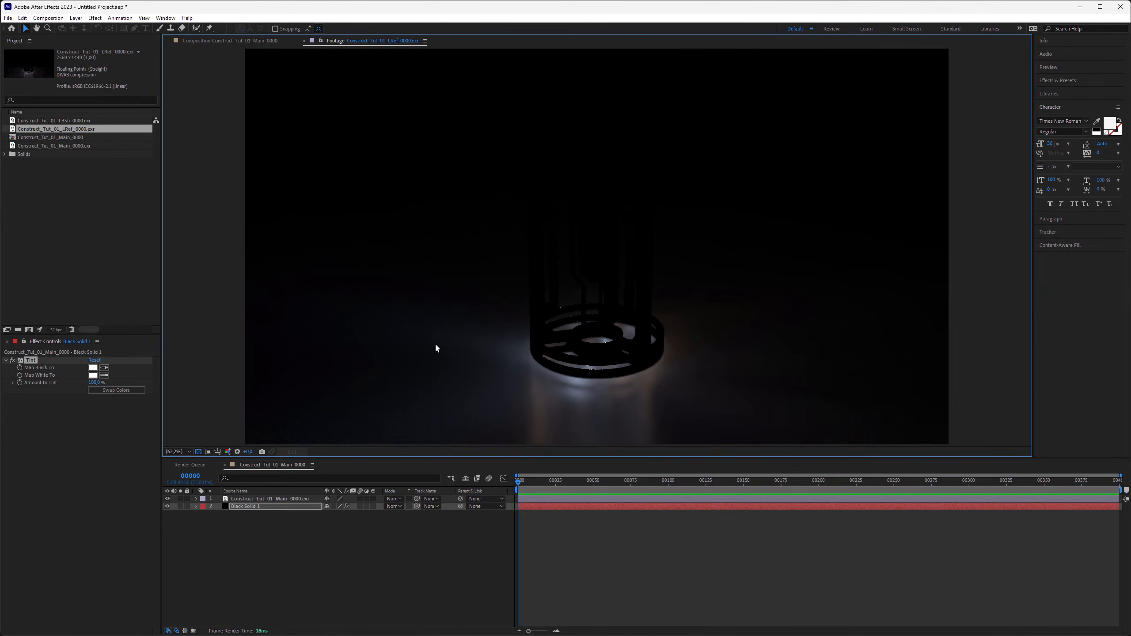
pyautogui.doubleClick(50, 121)
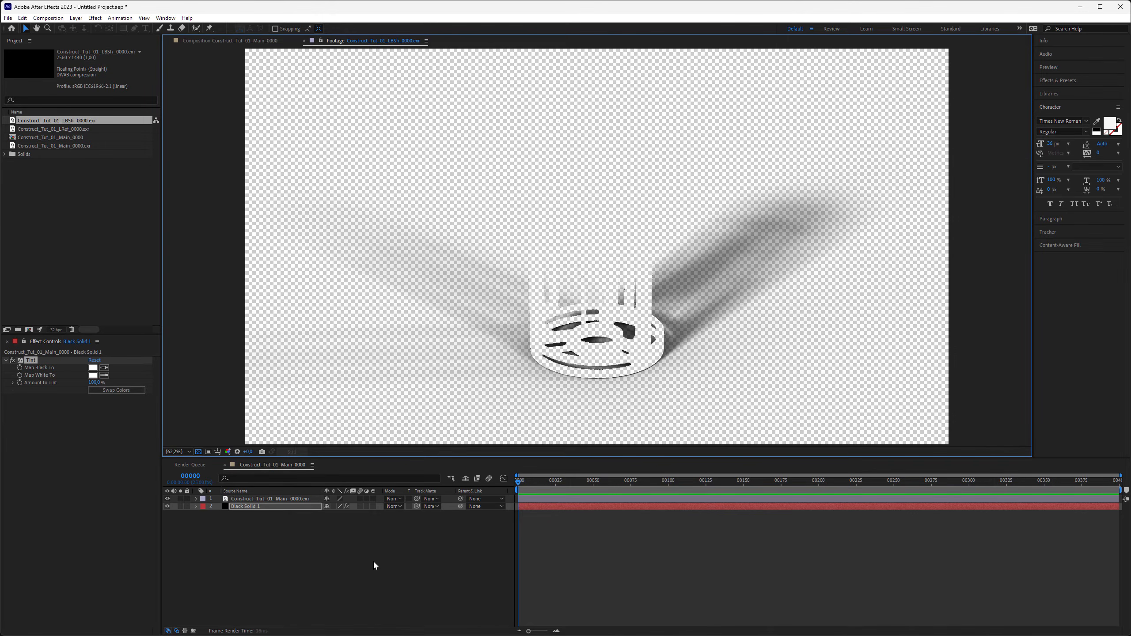
pyautogui.click(304, 40)
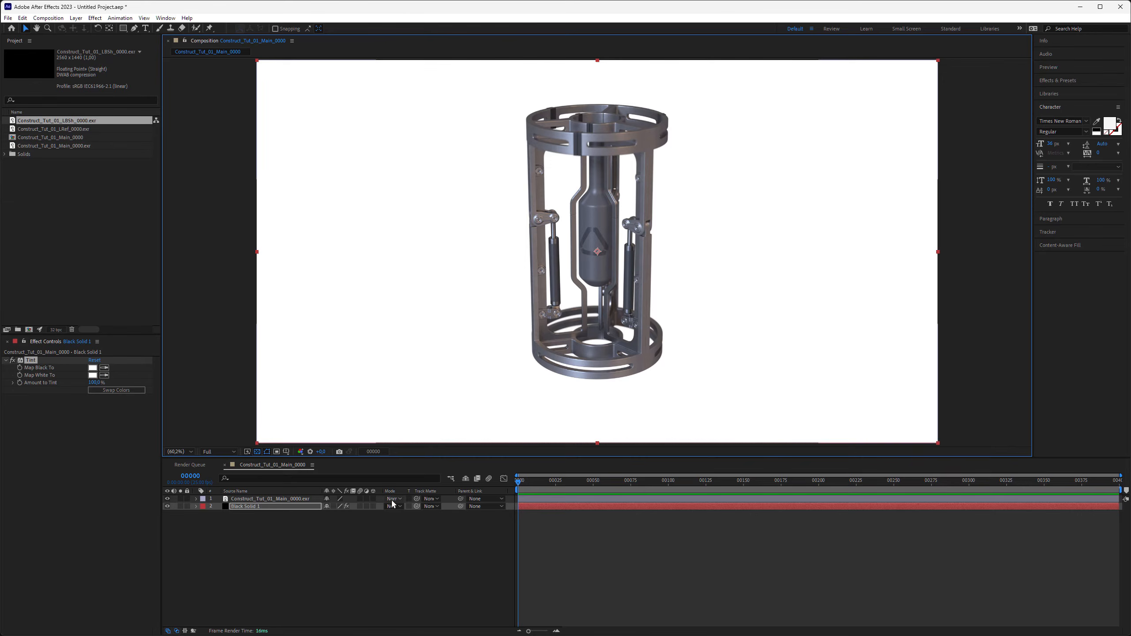
# - Add Construct_Tut_01_LBSh_0000.exr between the Main layer and the solid, and reveal its Opacity property
pyautogui.moveTo(36, 122); pyautogui.dragTo(265, 503)
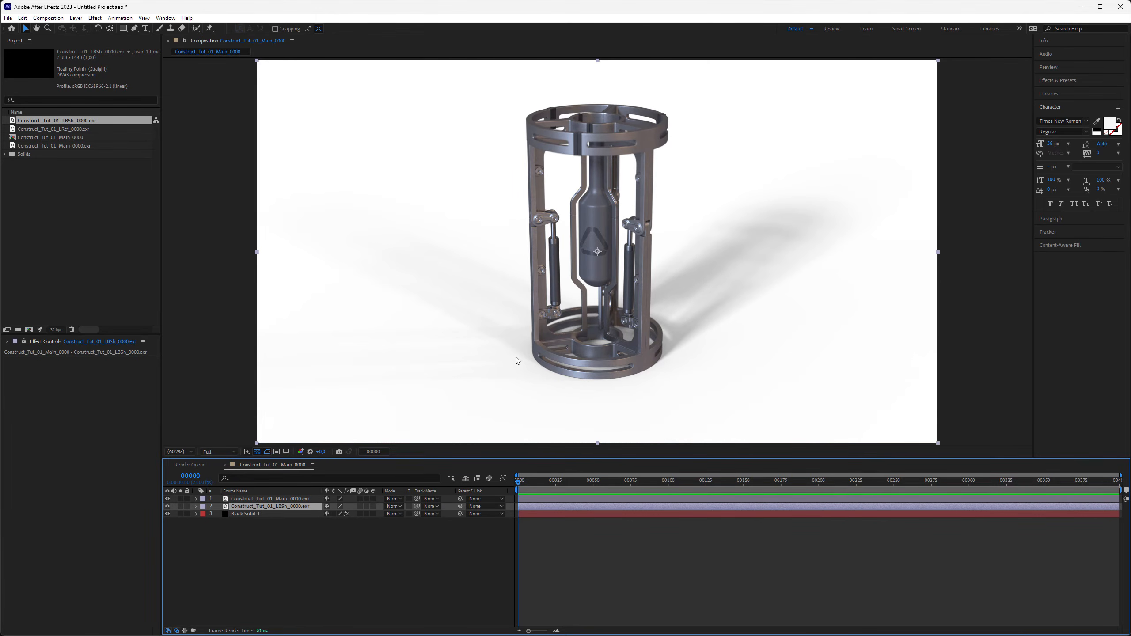
pyautogui.press('t')
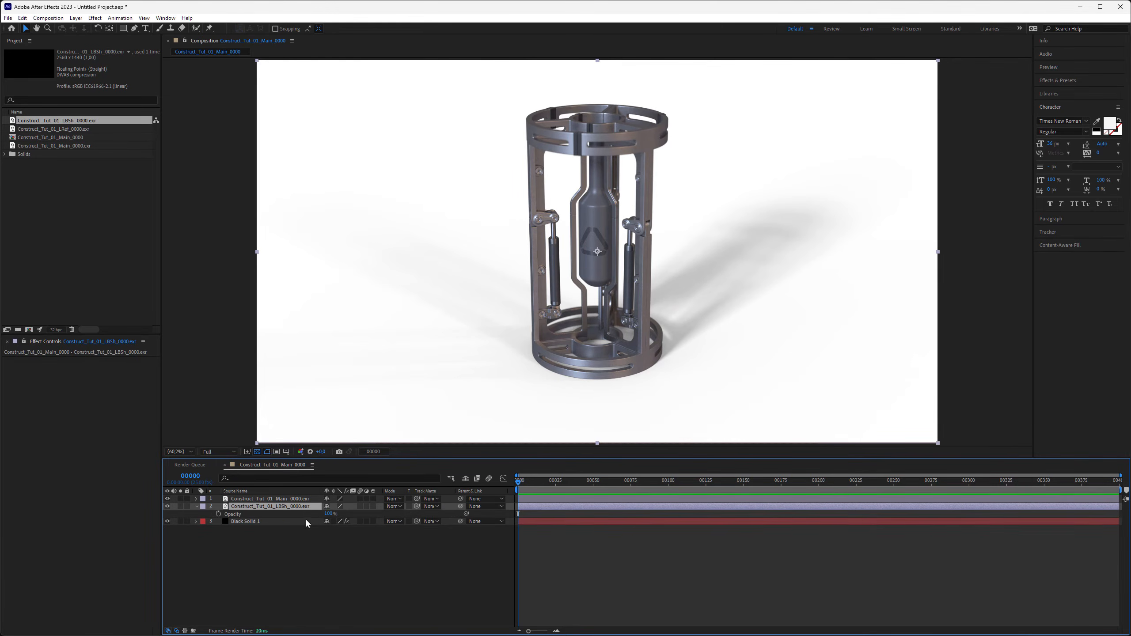
pyautogui.moveTo(329, 514)
pyautogui.mouseDown()
pyautogui.moveTo(309, 514)
pyautogui.moveTo(337, 513)
pyautogui.mouseUp()
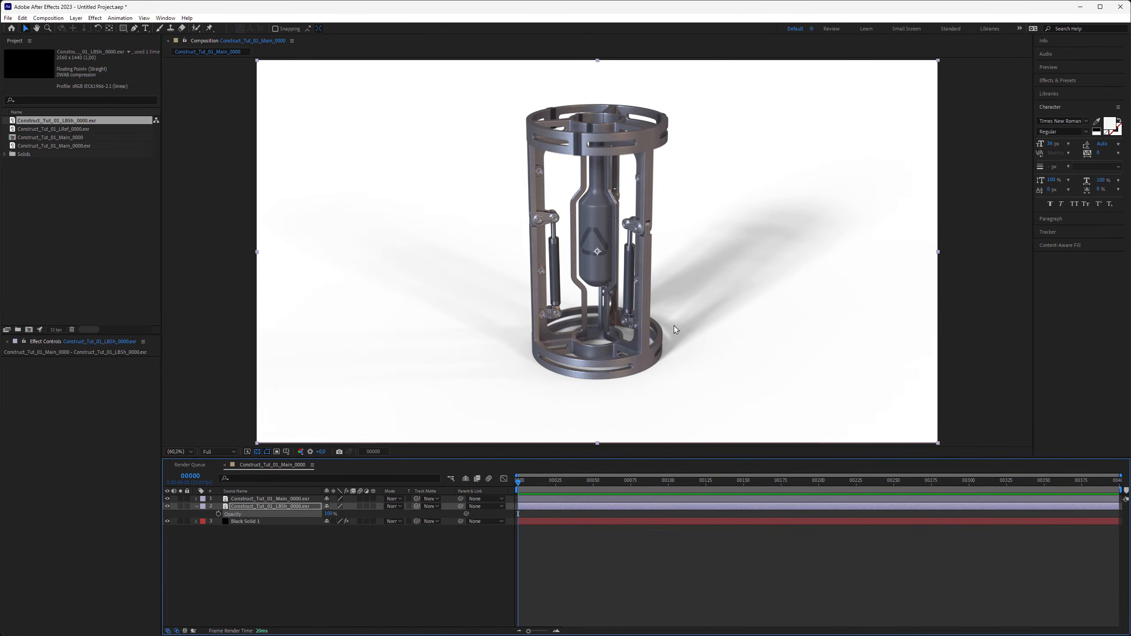
pyautogui.click(344, 571)
# - Try strengthening the LBSh shadow with a Curves effect by raising its Alpha curve, and remove the effect
pyautogui.click(296, 505)
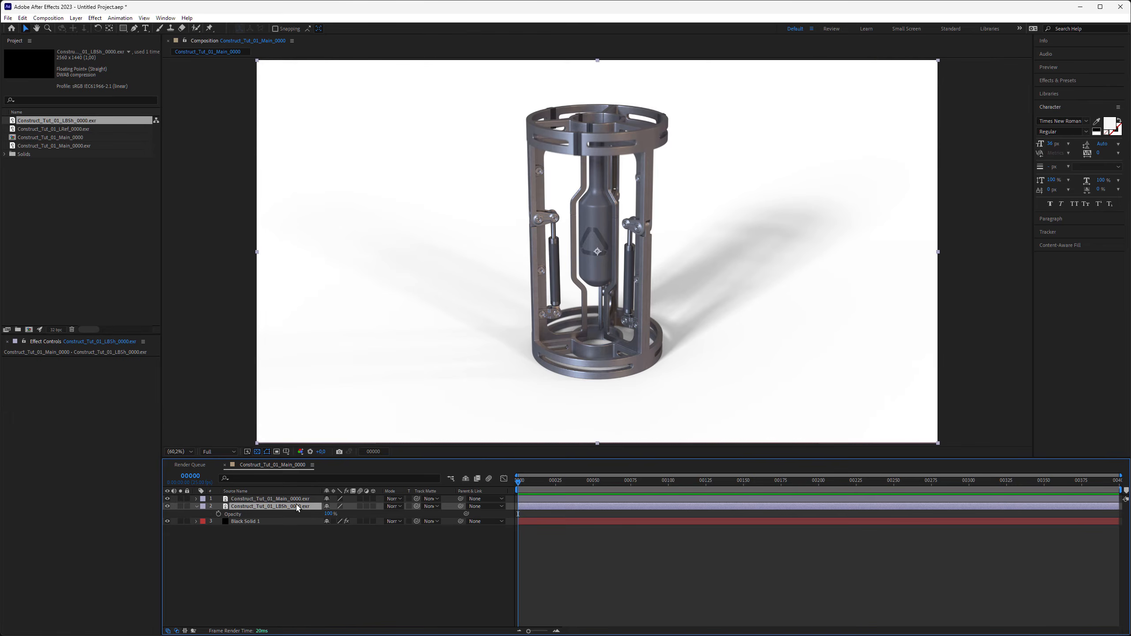
pyautogui.hotkey('ctrl', 'space')
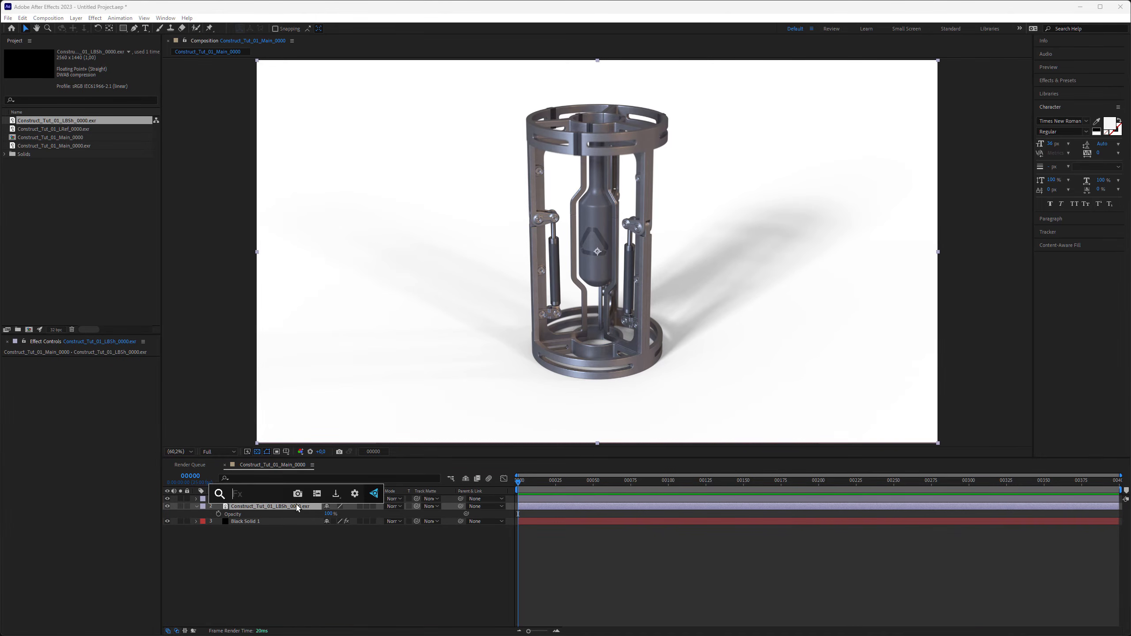
pyautogui.write('cur')
pyautogui.press('Return')
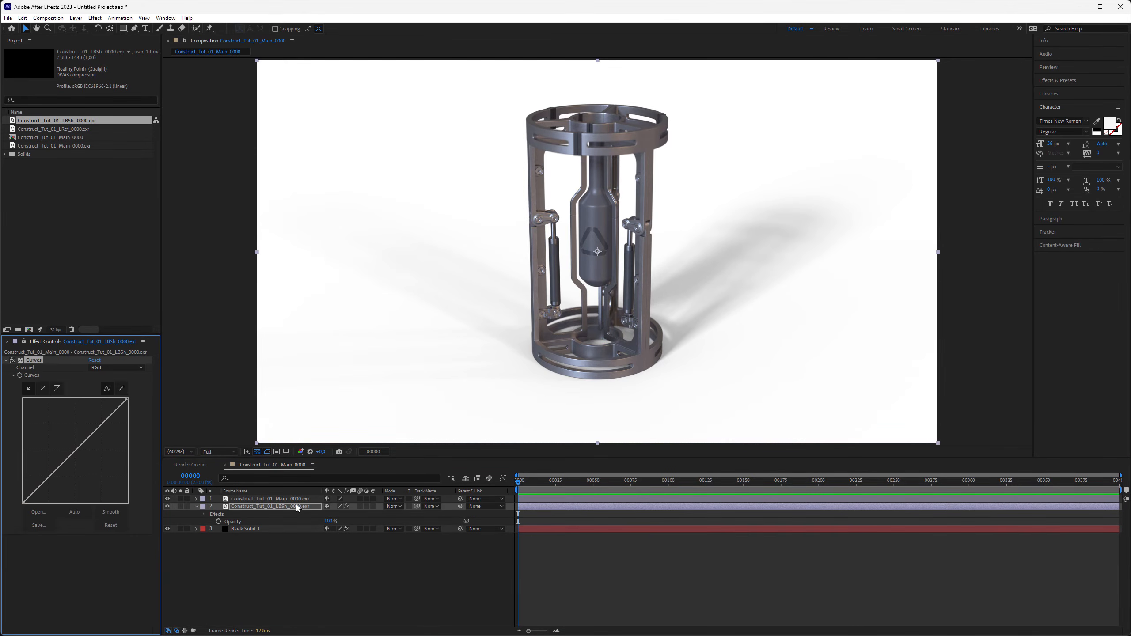
pyautogui.click(114, 366)
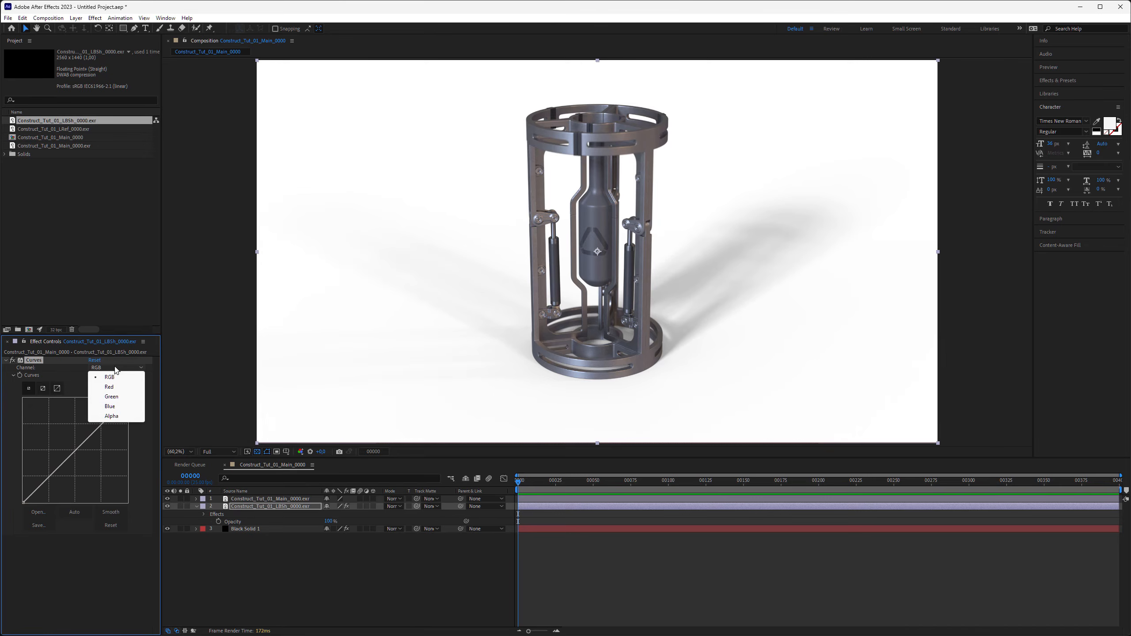
pyautogui.click(119, 415)
pyautogui.moveTo(126, 399); pyautogui.dragTo(102, 398)
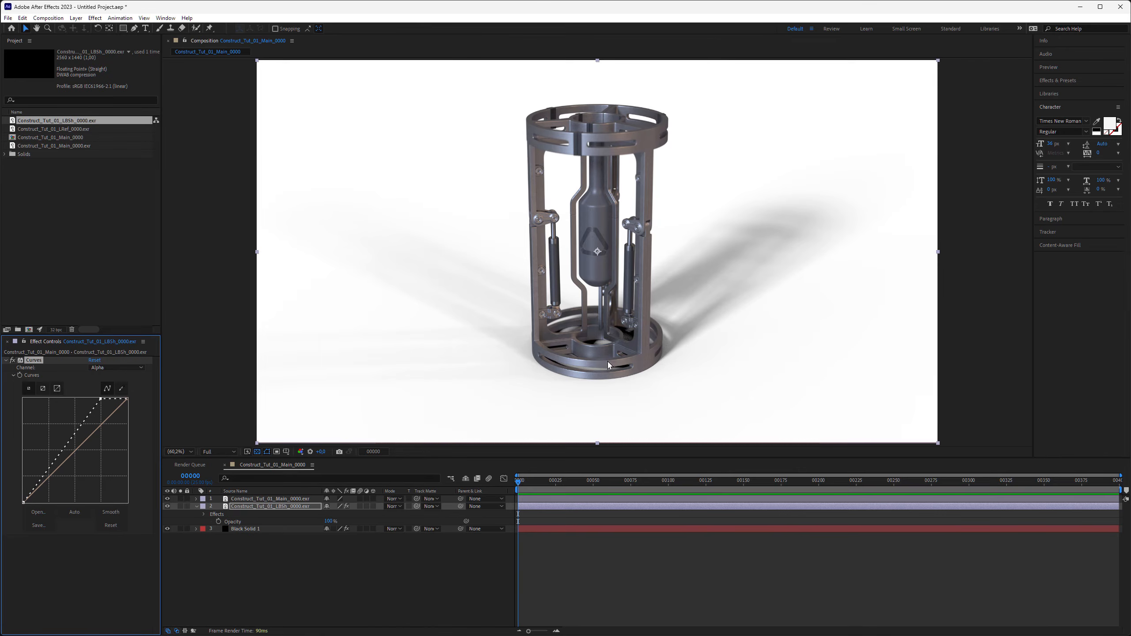
pyautogui.moveTo(100, 398); pyautogui.dragTo(126, 398)
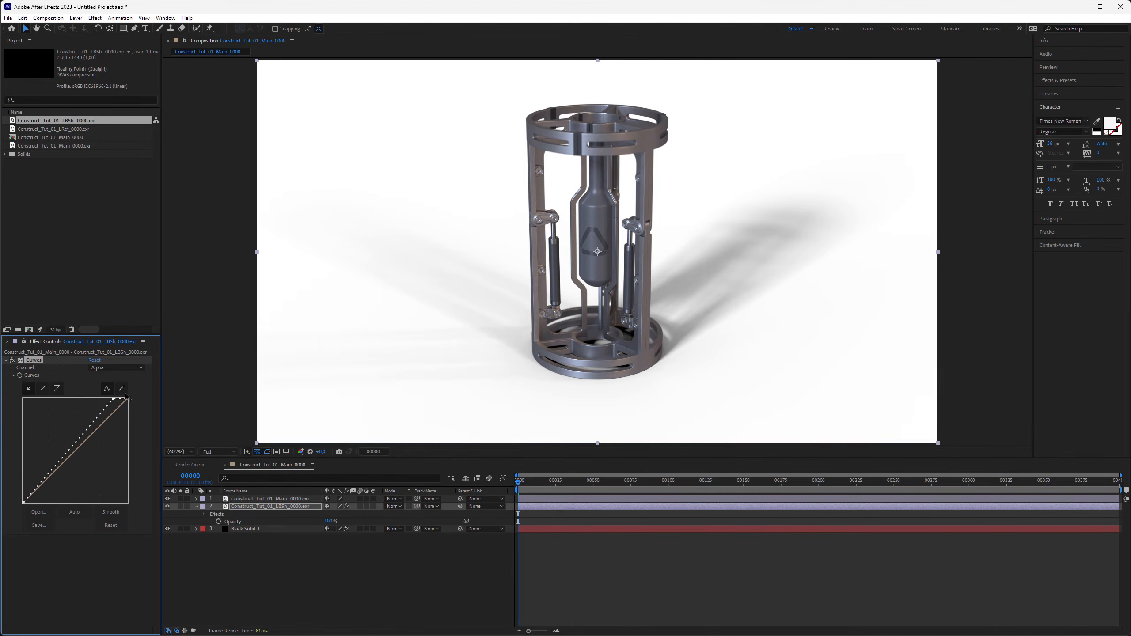
pyautogui.moveTo(76, 449); pyautogui.dragTo(68, 437)
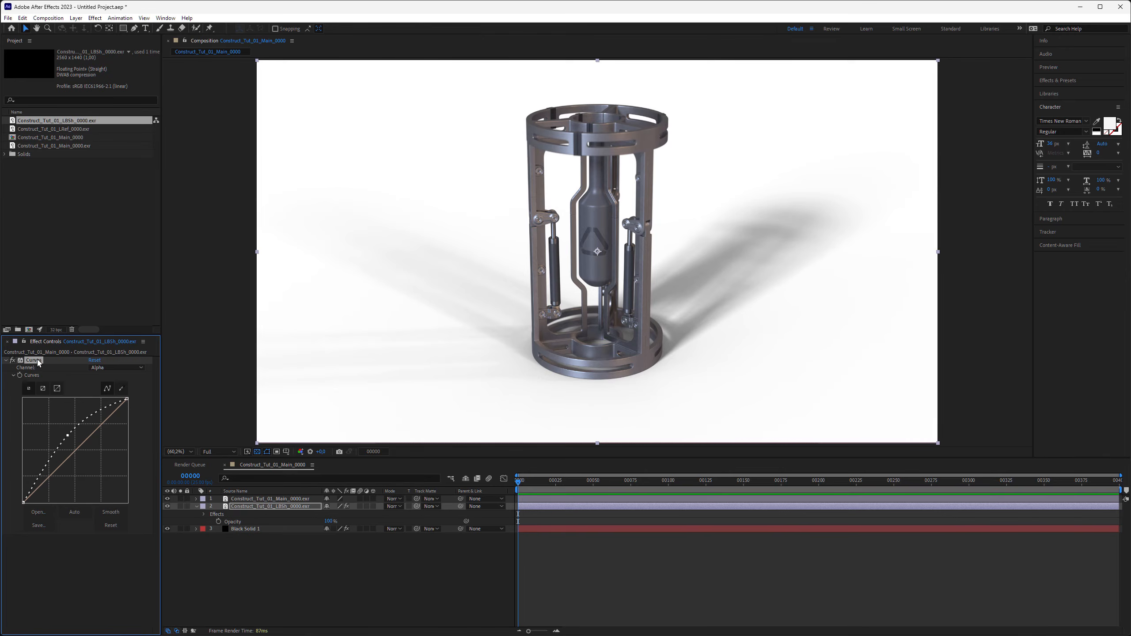
pyautogui.press('Delete')
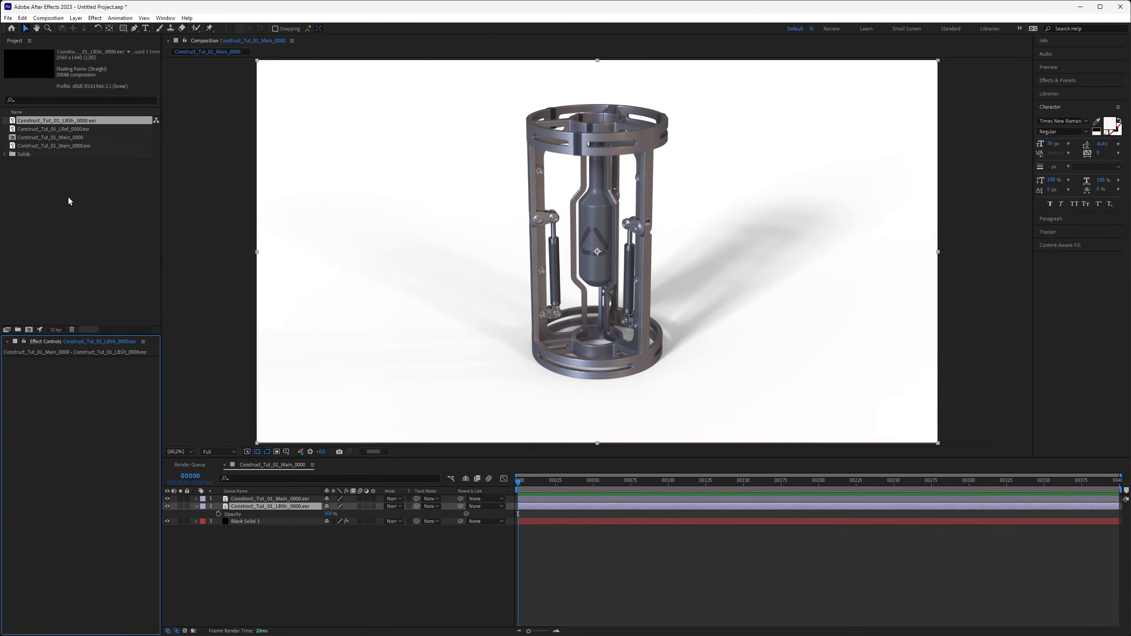
# - Add Construct_Tut_01_LRef_0000.exr between the Main and LBSh layers and set its blending mode to Add
pyautogui.click(66, 128)
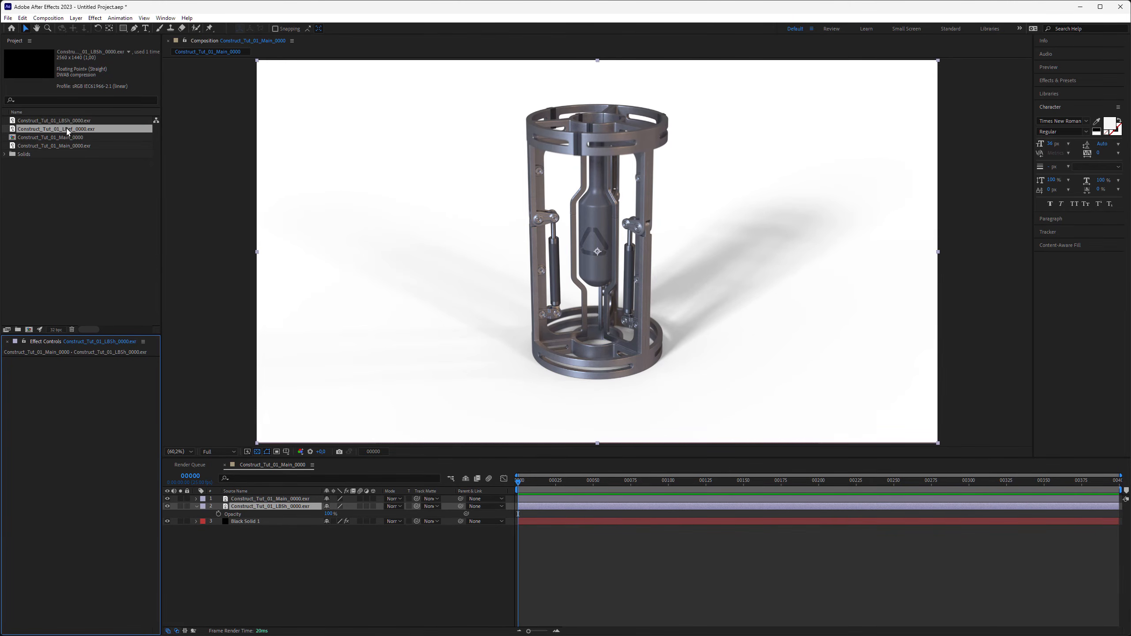
pyautogui.moveTo(66, 129); pyautogui.dragTo(264, 506)
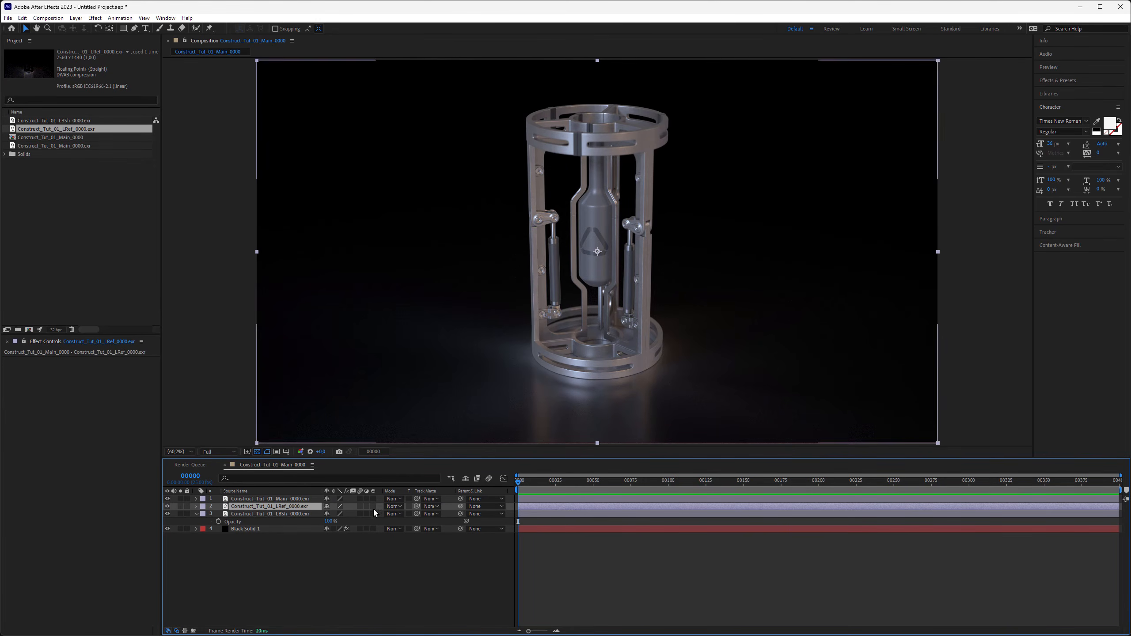
pyautogui.click(390, 506)
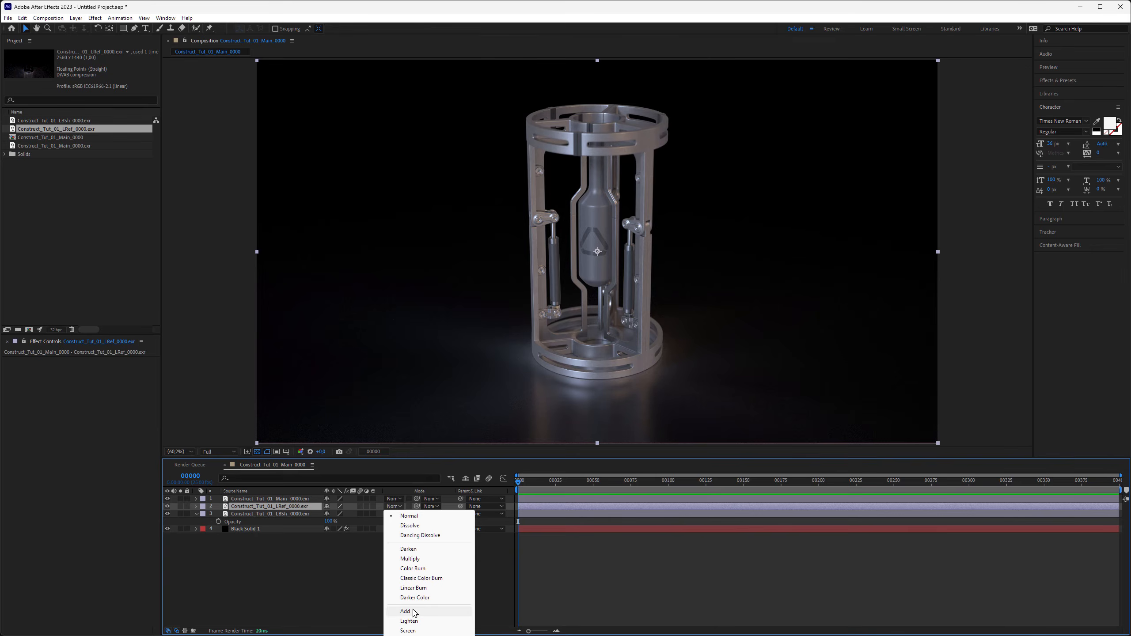
pyautogui.click(405, 611)
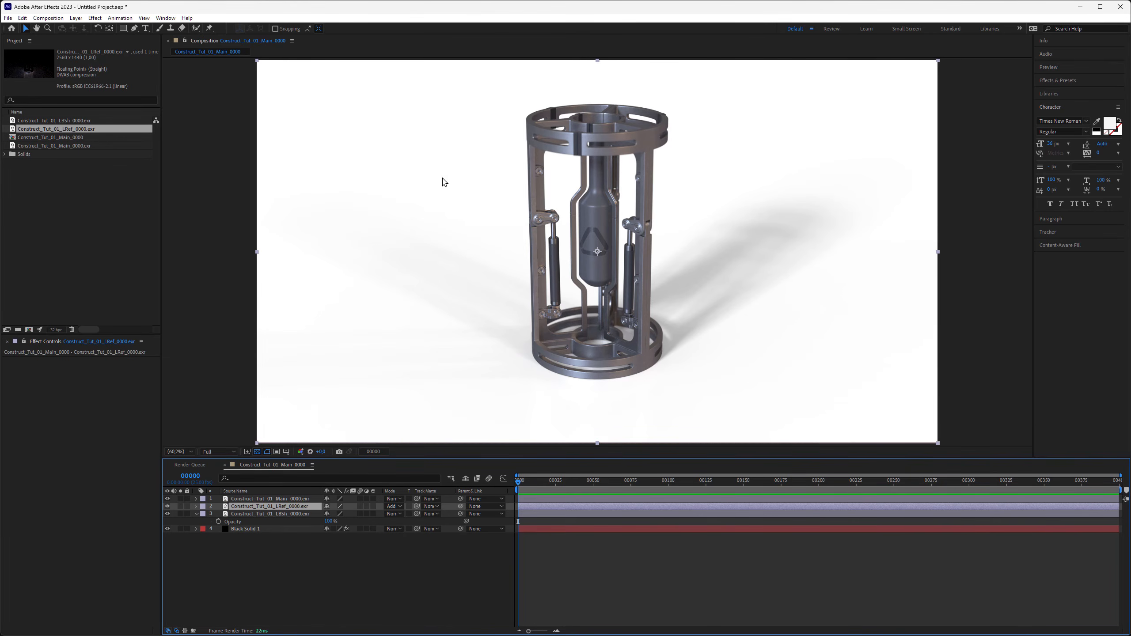
# - Apply a Gradient Ramp effect to the Black Solid 1 layer and swap its start and end colors
pyautogui.click(263, 528)
pyautogui.click(65, 495)
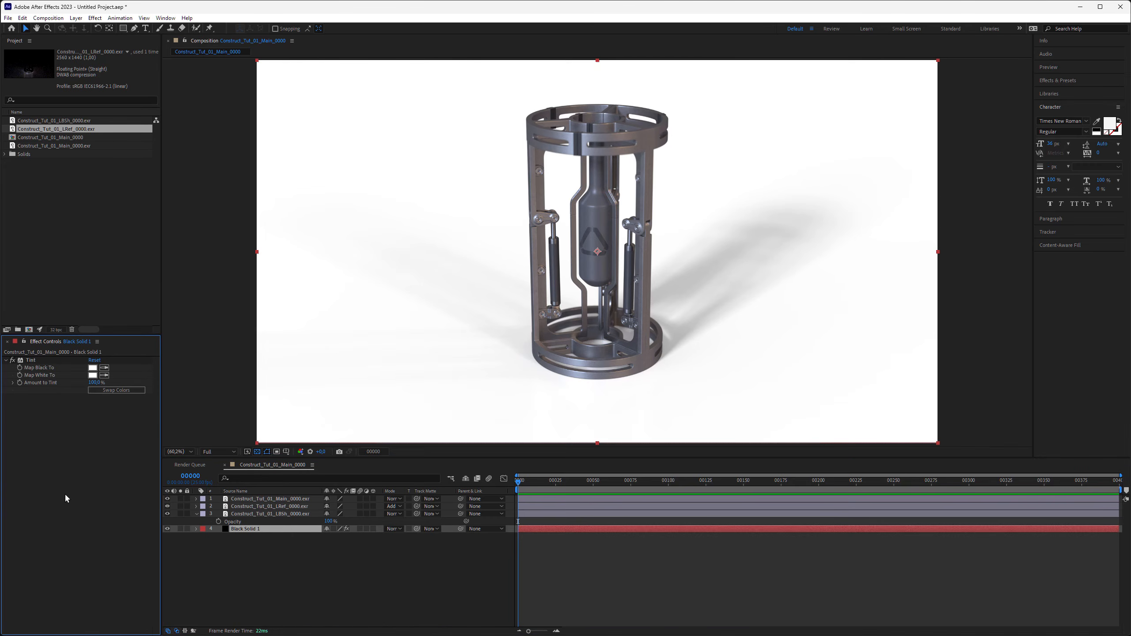
pyautogui.hotkey('ctrl', 'space')
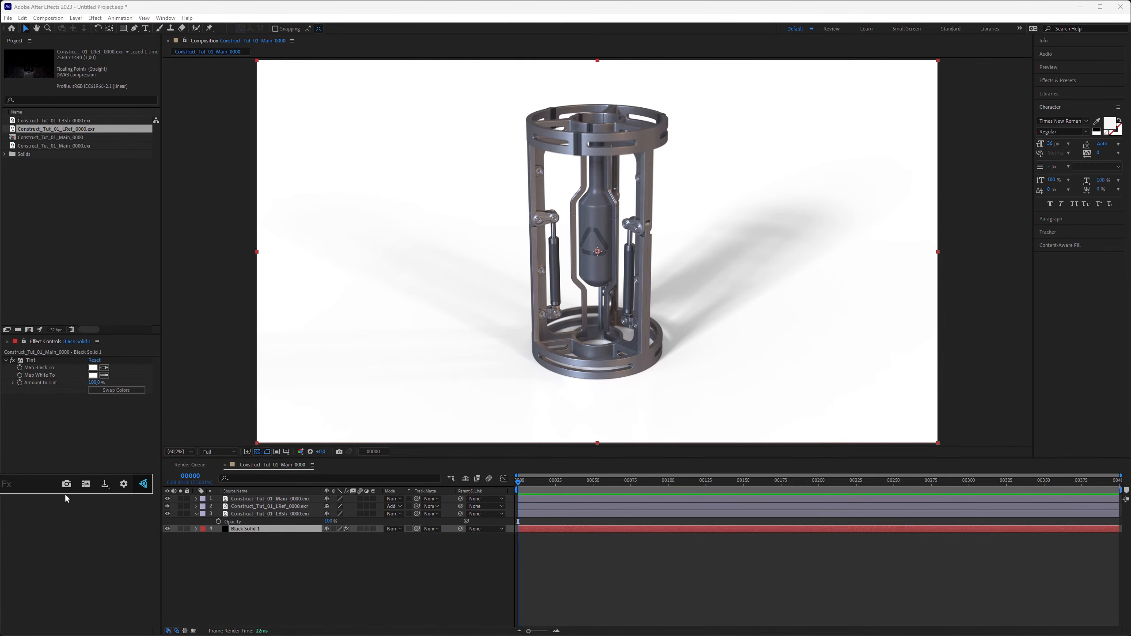
pyautogui.write('grad')
pyautogui.press('Down')
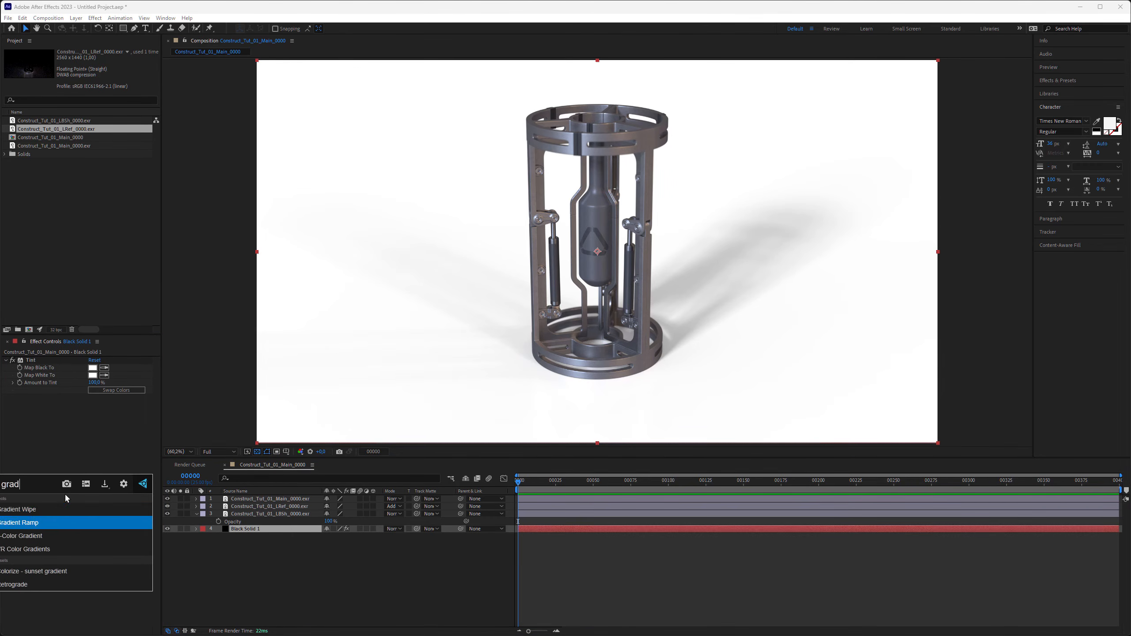
pyautogui.press('Return')
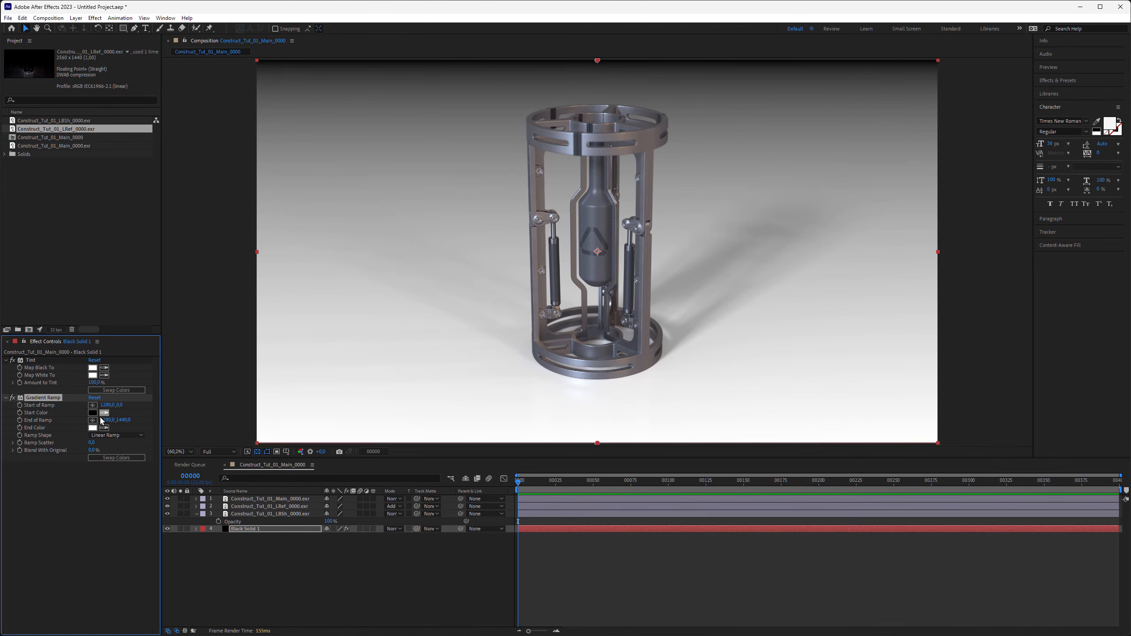
pyautogui.click(111, 457)
# - Set the Gradient Ramp's end color to a neutral gray with 40% brightness
pyautogui.click(93, 428)
pyautogui.click(204, 531)
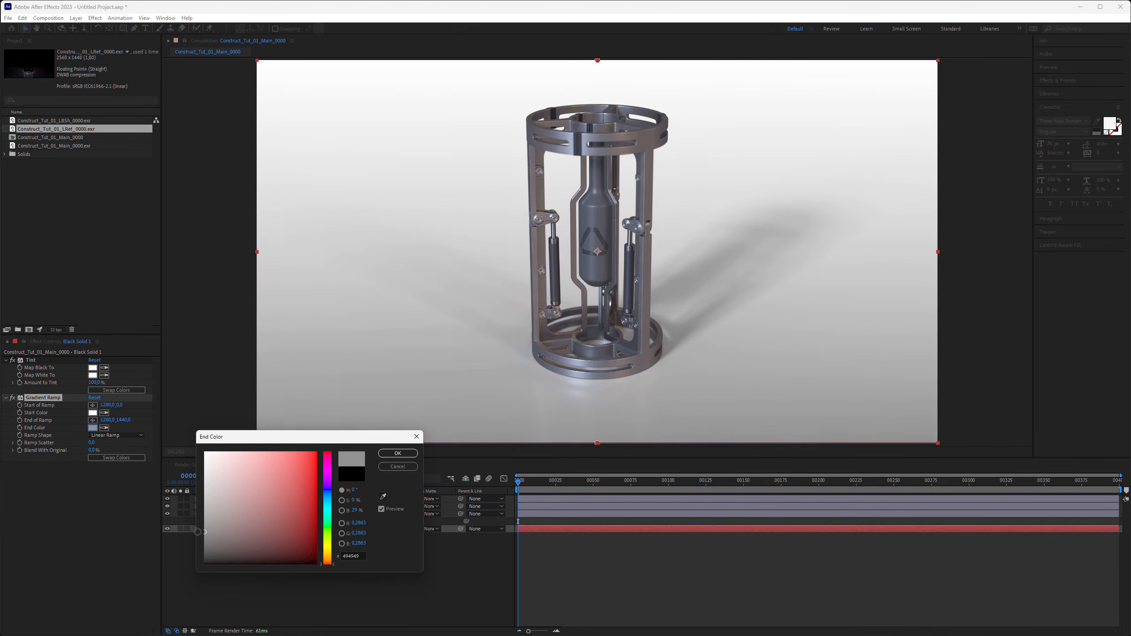
pyautogui.click(341, 510)
pyautogui.click(355, 510)
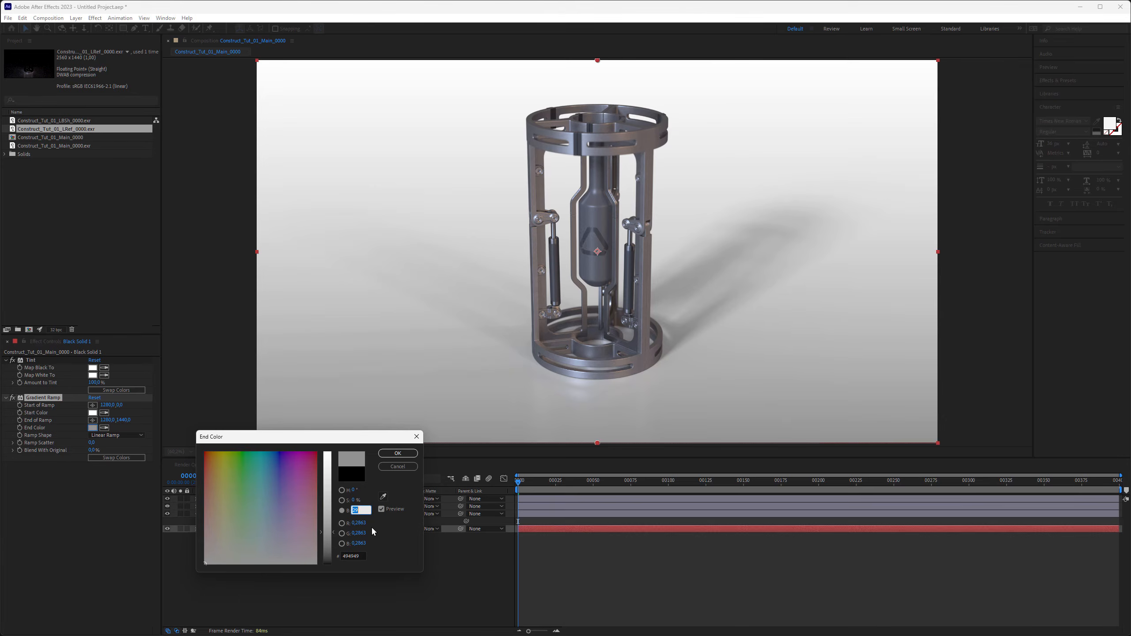
pyautogui.write('40')
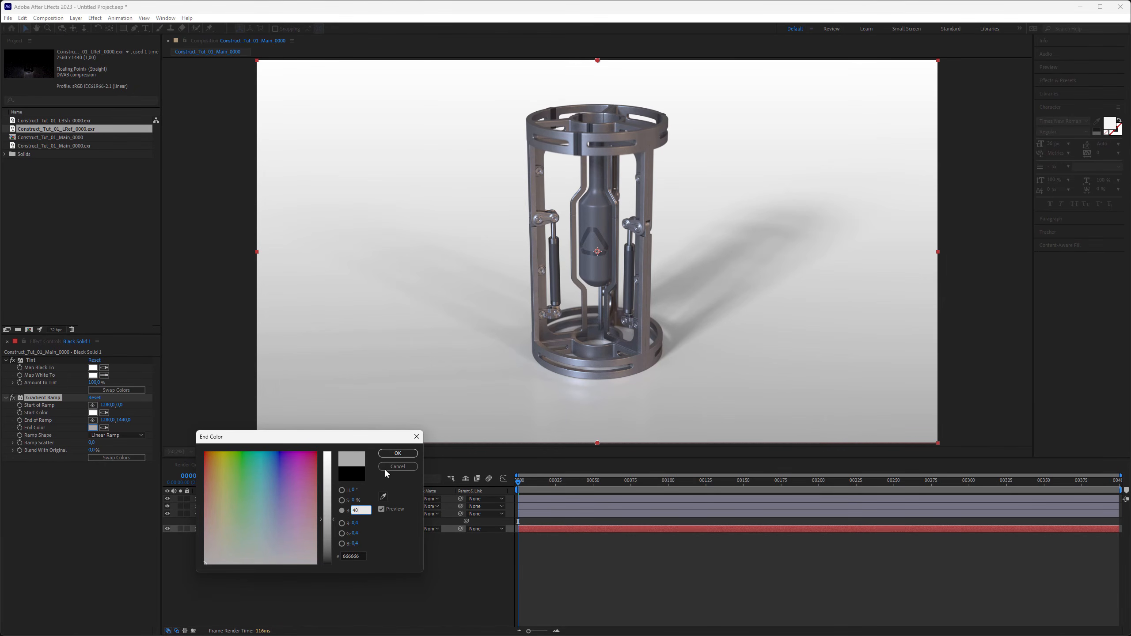
pyautogui.click(396, 454)
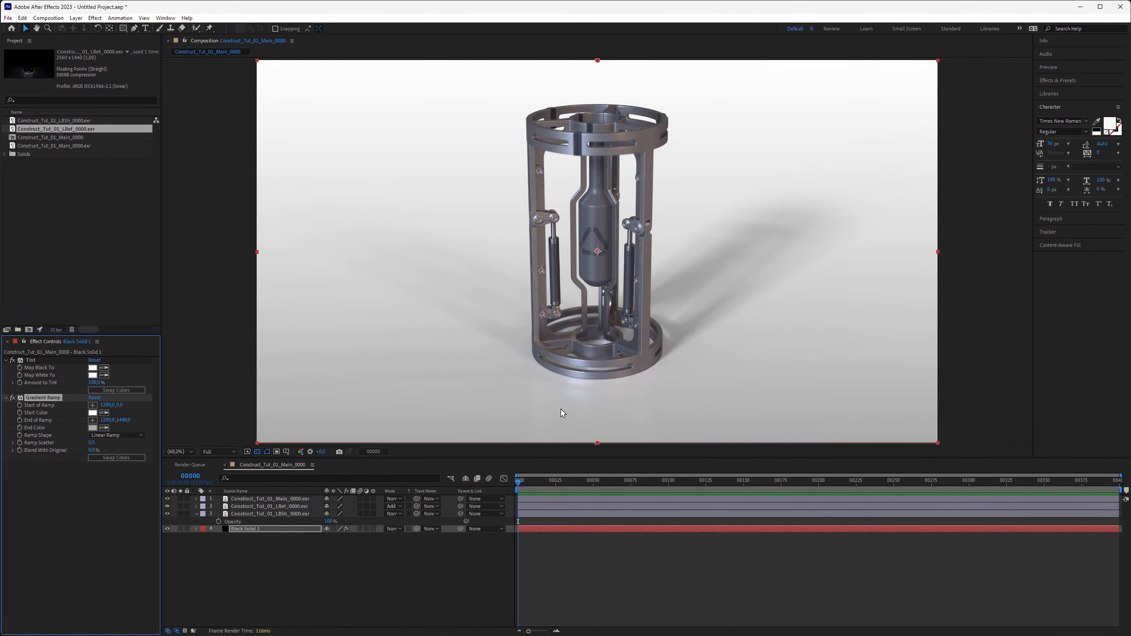
# - Duplicate the LRef layer to intensify the reflection
pyautogui.click(272, 506)
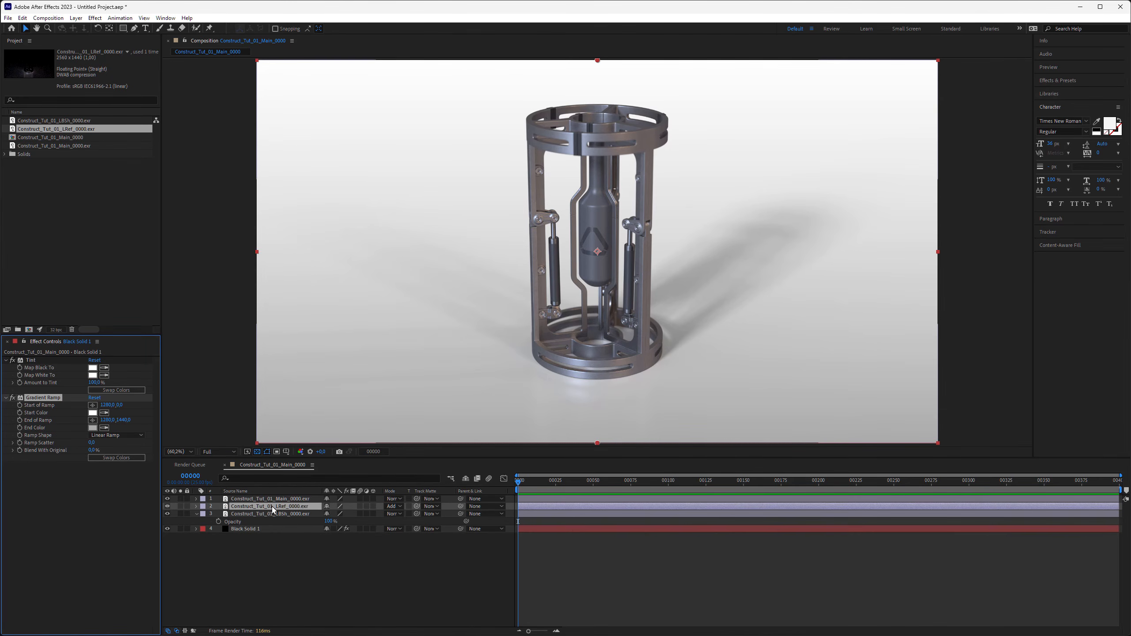
pyautogui.hotkey('ctrl', 'd')
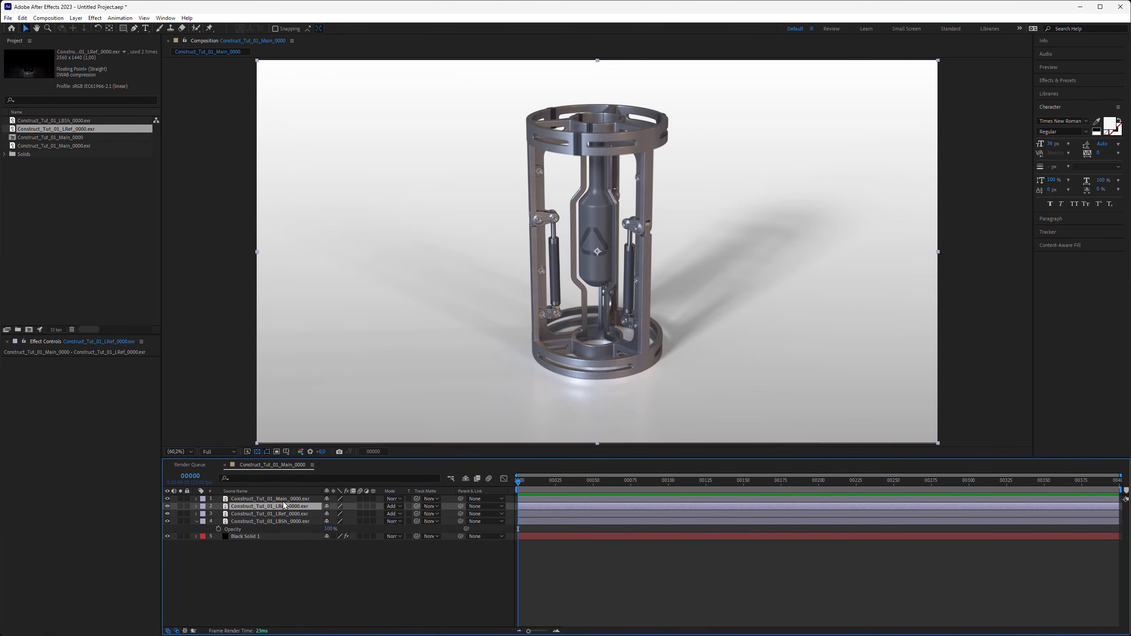
# - Apply a Curves effect to the Construct_Tut_01_Main_0000.exr layer and raise the RGB curve's midtones while holding down the shadows
pyautogui.click(267, 498)
pyautogui.click(90, 457)
pyautogui.hotkey('ctrl', 'space')
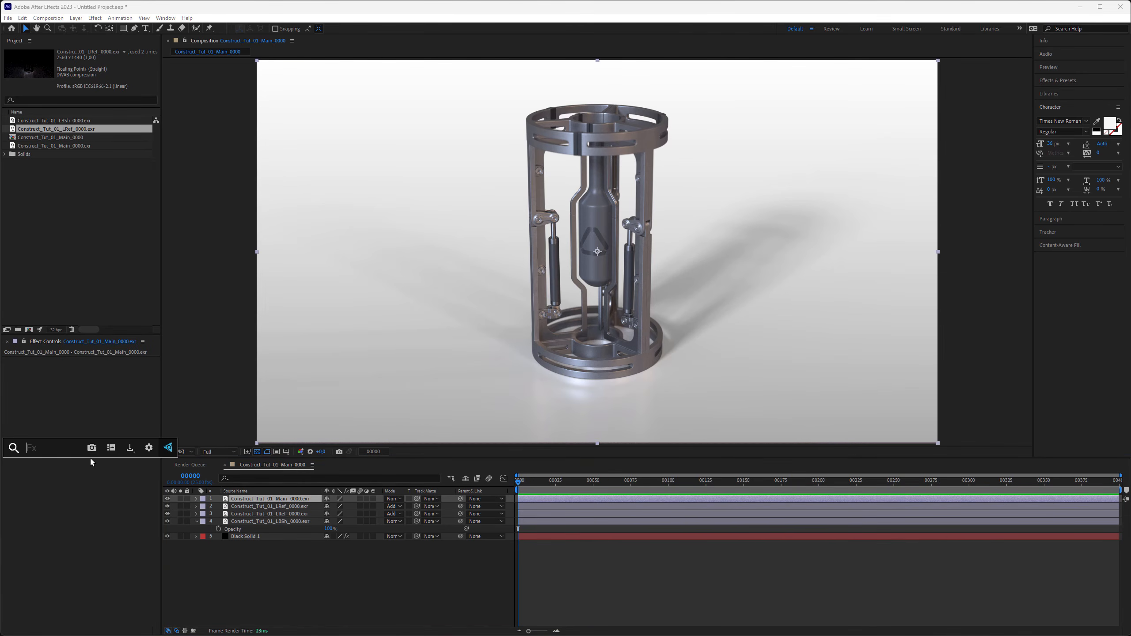
pyautogui.write('c')
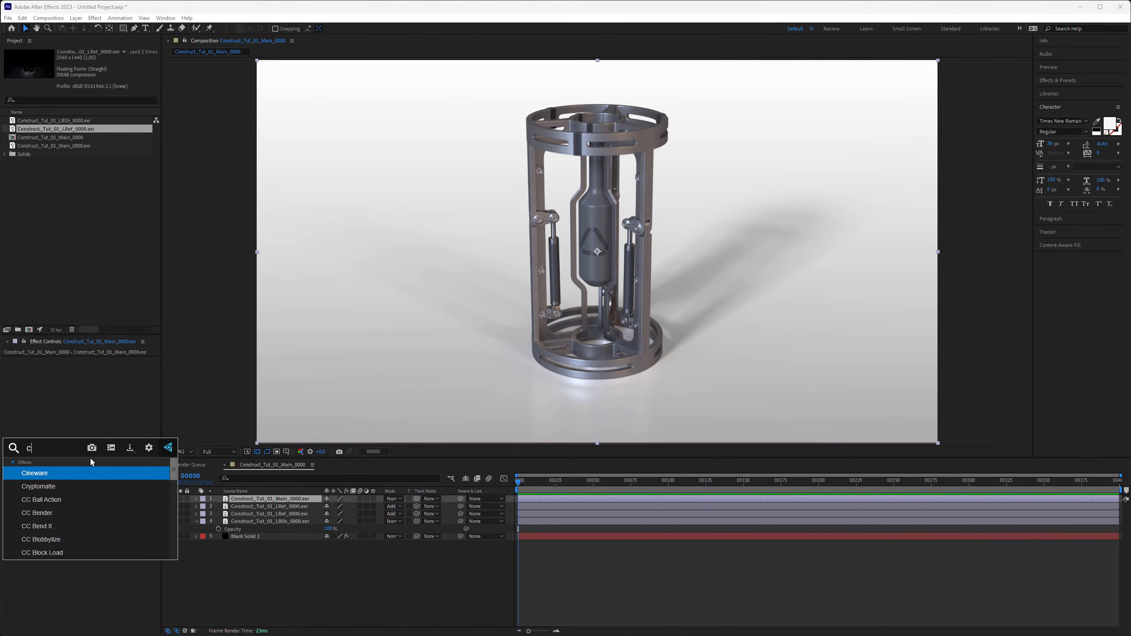
pyautogui.write('urv')
pyautogui.press('Return')
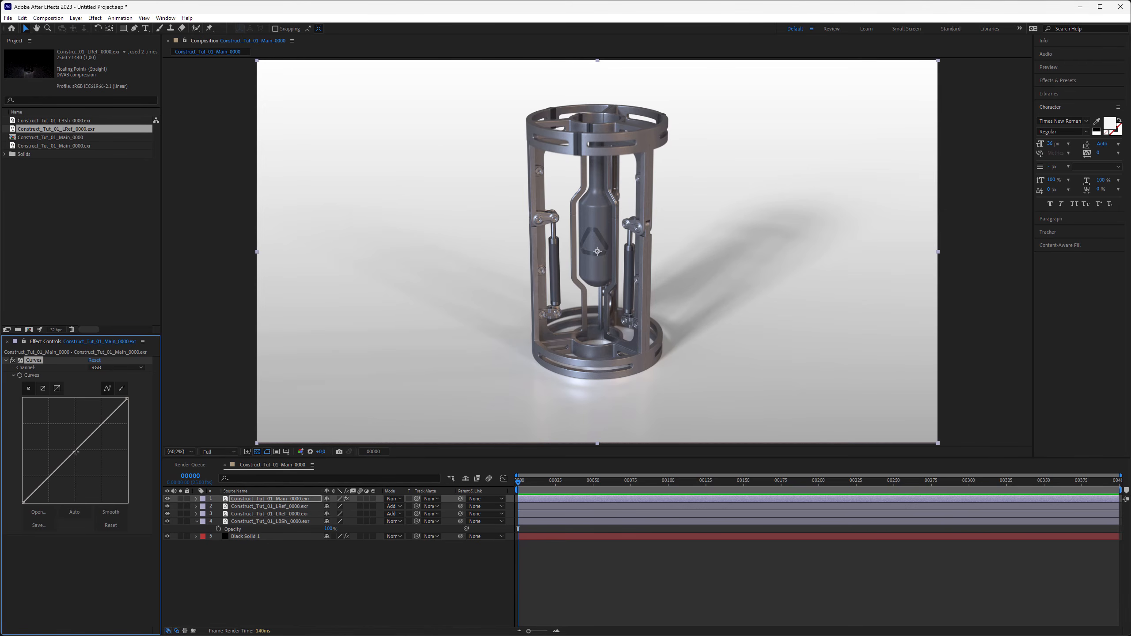
pyautogui.moveTo(86, 440); pyautogui.dragTo(74, 426)
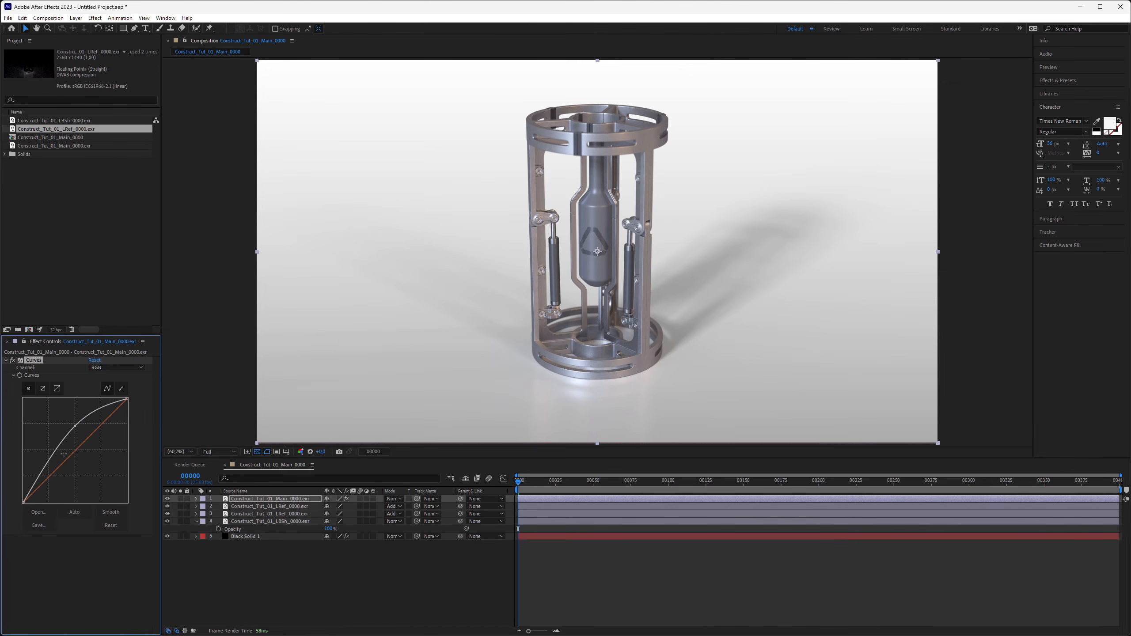
pyautogui.moveTo(35, 486); pyautogui.dragTo(50, 463)
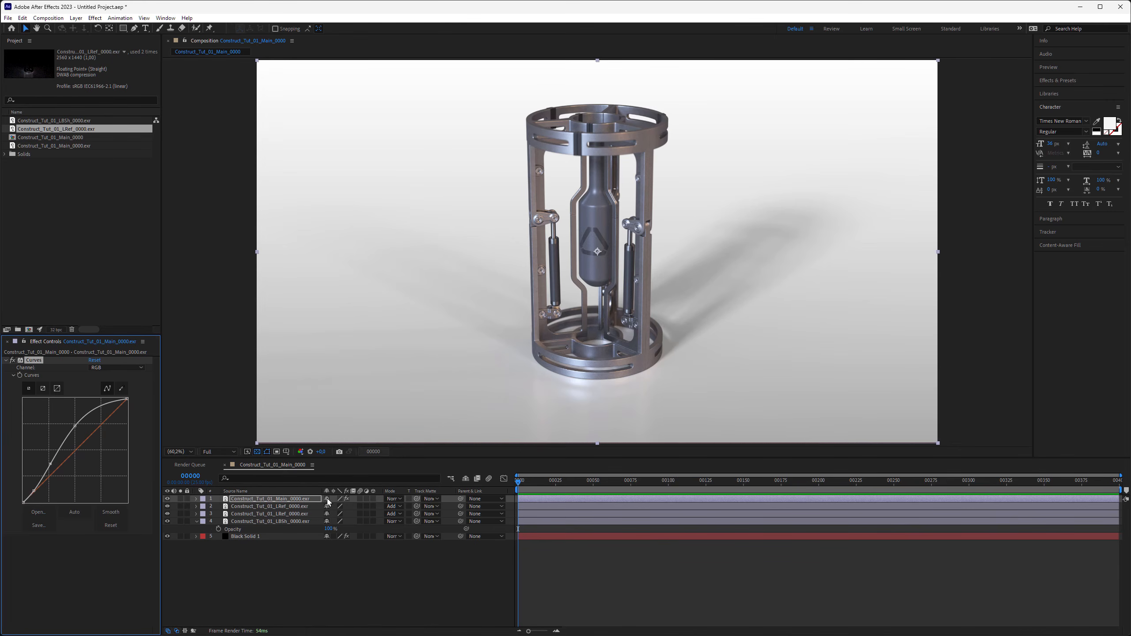
# - Disable the Gradient Ramp on the Black Solid 1 layer and set the Tint effect's Map Black To color to red ED2C2C
pyautogui.click(255, 536)
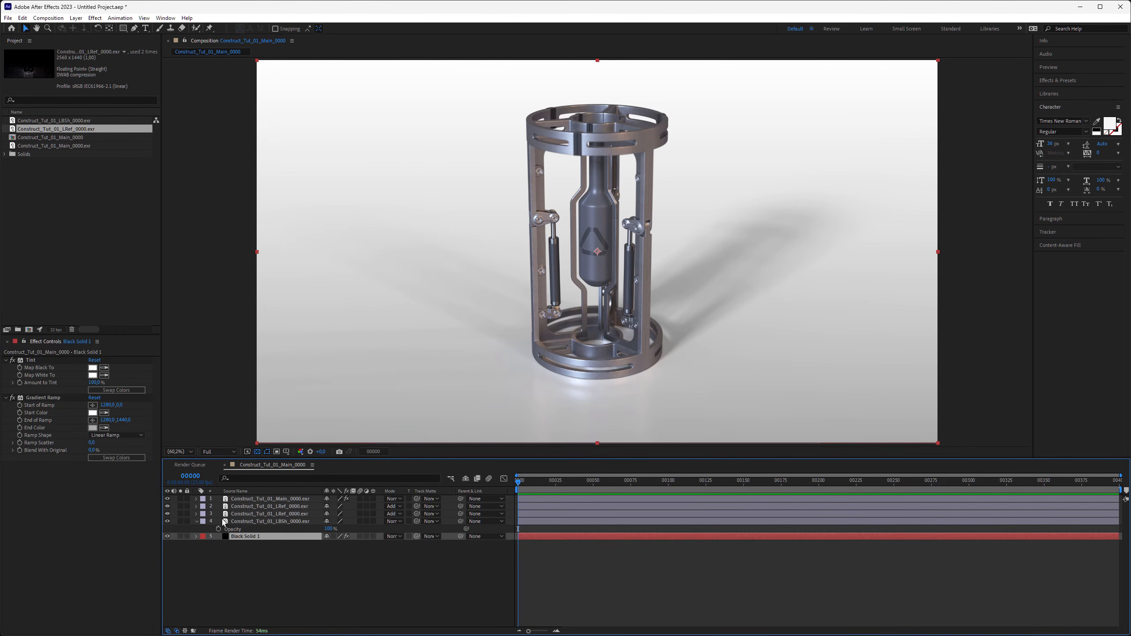
pyautogui.click(93, 368)
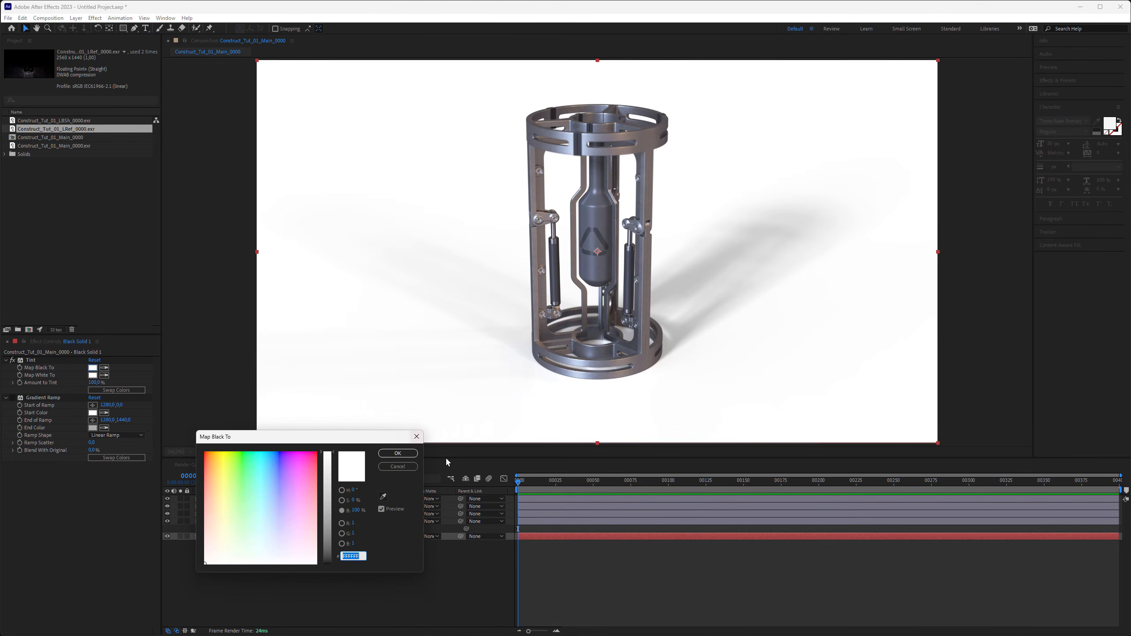
pyautogui.click(341, 490)
pyautogui.moveTo(220, 490)
pyautogui.mouseDown()
pyautogui.moveTo(249, 455)
pyautogui.moveTo(297, 460)
pyautogui.mouseUp()
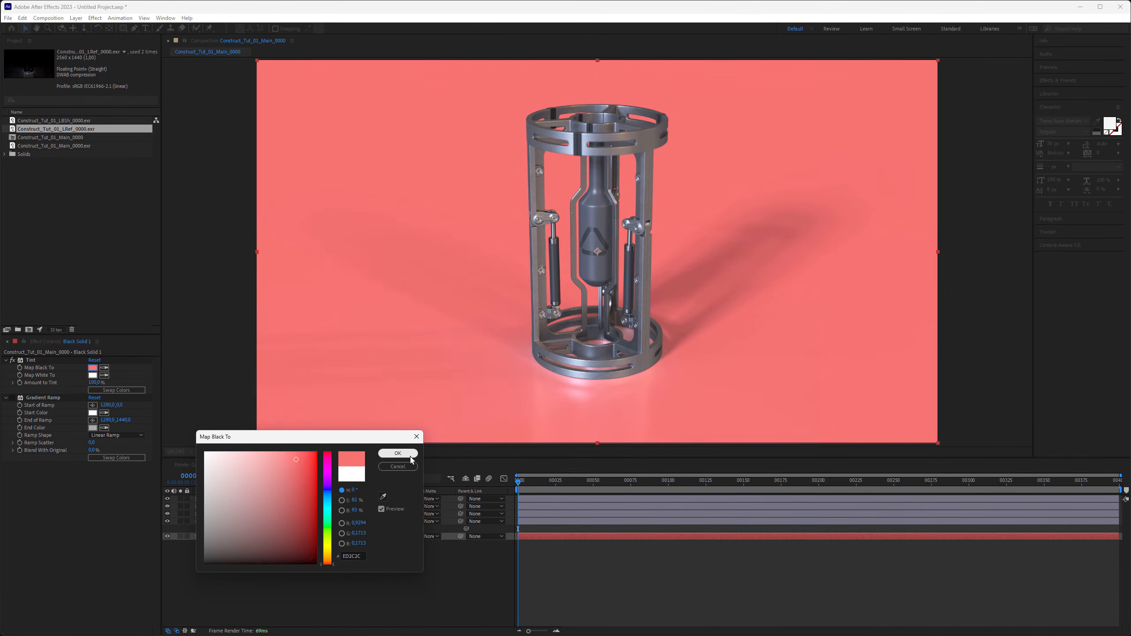
pyautogui.click(397, 454)
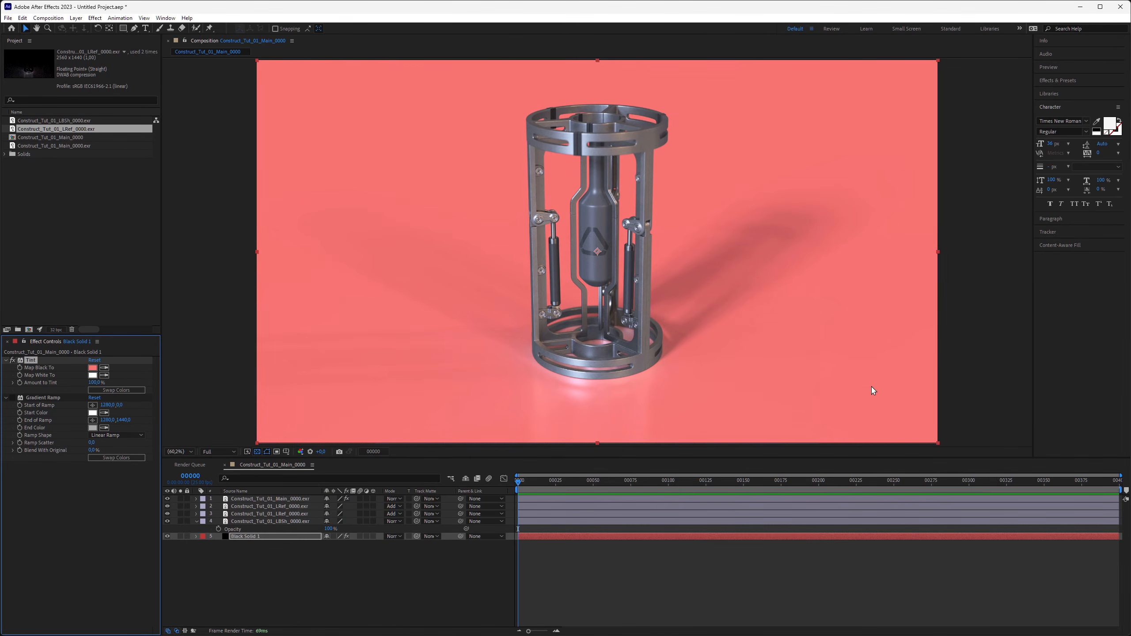